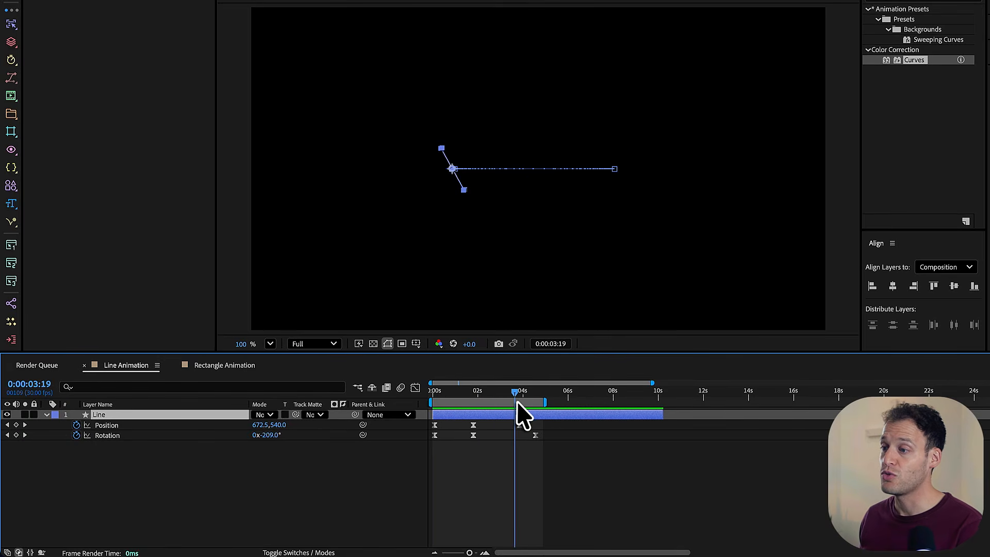
Step: Duplicate the Line layer, then collapse and hide the original Line layer
{"action": "left_click", "coordinate": [297, 473]}
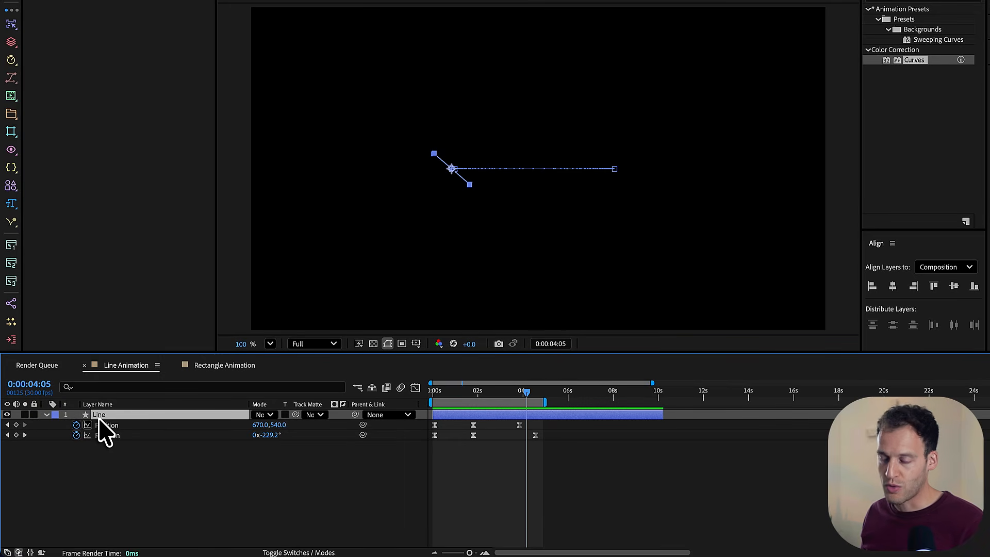
{"action": "key", "text": "ctrl+d"}
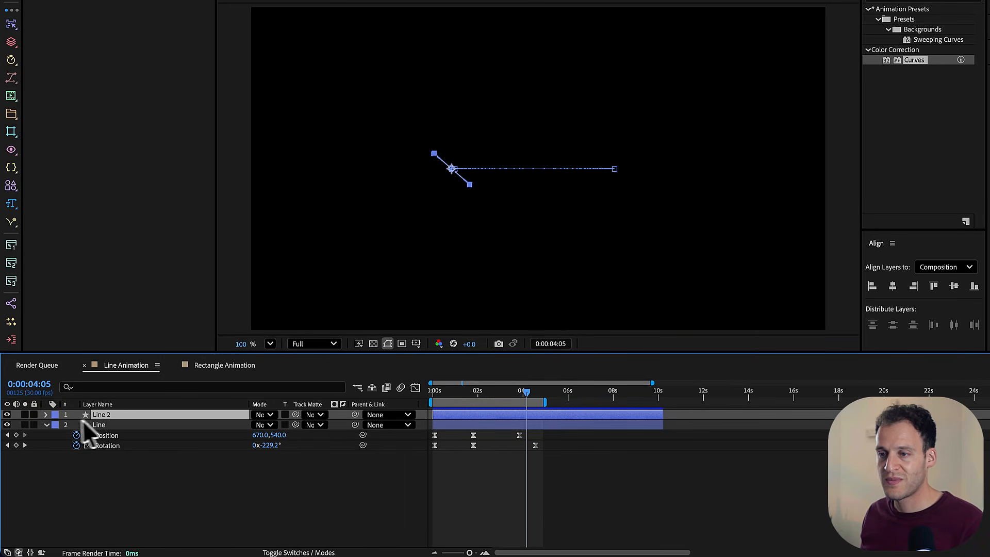
{"action": "left_click", "coordinate": [46, 424]}
{"action": "left_click", "coordinate": [66, 470]}
Step: Rename the duplicated line layer as "Light Line"
{"action": "left_click", "coordinate": [107, 415]}
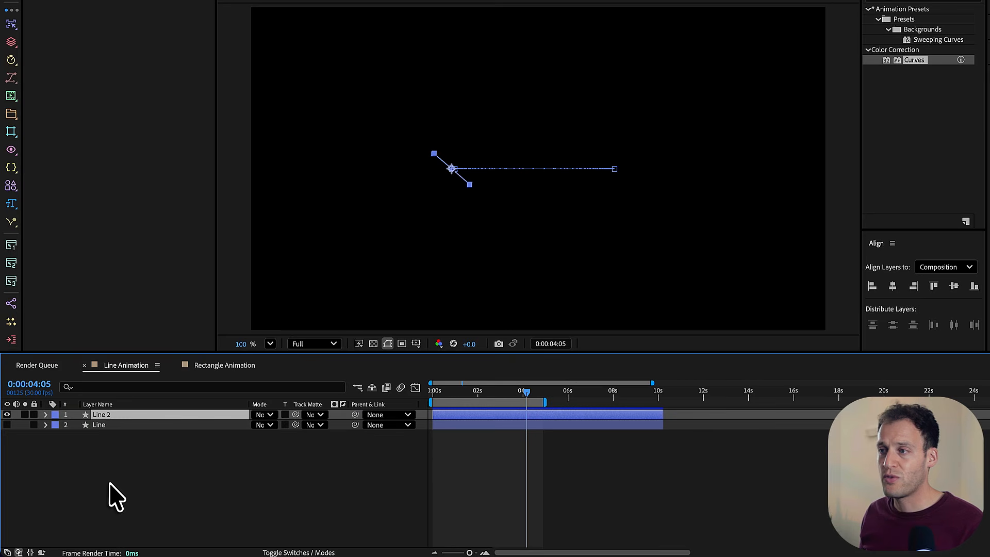
{"action": "key", "text": "Return"}
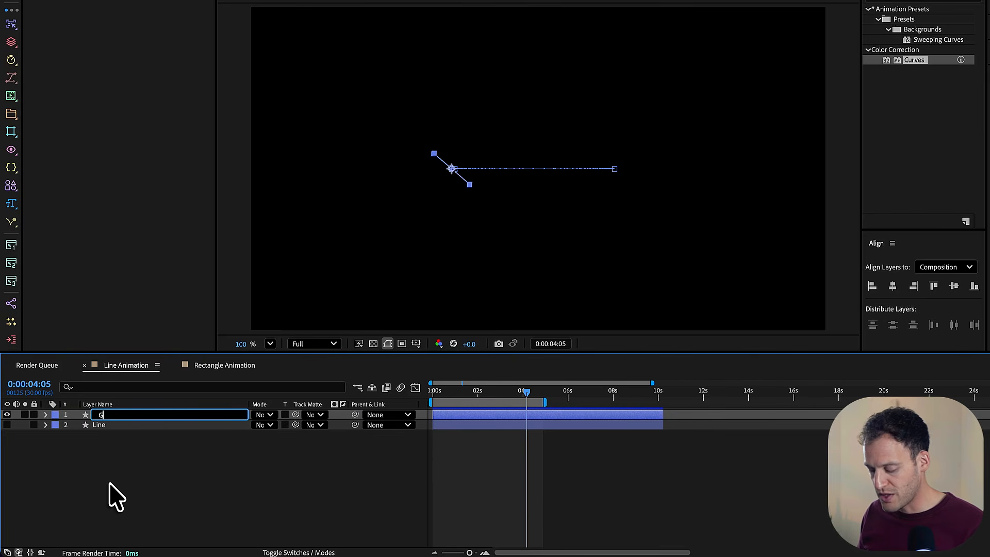
{"action": "type", "text": "Light Line"}
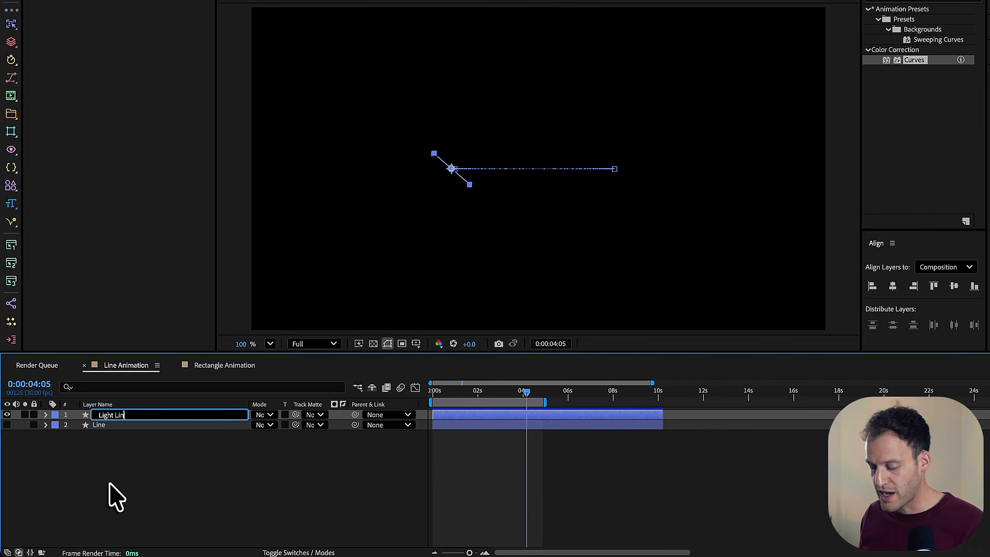
{"action": "key", "text": "Return"}
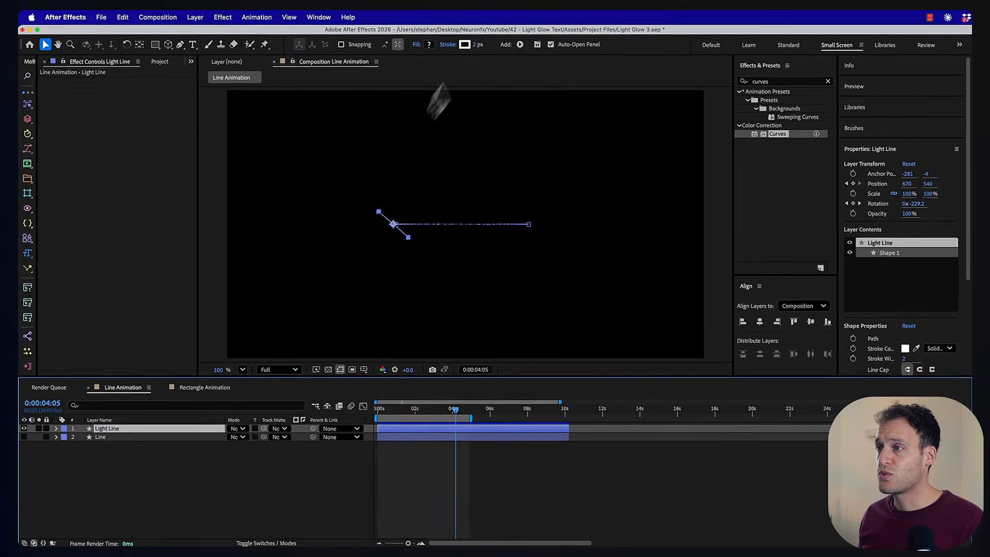
Step: Set the Light Line layer's stroke width to 10 px
{"action": "left_click", "coordinate": [476, 45]}
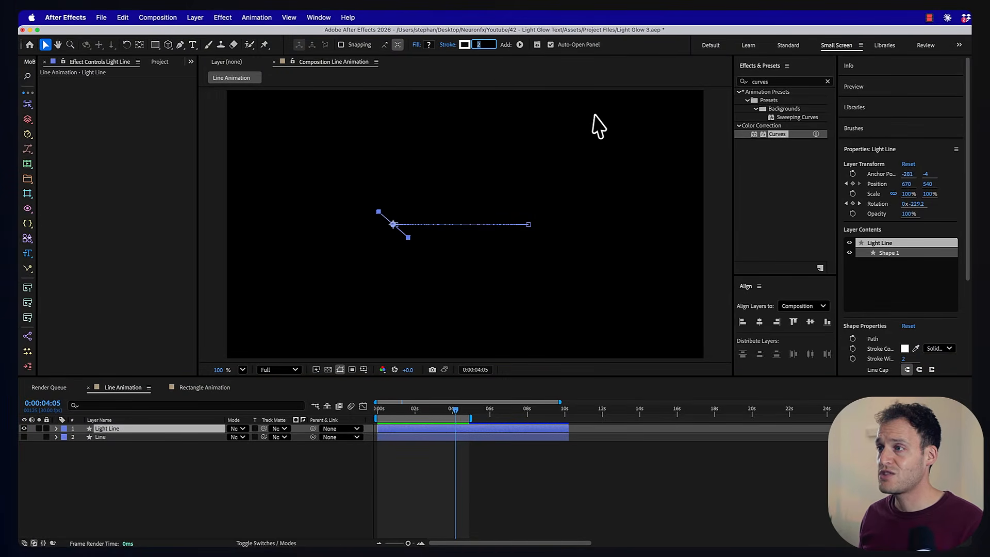
{"action": "left_click", "coordinate": [594, 115]}
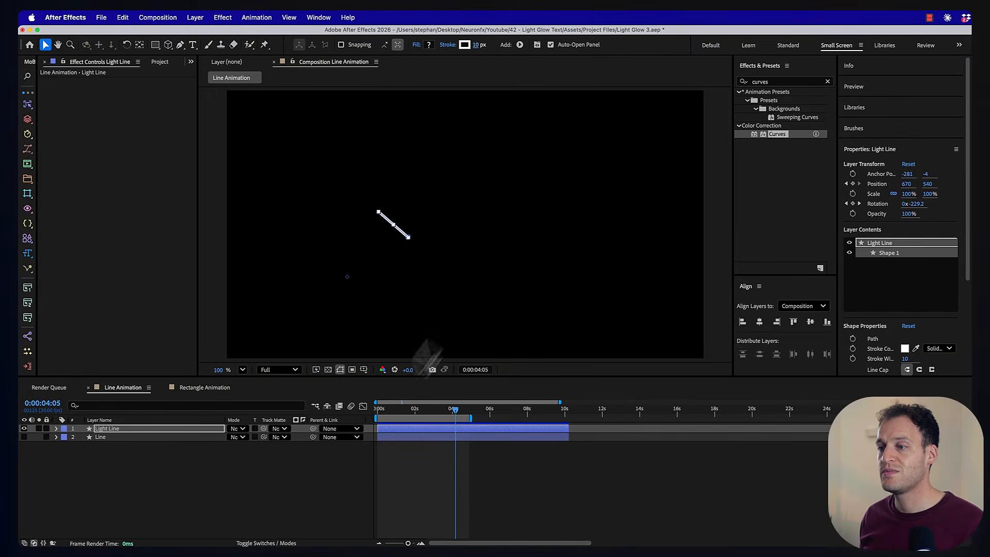
{"action": "left_click", "coordinate": [326, 473]}
Step: Go to 0:00:00:02 and apply the CC Radial Fast Blur effect to the Light Line layer
{"action": "left_click_drag", "start_coordinate": [395, 410], "coordinate": [381, 410]}
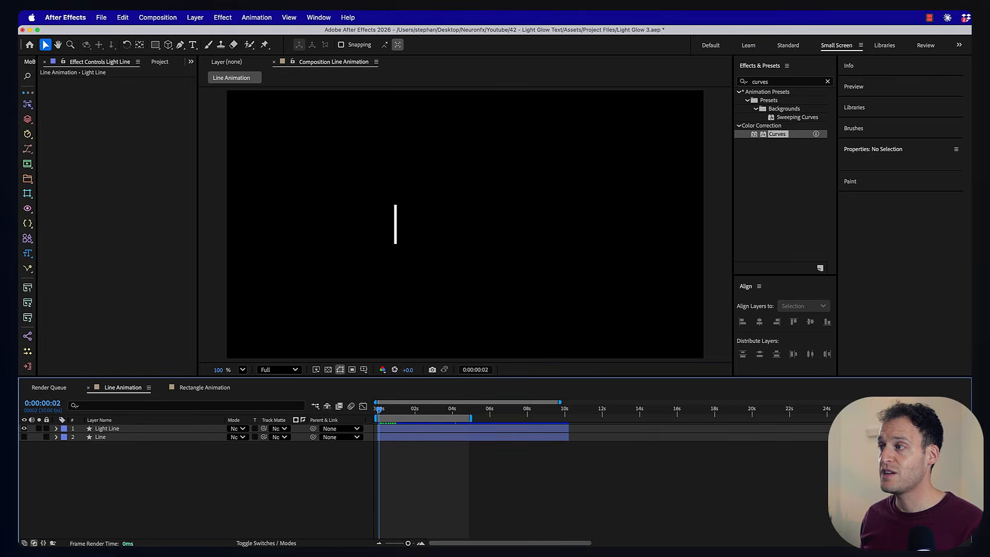
{"action": "left_click", "coordinate": [100, 429]}
{"action": "left_click", "coordinate": [785, 82]}
{"action": "type", "text": "cc radial"}
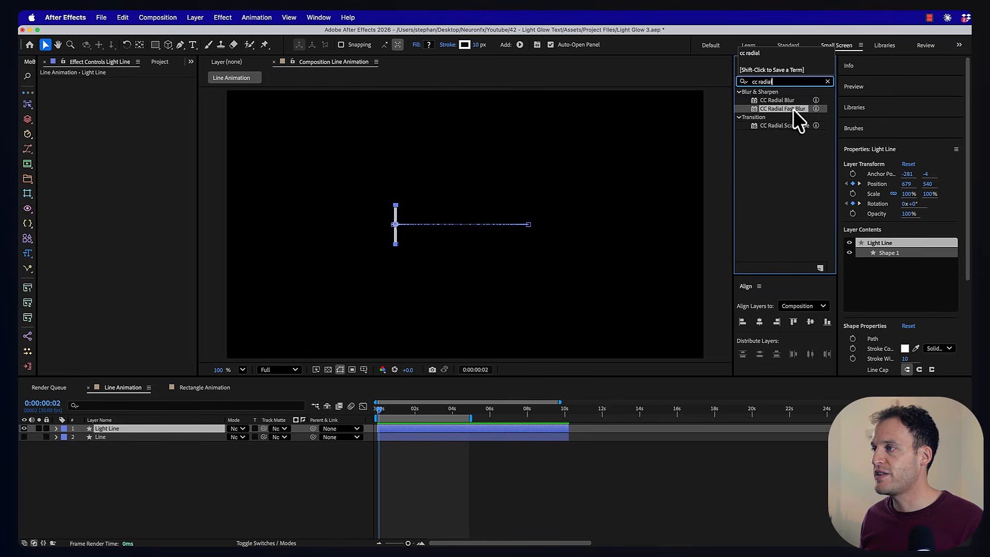
{"action": "left_click_drag", "start_coordinate": [792, 110], "coordinate": [165, 426]}
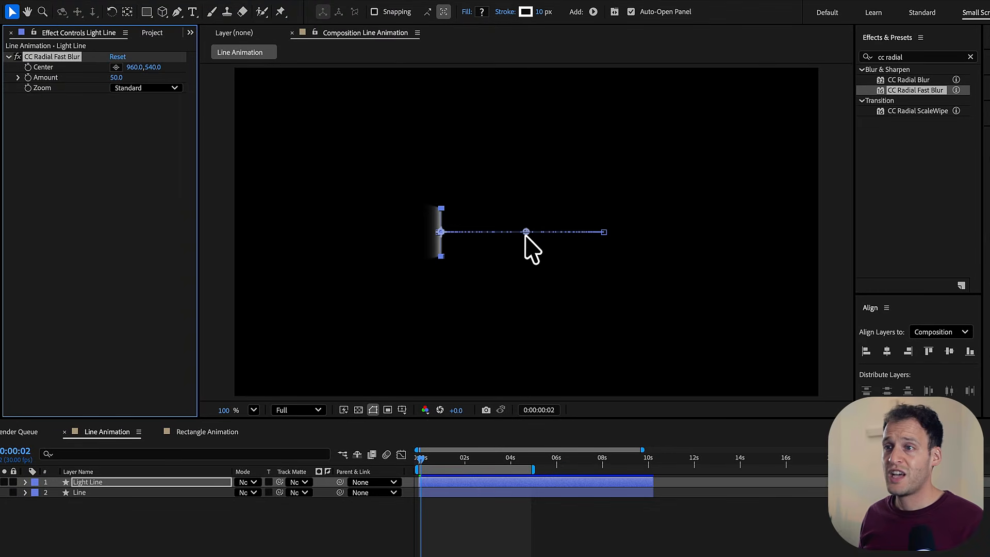
Step: Move the center of CC Radial Fast Blur to the other side of the line, at about 552, 538
{"action": "left_click_drag", "start_coordinate": [525, 232], "coordinate": [406, 240]}
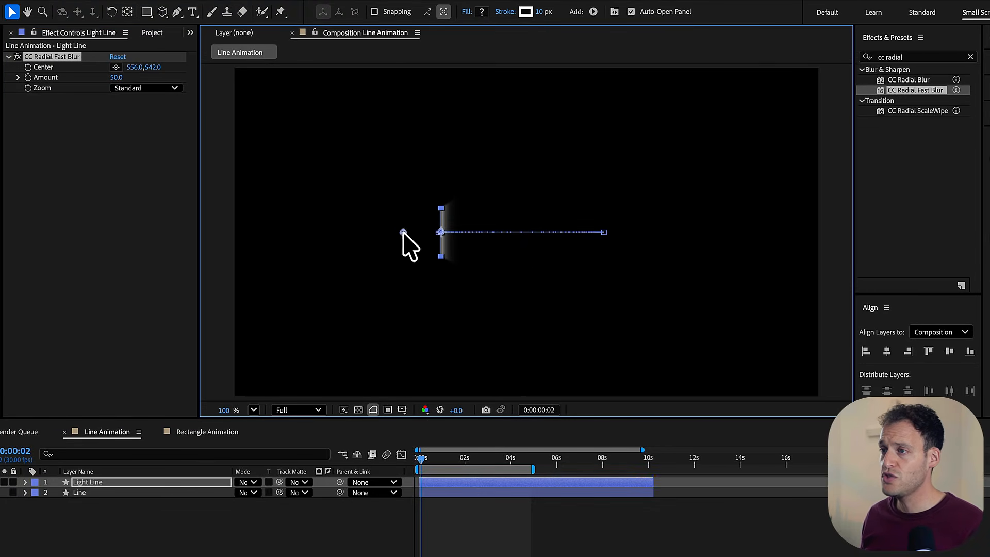
{"action": "left_click", "coordinate": [204, 538]}
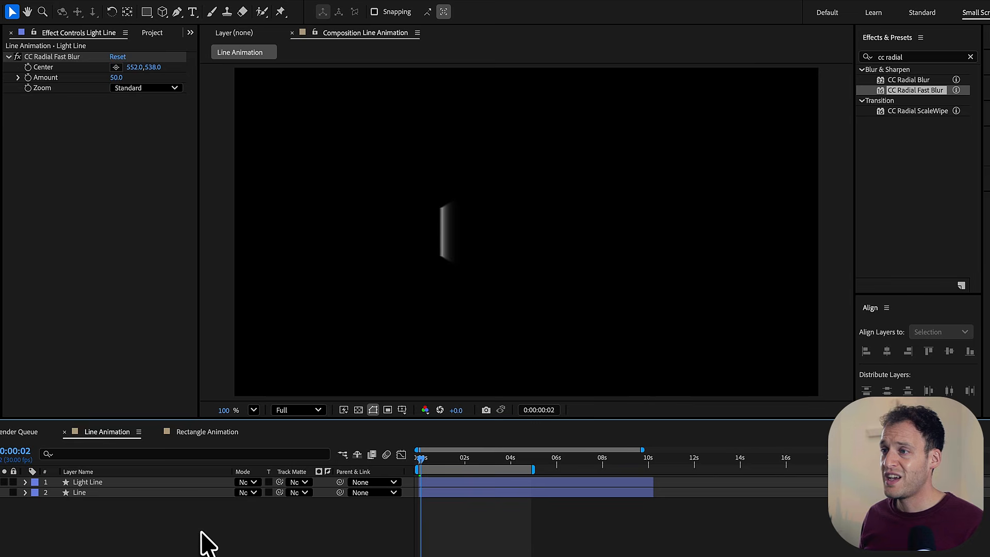
{"action": "scroll", "coordinate": [420, 218], "scroll_direction": "up", "scroll_amount": 5}
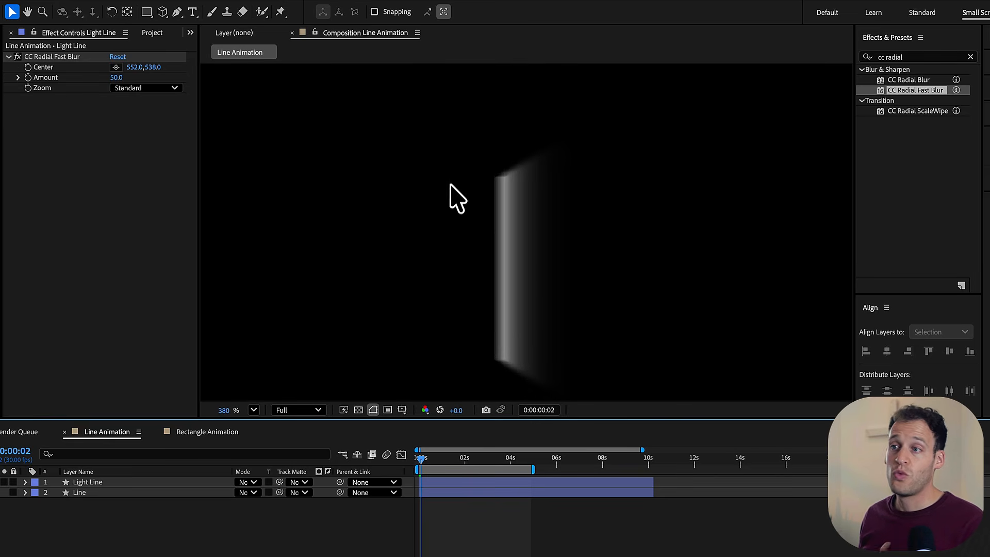
{"action": "scroll", "coordinate": [453, 197], "scroll_direction": "down", "scroll_amount": 5}
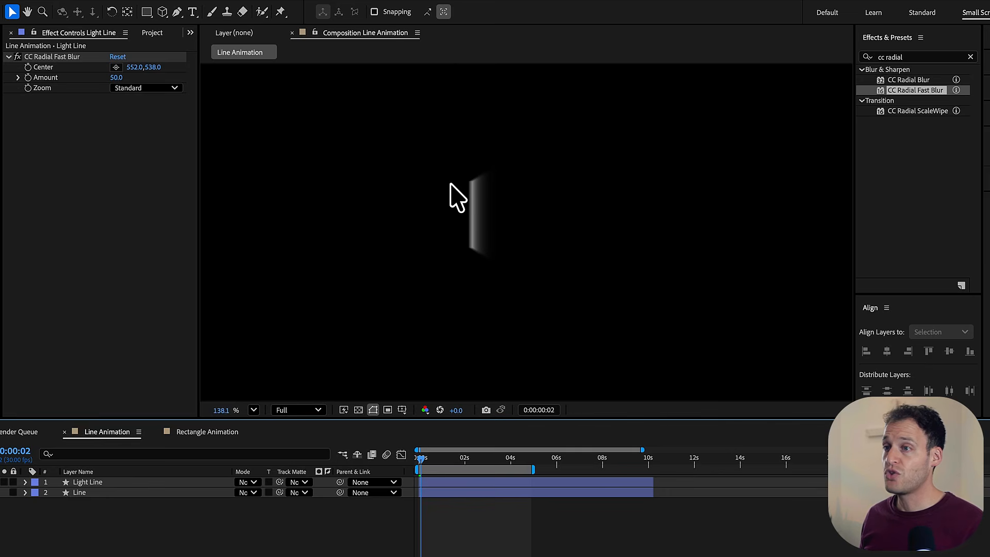
Step: Set the CC Radial Fast Blur amount to 95 and show the composition at 100% magnification
{"action": "left_click", "coordinate": [117, 78]}
{"action": "type", "text": "95"}
{"action": "key", "text": "Return"}
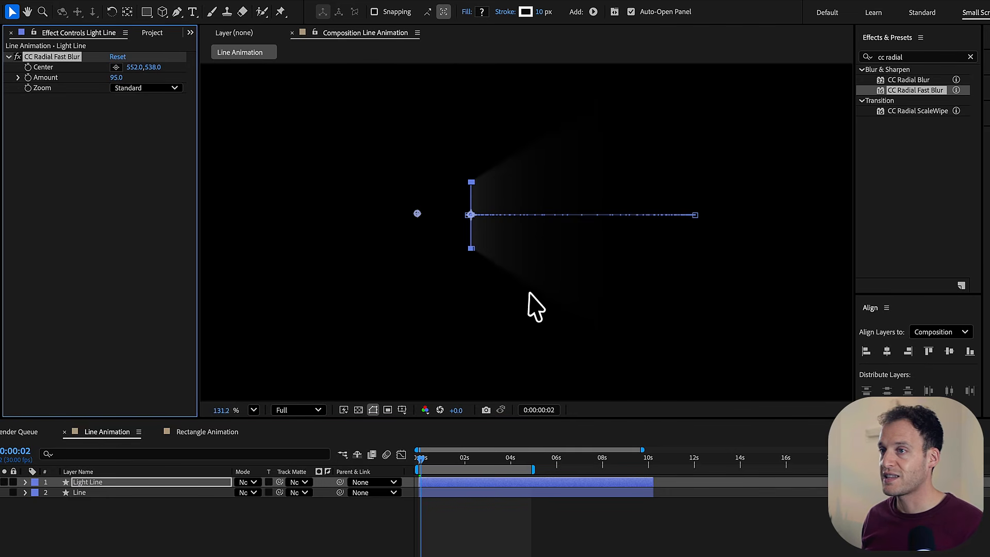
{"action": "left_click", "coordinate": [255, 409]}
{"action": "left_click", "coordinate": [273, 443]}
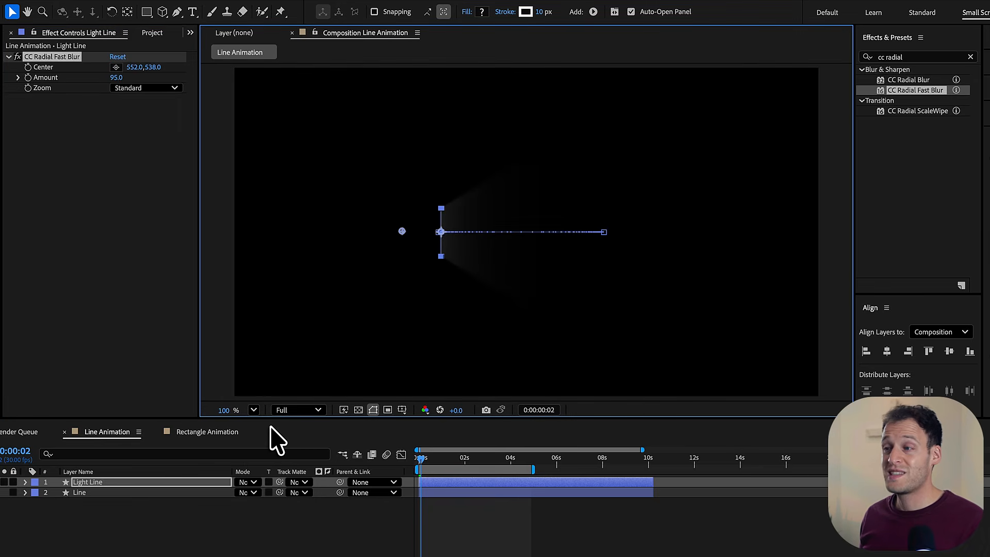
Step: Find the Stylize Glow effect and apply it to the Light Line layer
{"action": "double_click", "coordinate": [911, 56]}
{"action": "type", "text": "glo"}
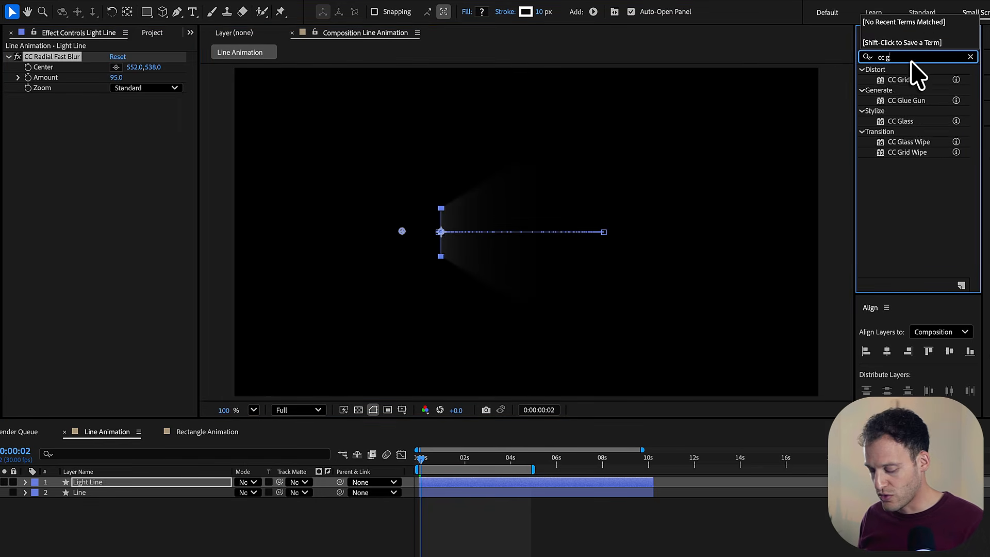
{"action": "key", "text": "BackSpace"}
{"action": "key", "text": "BackSpace"}
{"action": "key", "text": "BackSpace"}
{"action": "key", "text": "BackSpace"}
{"action": "key", "text": "BackSpace"}
{"action": "key", "text": "BackSpace"}
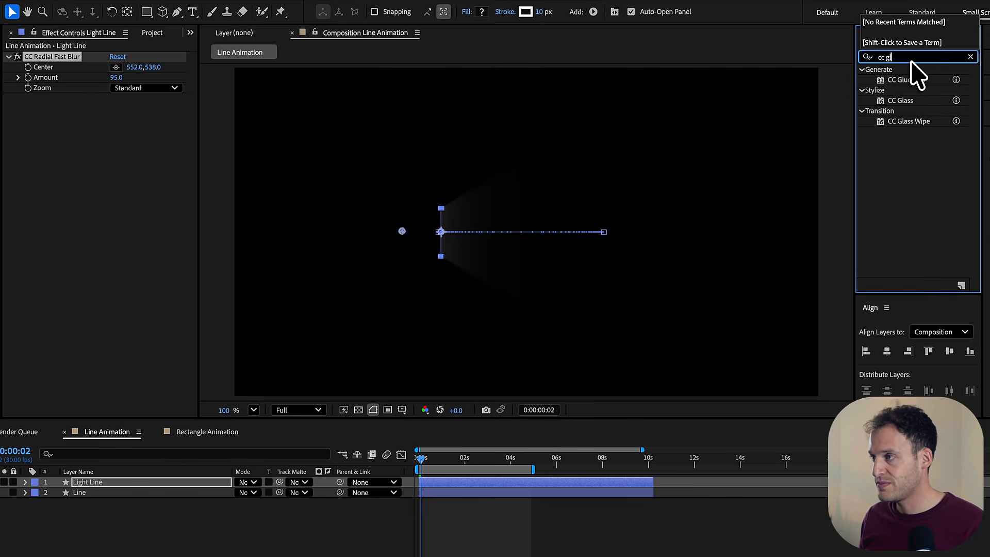
{"action": "type", "text": "glow"}
{"action": "left_click_drag", "start_coordinate": [907, 204], "coordinate": [139, 177]}
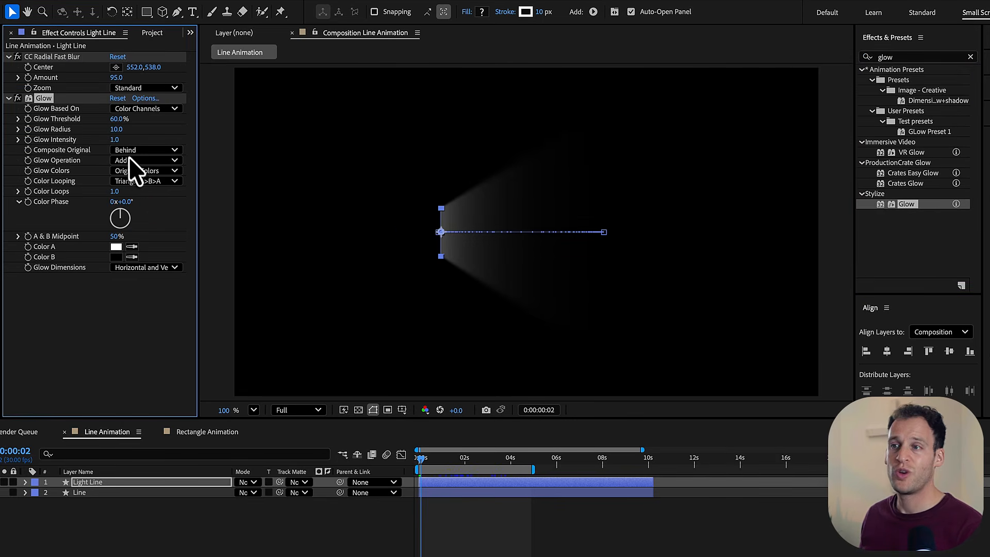
Step: Set the Glow effect's radius to 0 and its intensity to 0.6
{"action": "left_click", "coordinate": [116, 130]}
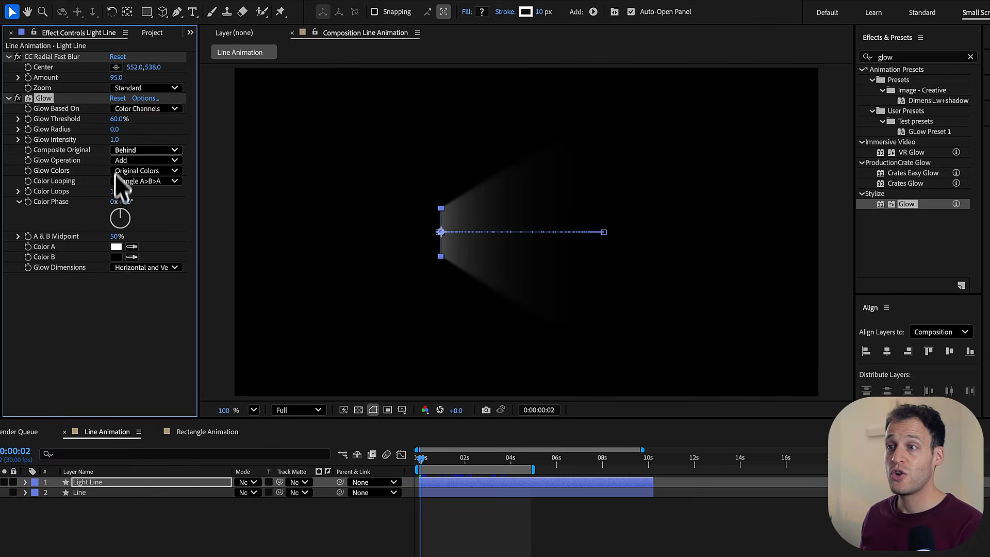
{"action": "left_click", "coordinate": [118, 140]}
{"action": "type", "text": "0.6"}
{"action": "key", "text": "Return"}
{"action": "left_click", "coordinate": [129, 308]}
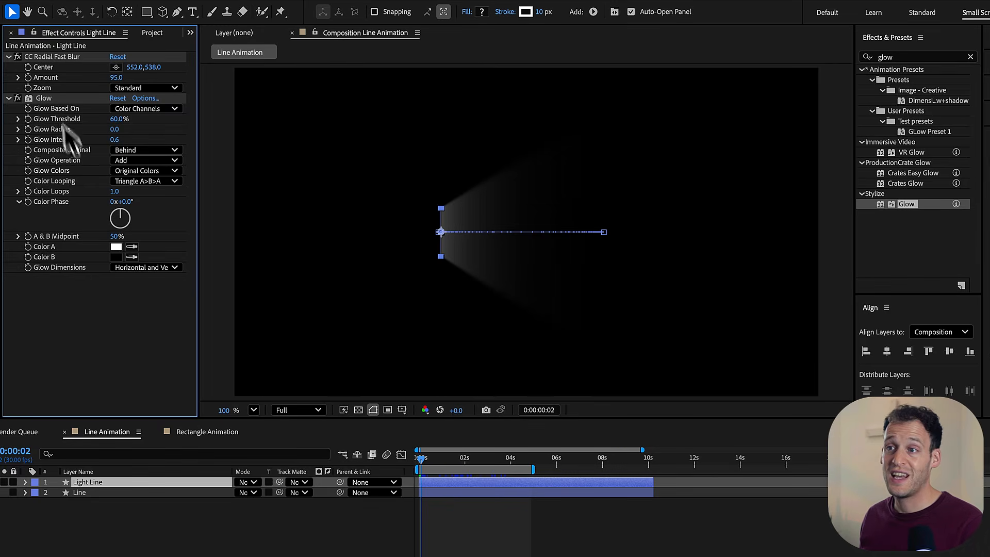
Step: Duplicate the Glow effect and set the copy's threshold to 87.5% and its intensity to 0.8
{"action": "left_click", "coordinate": [54, 100]}
{"action": "key", "text": "super+d"}
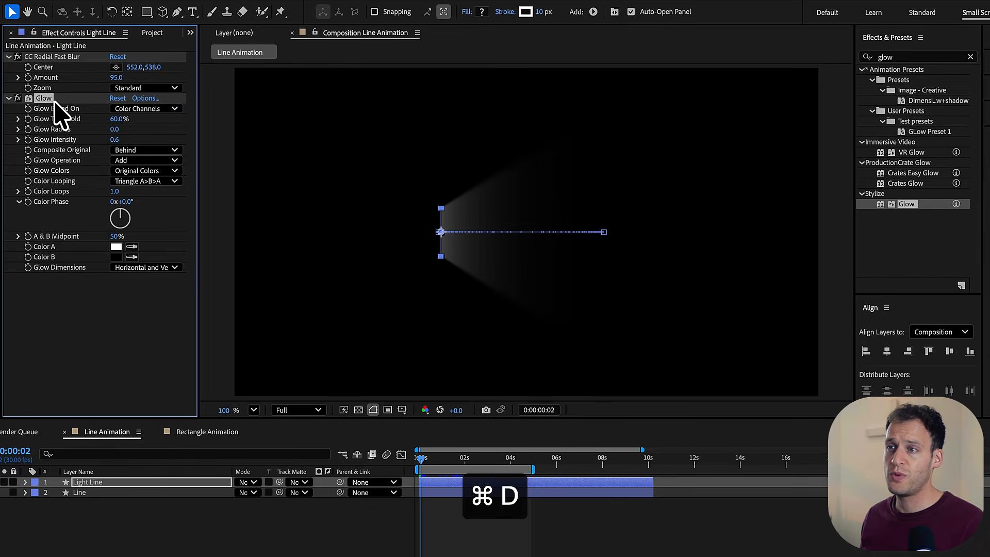
{"action": "left_click_drag", "start_coordinate": [119, 267], "coordinate": [266, 270]}
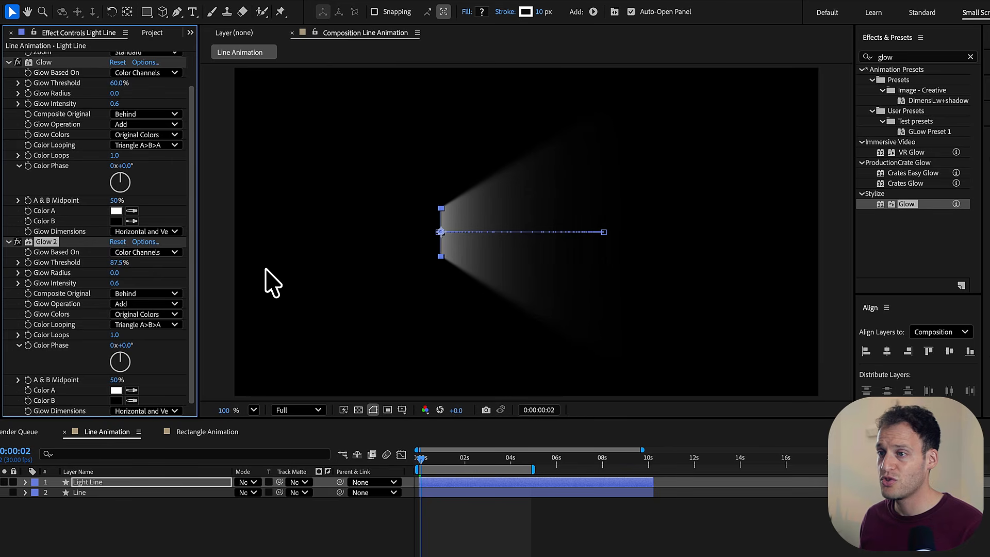
{"action": "left_click", "coordinate": [115, 283]}
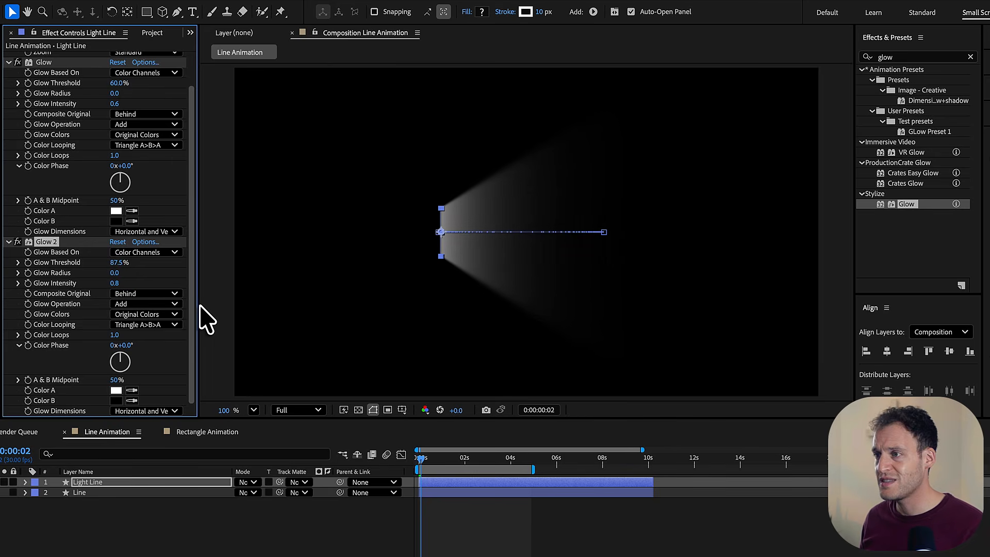
{"action": "left_click", "coordinate": [206, 320]}
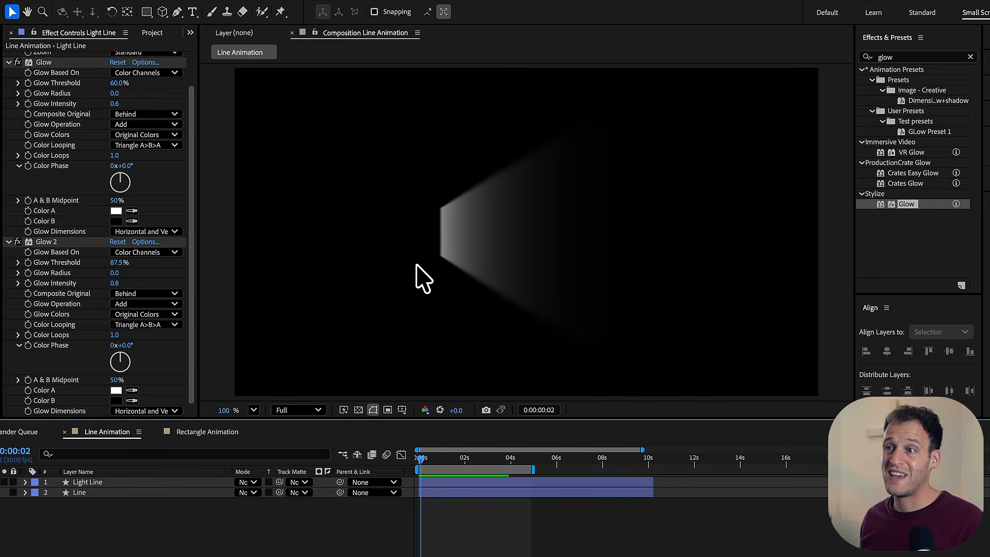
Step: Duplicate the CC Radial Fast Blur effect and place the copy below Glow 2 in the effect order
{"action": "left_click", "coordinate": [61, 58]}
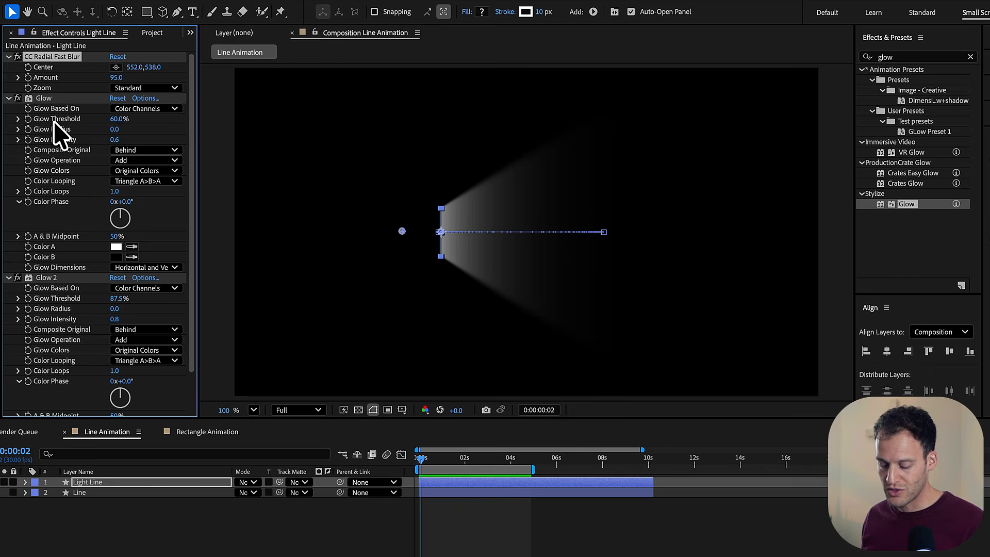
{"action": "key", "text": "super+d"}
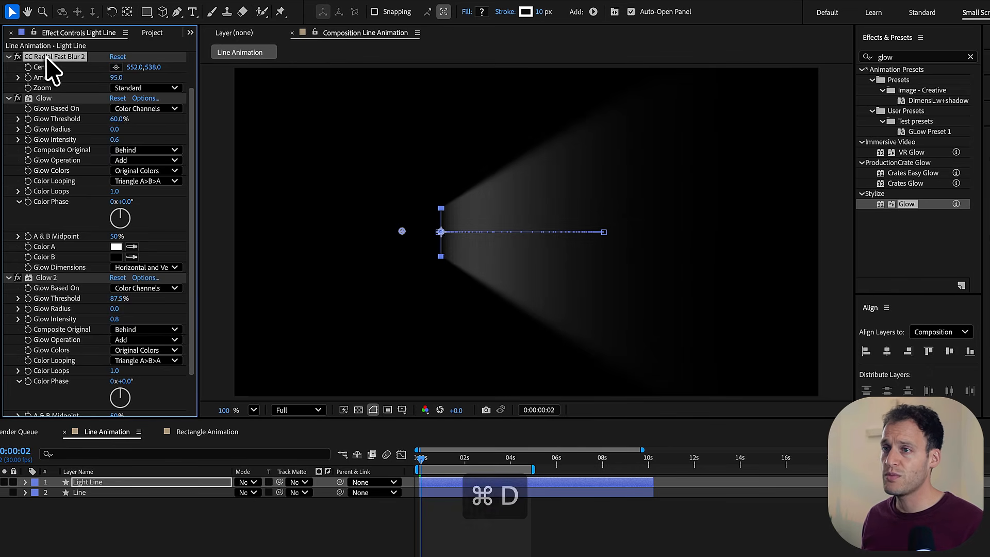
{"action": "left_click_drag", "start_coordinate": [54, 98], "coordinate": [65, 397]}
{"action": "scroll", "coordinate": [72, 358], "scroll_direction": "down", "scroll_amount": 2}
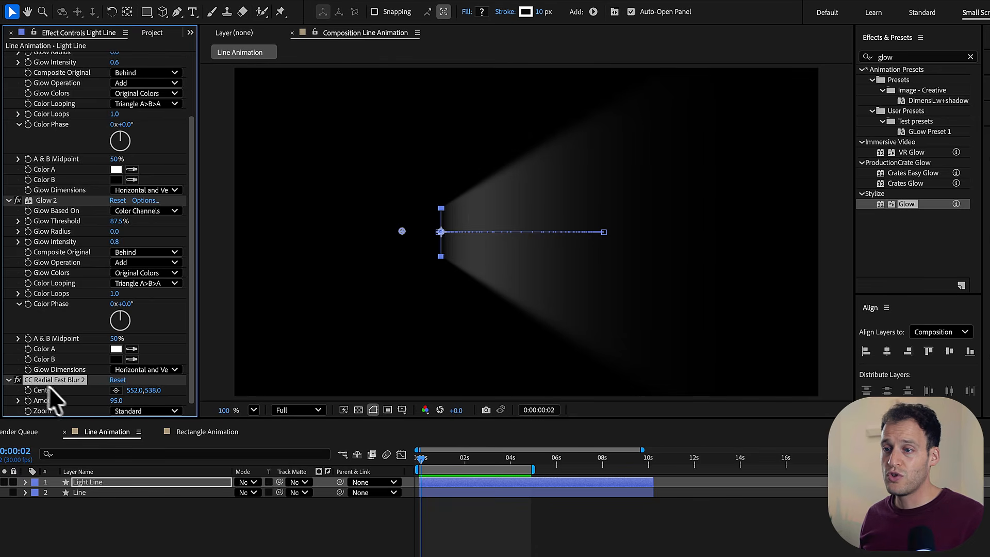
Step: Set the zoom mode of CC Radial Fast Blur 2 to Brightest
{"action": "left_click", "coordinate": [121, 410]}
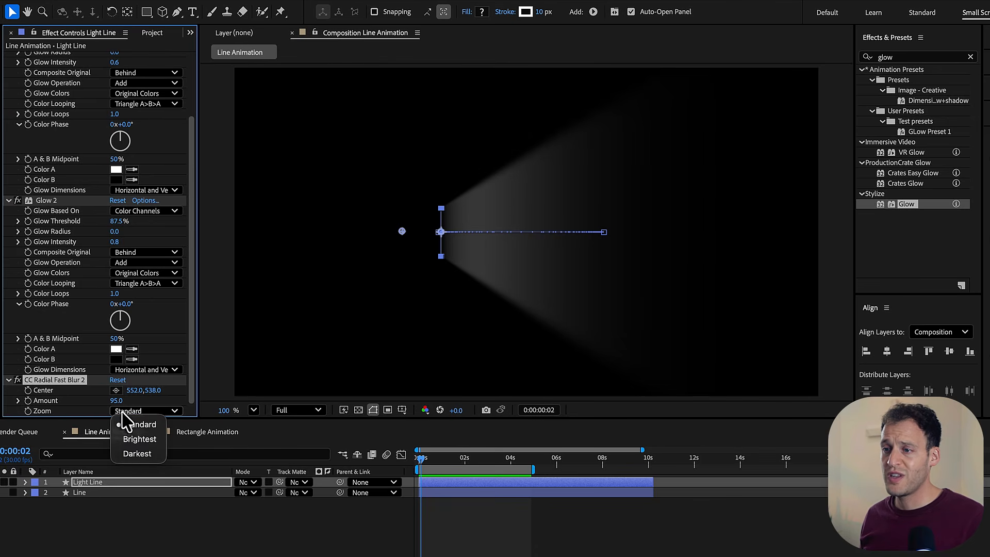
{"action": "left_click", "coordinate": [139, 439]}
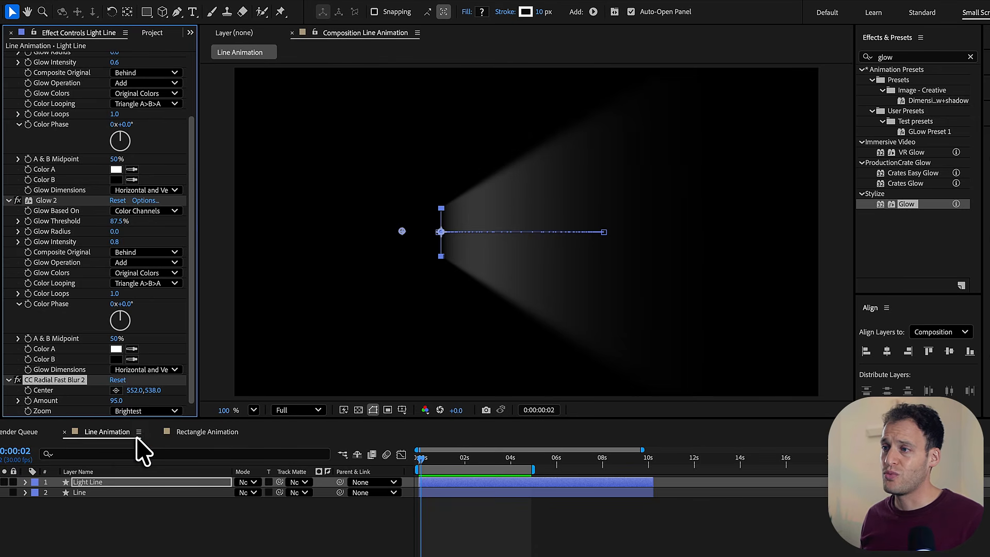
{"action": "left_click", "coordinate": [152, 523]}
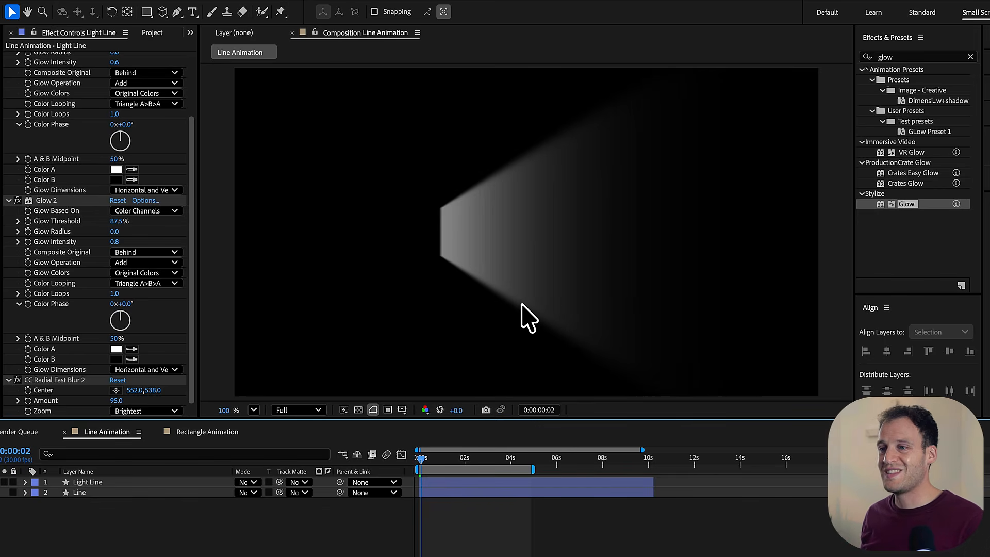
Step: Raise the center of CC Radial Fast Blur 2 to 552, 422 to angle the second light beam
{"action": "left_click", "coordinate": [65, 380]}
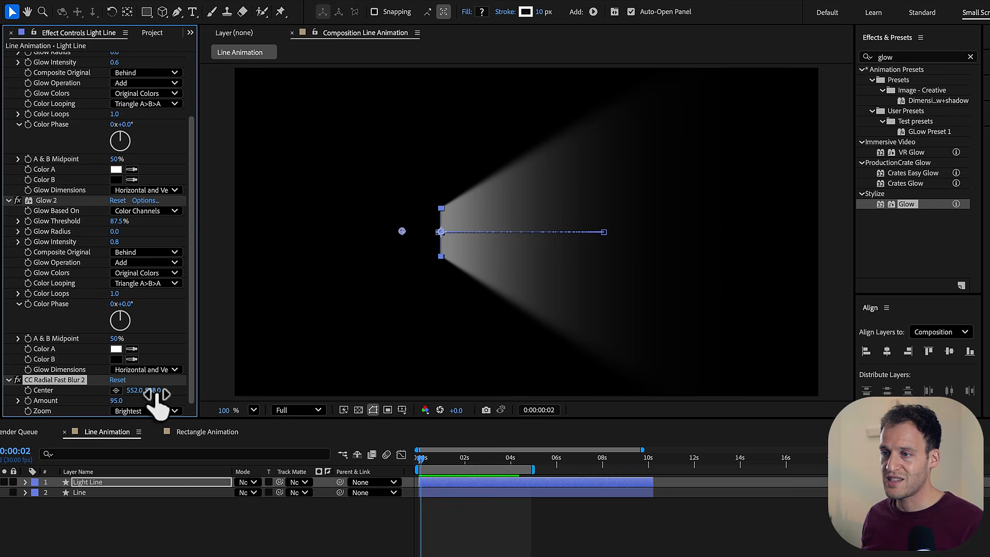
{"action": "left_click_drag", "start_coordinate": [155, 395], "coordinate": [115, 376]}
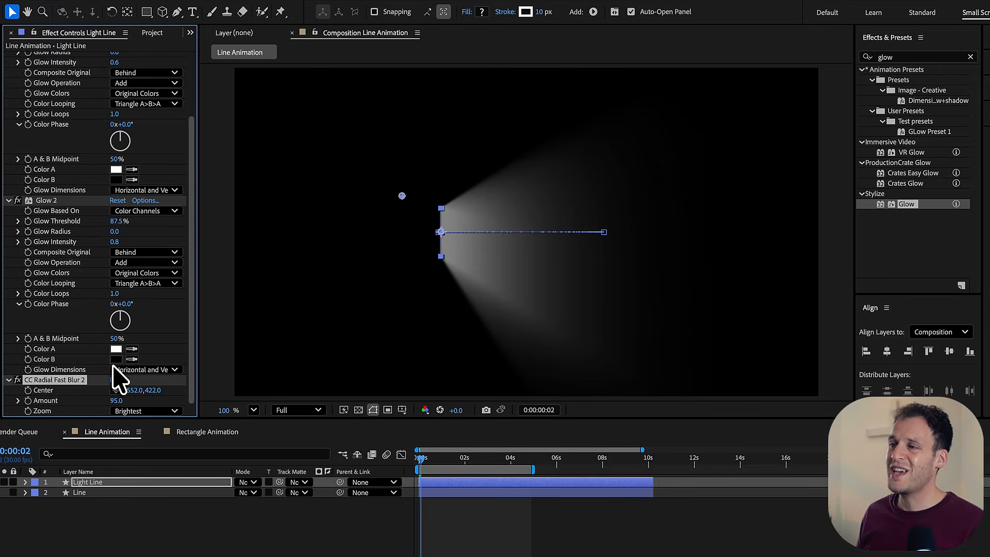
{"action": "left_click", "coordinate": [246, 543]}
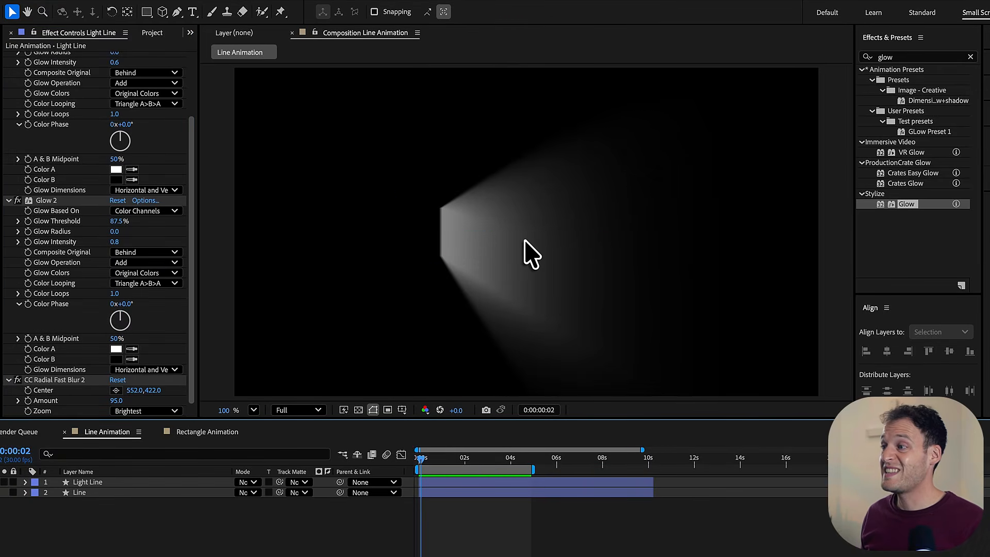
Step: Add a third Glow effect below CC Radial Fast Blur 2 on the Light Line layer, with radius 100 and intensity 0.1
{"action": "left_click_drag", "start_coordinate": [908, 205], "coordinate": [56, 402]}
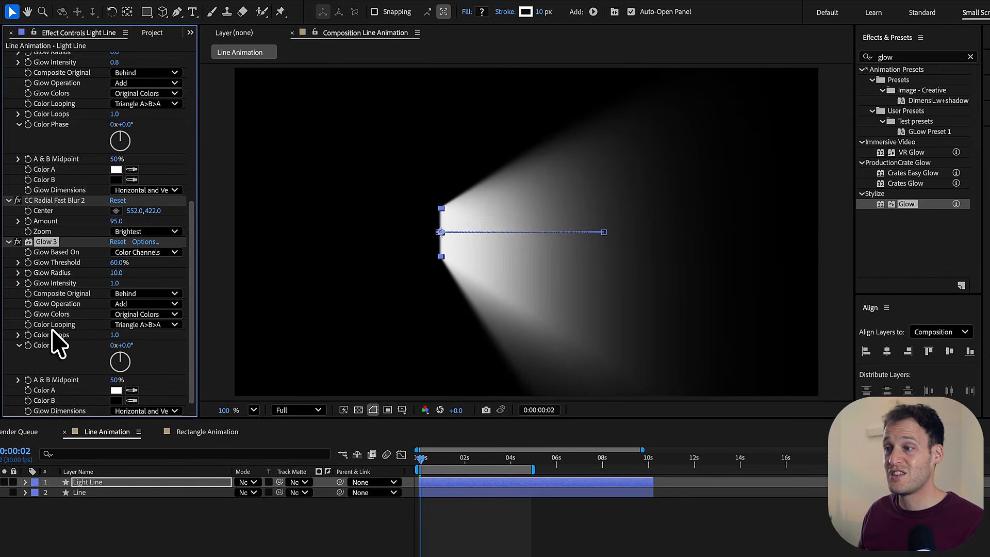
{"action": "left_click", "coordinate": [117, 272]}
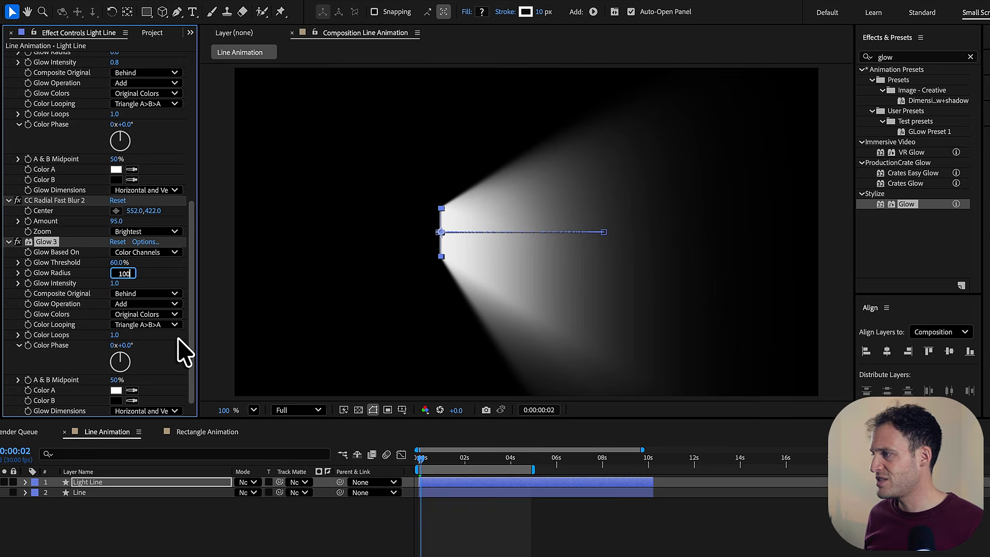
{"action": "key", "text": "Return"}
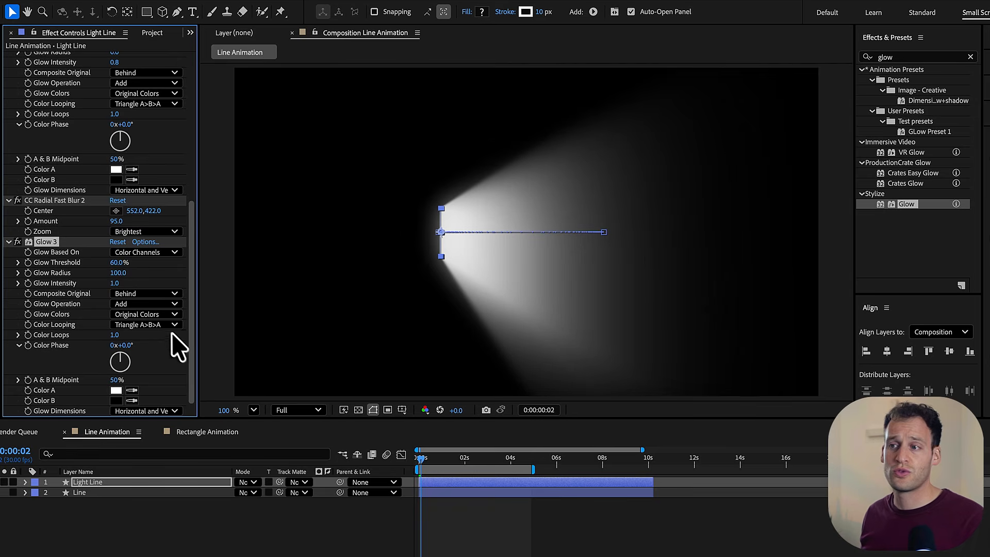
{"action": "left_click", "coordinate": [115, 284]}
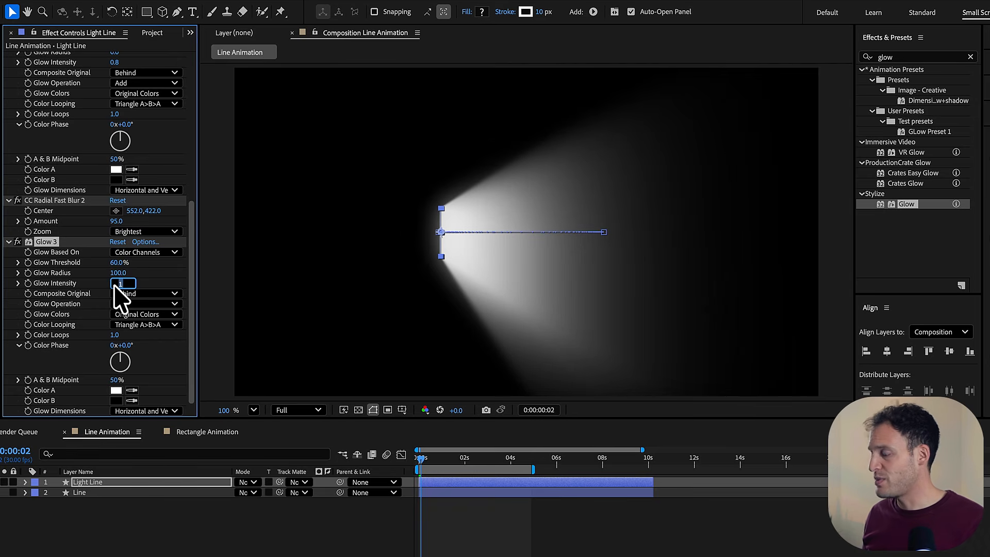
{"action": "type", "text": "0.1"}
{"action": "key", "text": "Return"}
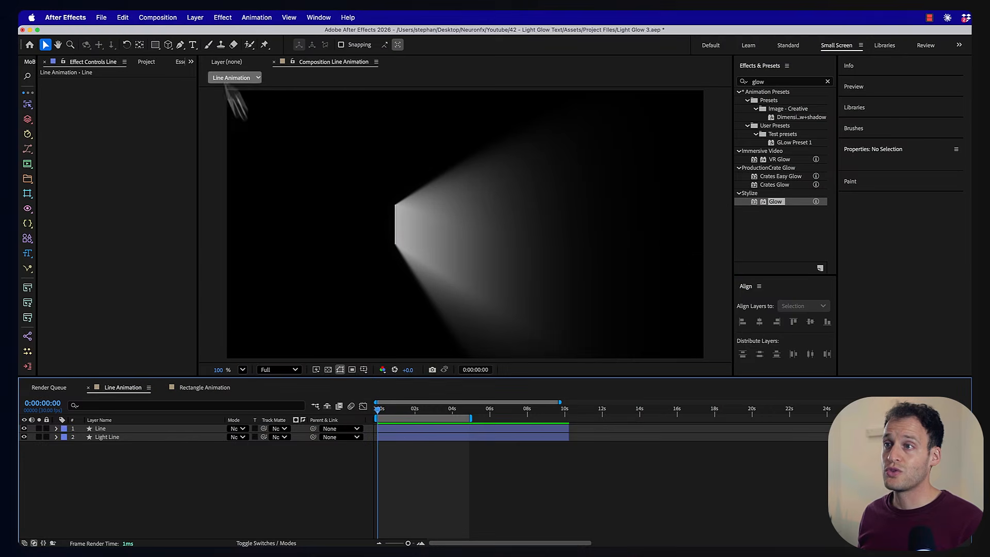
Step: Create a null object, rename it Light Position, and reveal its Position property in the timeline
{"action": "left_click", "coordinate": [195, 17]}
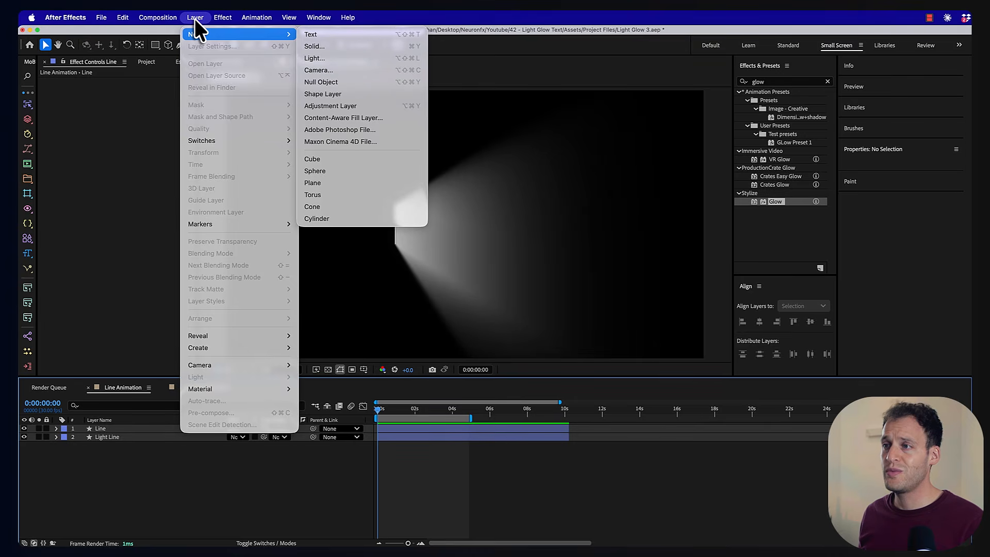
{"action": "left_click", "coordinate": [316, 82]}
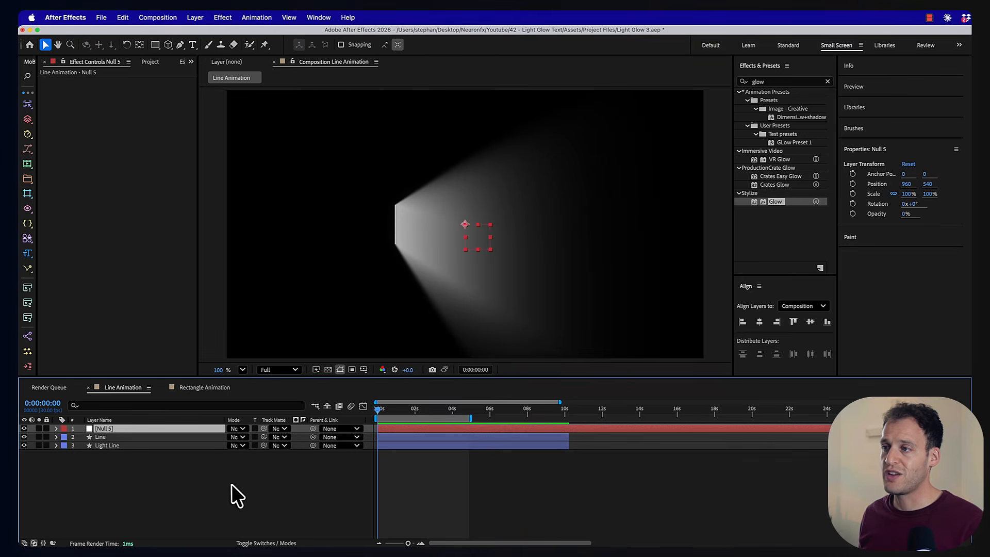
{"action": "key", "text": "Return"}
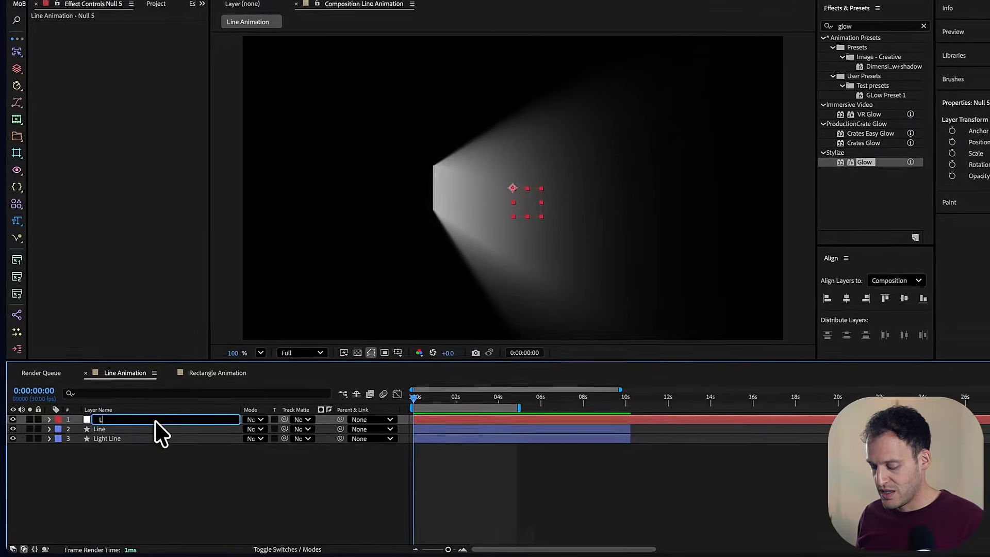
{"action": "type", "text": "Light Position"}
{"action": "key", "text": "Return"}
{"action": "key", "text": "p"}
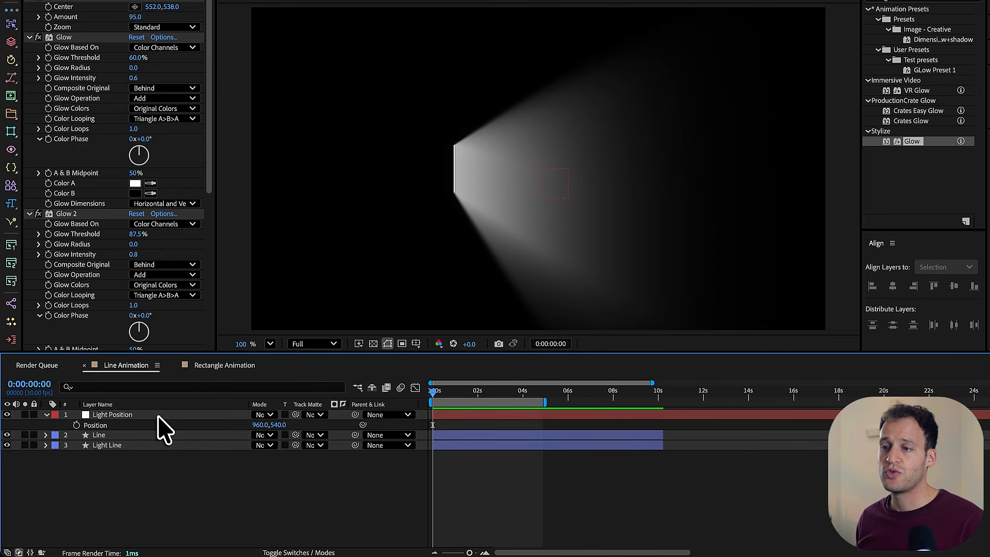
Step: Set the center of the first CC Radial Fast Blur on the Light Line layer to 0, 0
{"action": "left_click", "coordinate": [111, 445]}
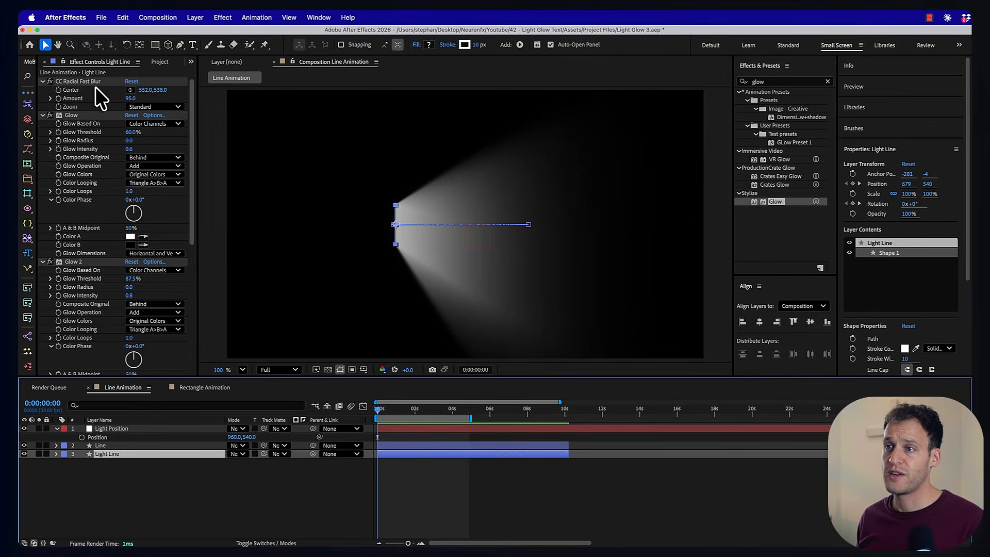
{"action": "left_click", "coordinate": [145, 90]}
{"action": "type", "text": "0"}
{"action": "key", "text": "Return"}
{"action": "left_click", "coordinate": [152, 90]}
{"action": "type", "text": "0"}
{"action": "key", "text": "Return"}
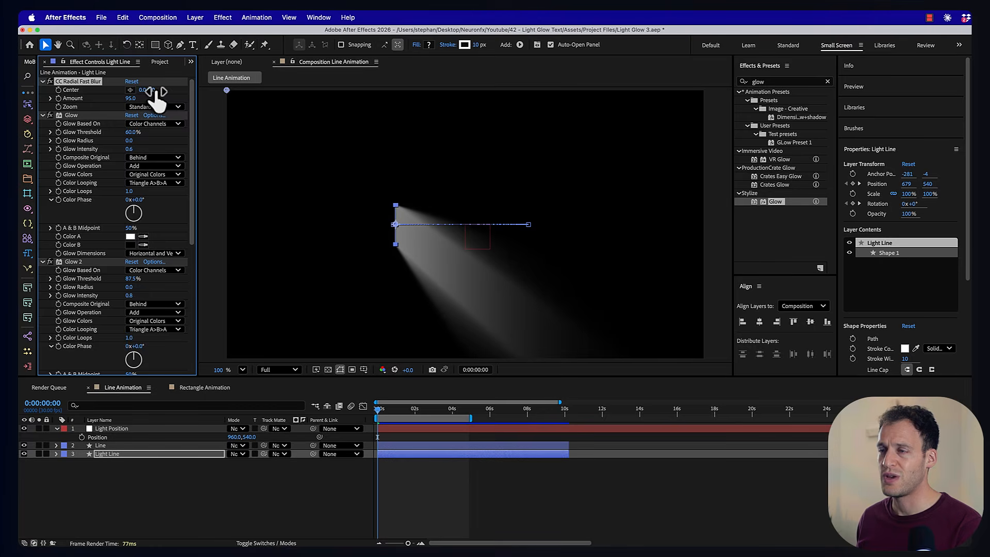
Step: Set the center of CC Radial Fast Blur 2 on the Light Line layer to 0, 0
{"action": "scroll", "coordinate": [73, 241], "scroll_direction": "down", "scroll_amount": 6}
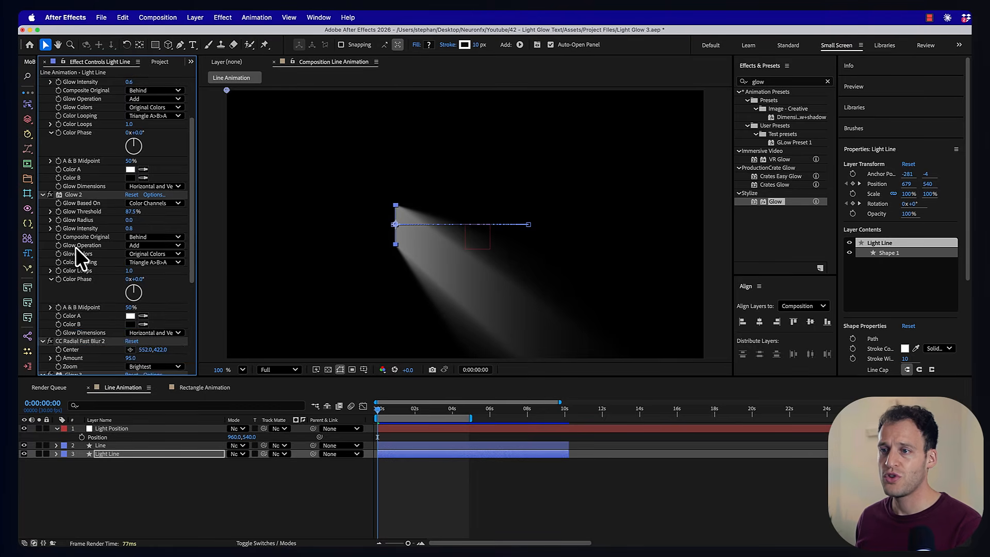
{"action": "left_click", "coordinate": [143, 260]}
{"action": "type", "text": "0"}
{"action": "key", "text": "Return"}
{"action": "left_click", "coordinate": [154, 260]}
{"action": "type", "text": "0,"}
{"action": "key", "text": "Return"}
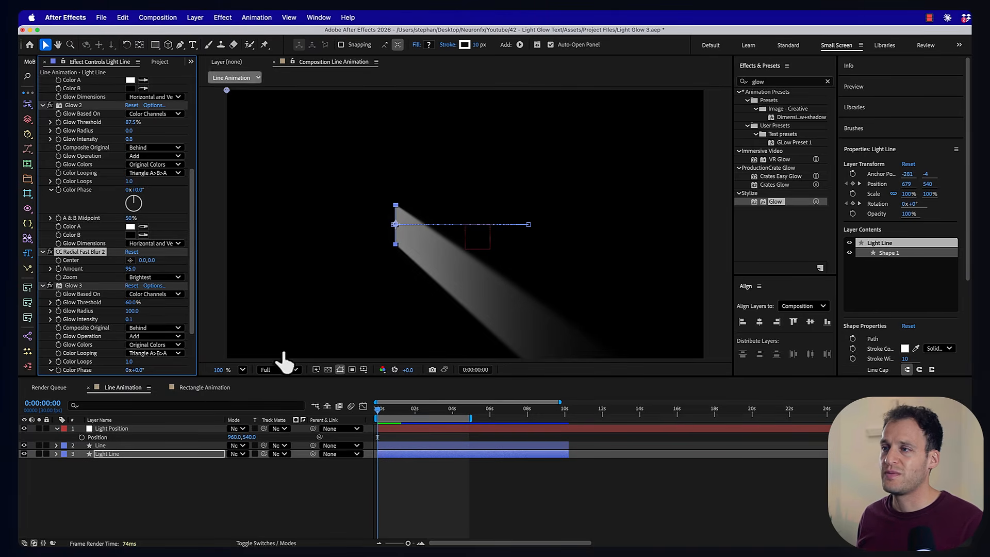
Step: Add an expression to the first CC Radial Fast Blur's center that adds the Light Position null's position to its own value
{"action": "scroll", "coordinate": [175, 257], "scroll_direction": "up", "scroll_amount": 5}
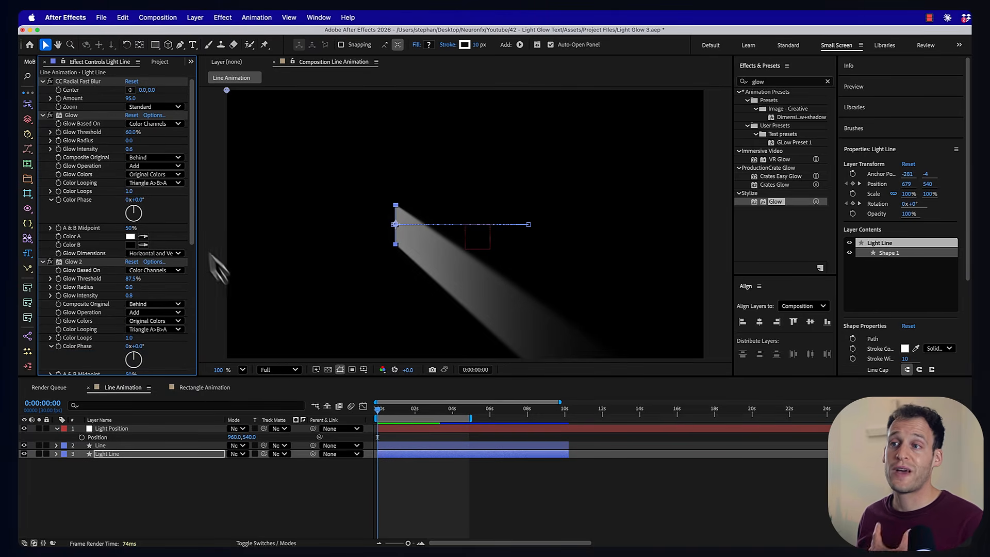
{"action": "left_click", "coordinate": [58, 91], "text": "alt"}
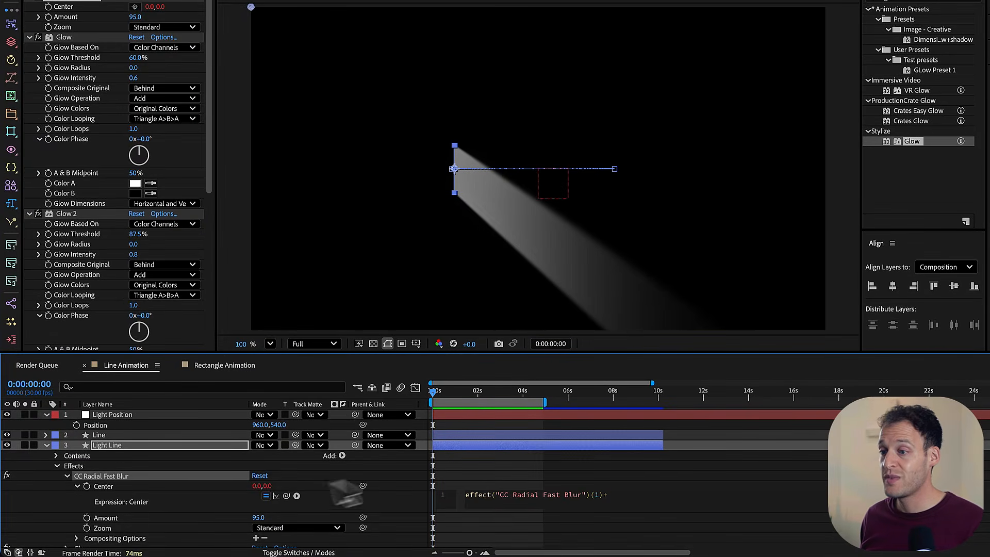
{"action": "left_click_drag", "start_coordinate": [286, 496], "coordinate": [128, 432]}
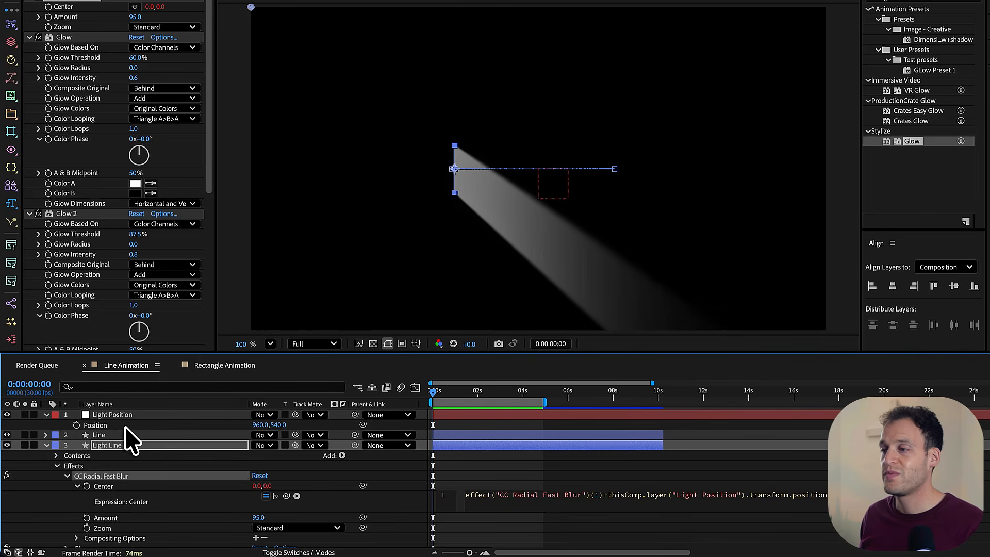
{"action": "left_click", "coordinate": [128, 440]}
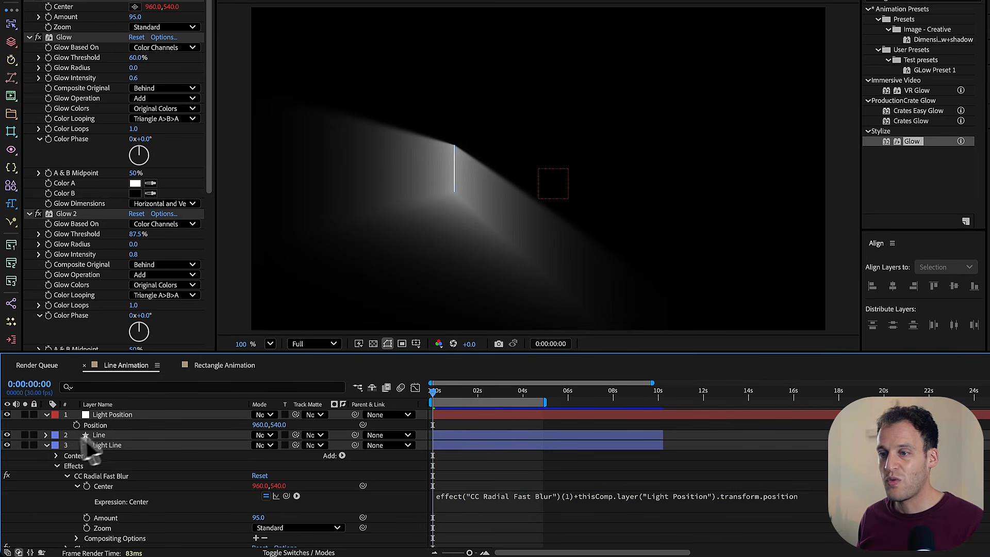
{"action": "left_click", "coordinate": [46, 444]}
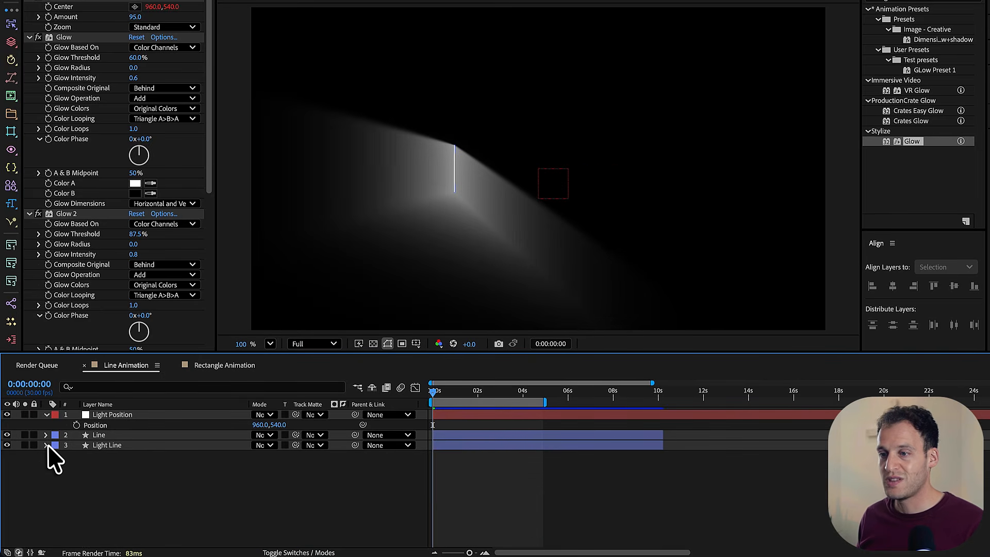
Step: Add an expression to CC Radial Fast Blur 2's center that adds the Light Position null's position to effect("CC Radial Fast Blur 2")(1)
{"action": "left_click", "coordinate": [106, 446]}
{"action": "scroll", "coordinate": [96, 320], "scroll_direction": "down", "scroll_amount": 5}
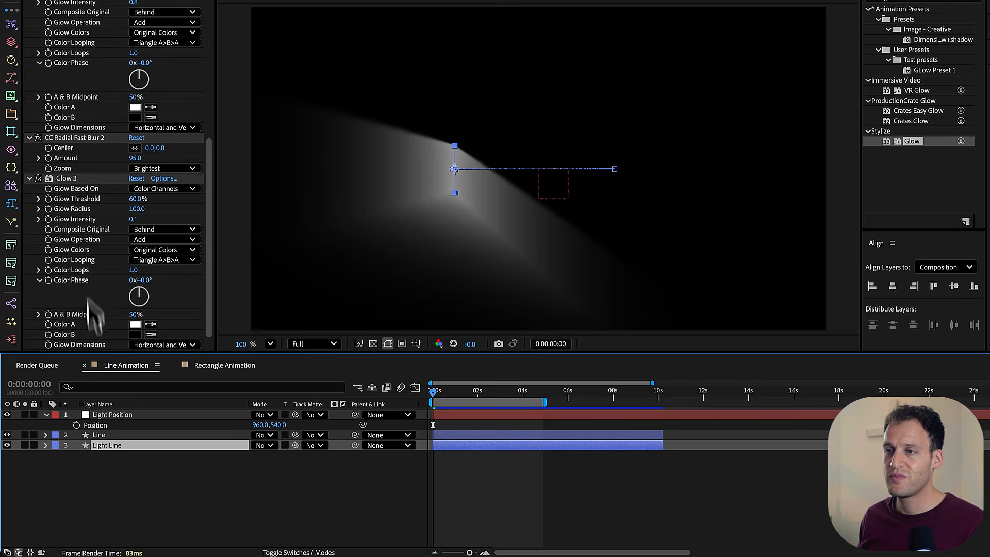
{"action": "left_click", "coordinate": [75, 138]}
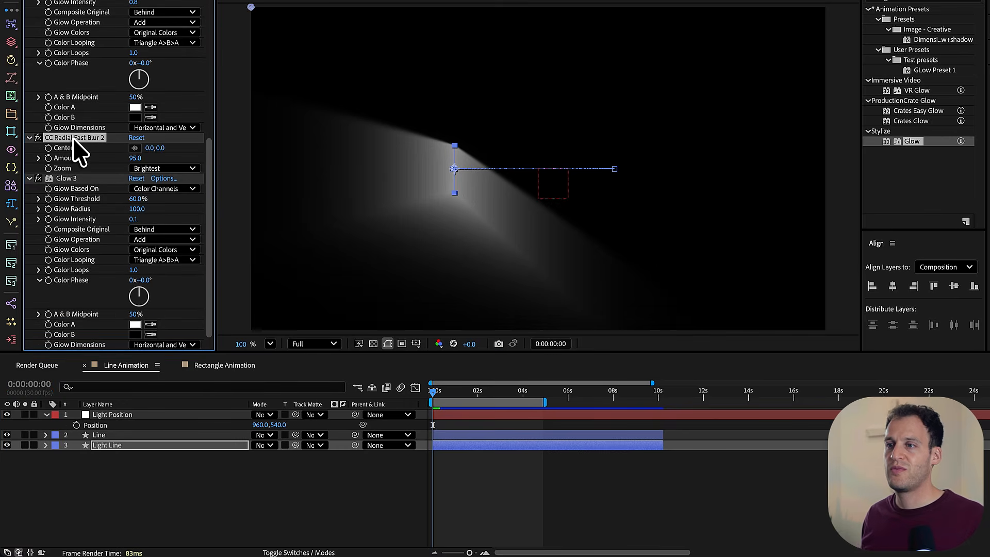
{"action": "left_click", "coordinate": [48, 149], "text": "alt"}
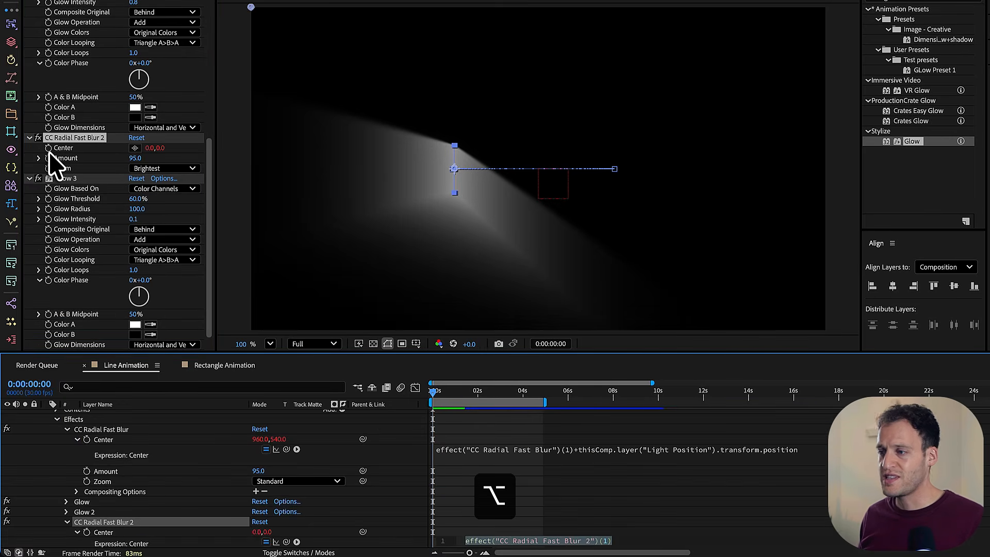
{"action": "left_click", "coordinate": [618, 538]}
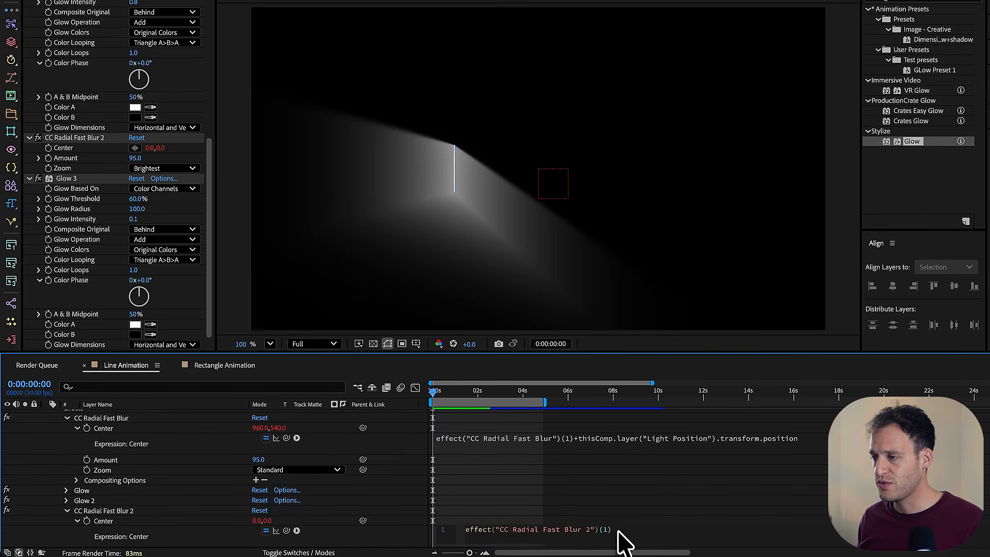
{"action": "type", "text": "+"}
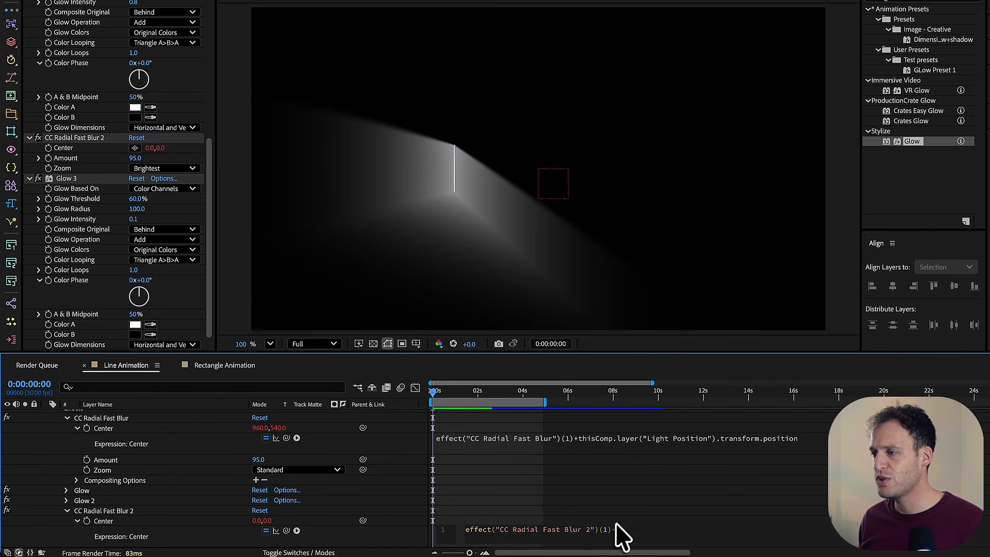
{"action": "left_click_drag", "start_coordinate": [286, 531], "coordinate": [141, 435]}
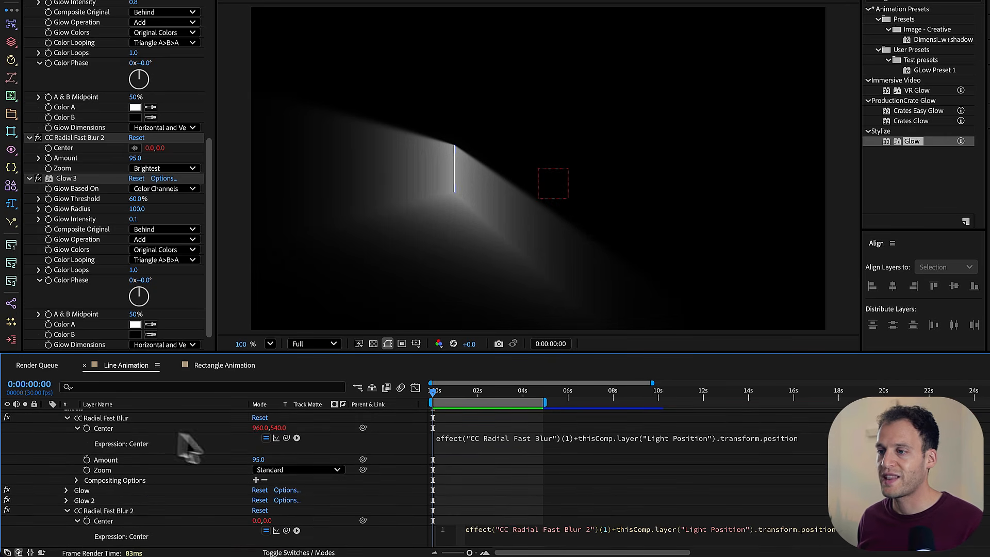
{"action": "left_click", "coordinate": [387, 477]}
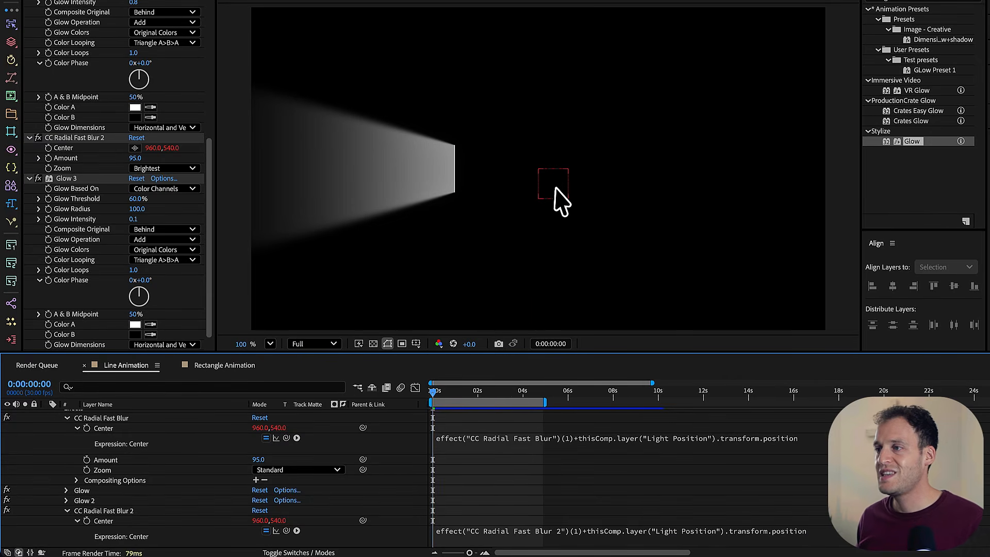
Step: Move the Light Position null around the composition to test the beam direction, leaving it at about 994, 516
{"action": "left_click_drag", "start_coordinate": [555, 188], "coordinate": [526, 117]}
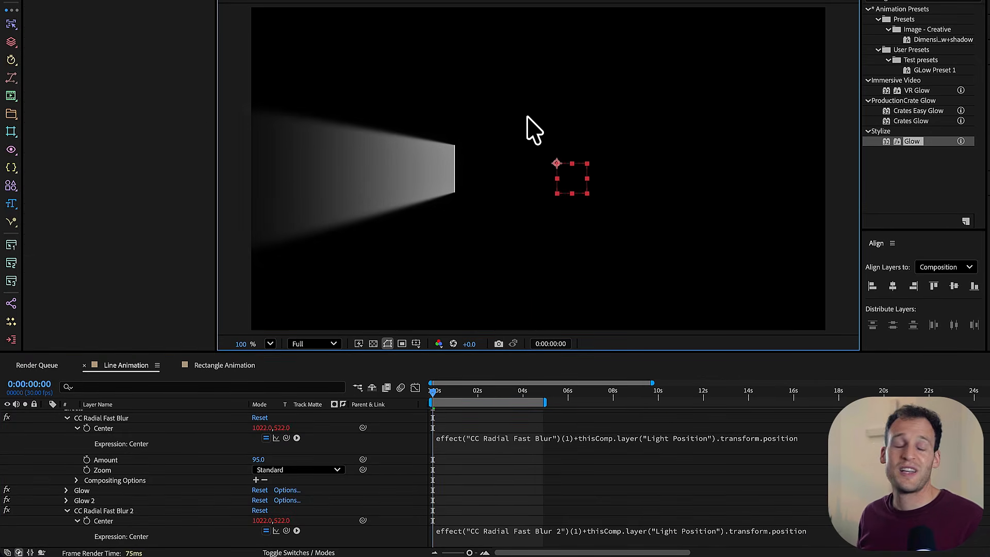
{"action": "mouse_move", "coordinate": [568, 177]}
{"action": "left_mouse_down"}
{"action": "mouse_move", "coordinate": [561, 147]}
{"action": "mouse_move", "coordinate": [565, 183]}
{"action": "mouse_move", "coordinate": [559, 176]}
{"action": "left_mouse_up"}
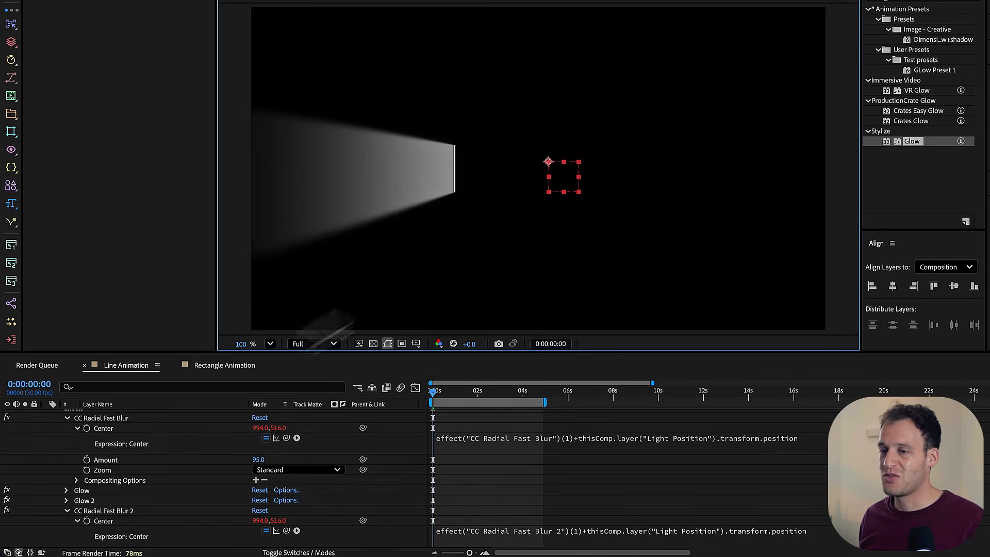
Step: Offset the first CC Radial Fast Blur's center downward to 994, 694, and move the Light Position null to about 1596, 524
{"action": "scroll", "coordinate": [108, 446], "scroll_direction": "up", "scroll_amount": 3}
{"action": "left_click", "coordinate": [108, 446]}
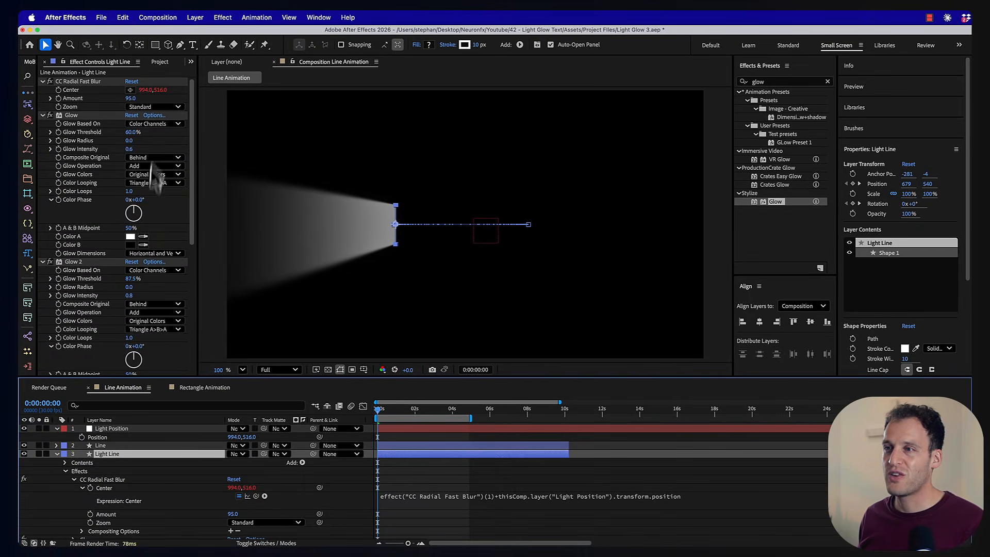
{"action": "left_click_drag", "start_coordinate": [150, 90], "coordinate": [220, 94]}
{"action": "left_click_drag", "start_coordinate": [161, 102], "coordinate": [236, 107]}
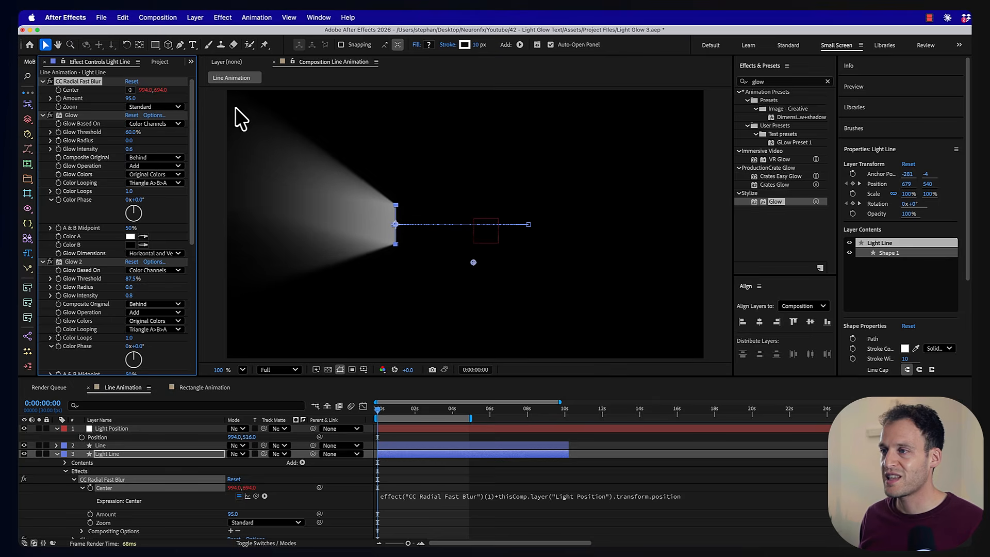
{"action": "left_click_drag", "start_coordinate": [485, 235], "coordinate": [638, 247]}
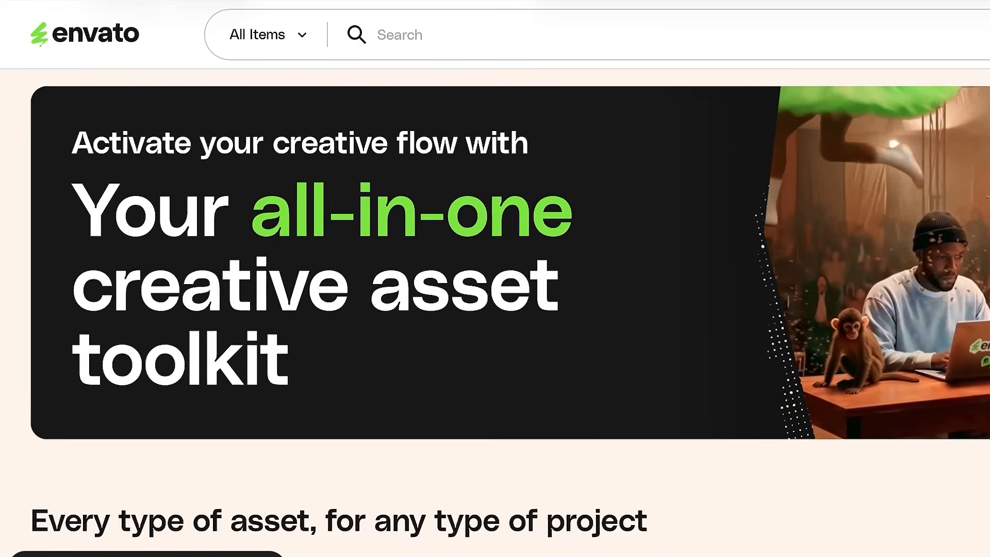
{"action": "scroll", "coordinate": [297, 367], "scroll_direction": "down", "scroll_amount": 5}
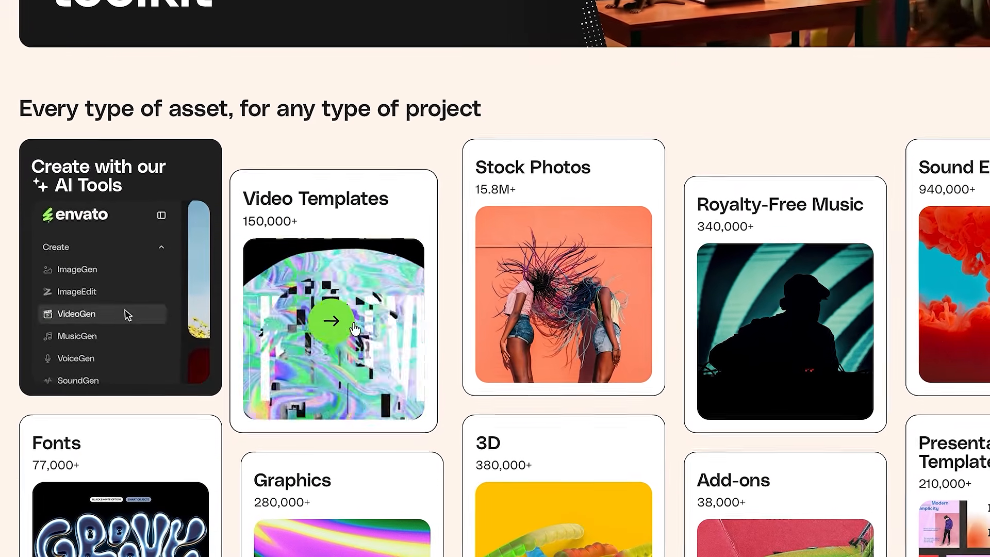
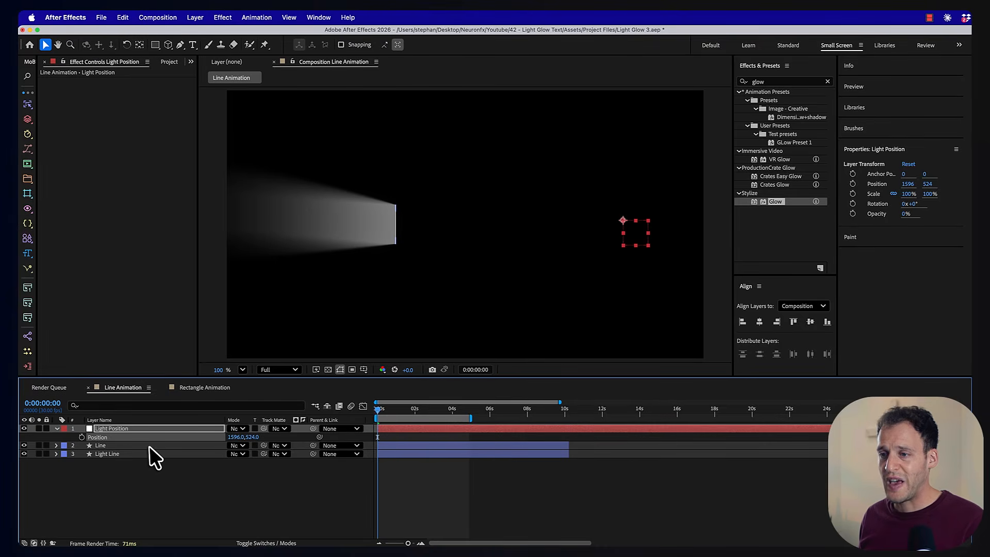
Step: Start keyframing the Light Position null's position at 0:00:00:00 with the value 1596, 524
{"action": "left_click", "coordinate": [150, 446]}
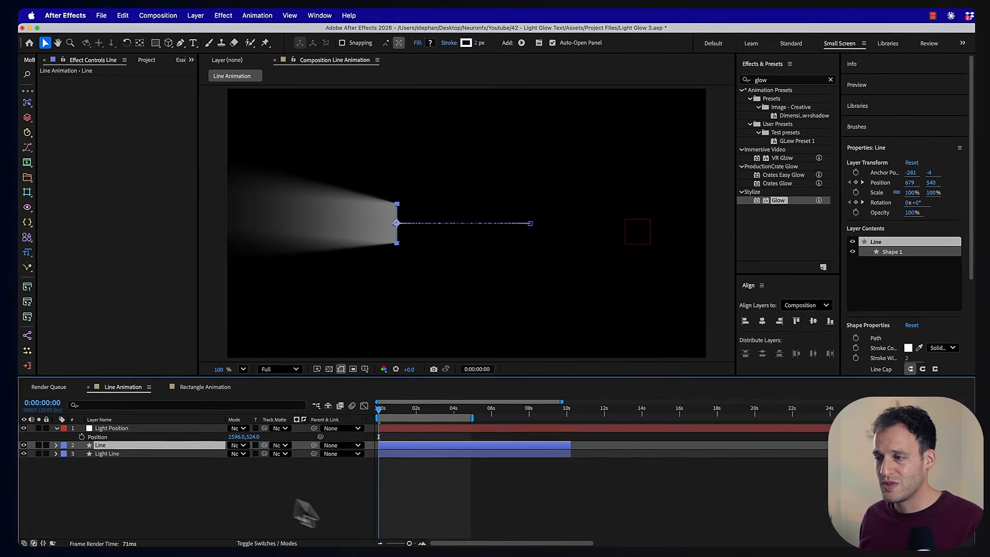
{"action": "left_click", "coordinate": [421, 543]}
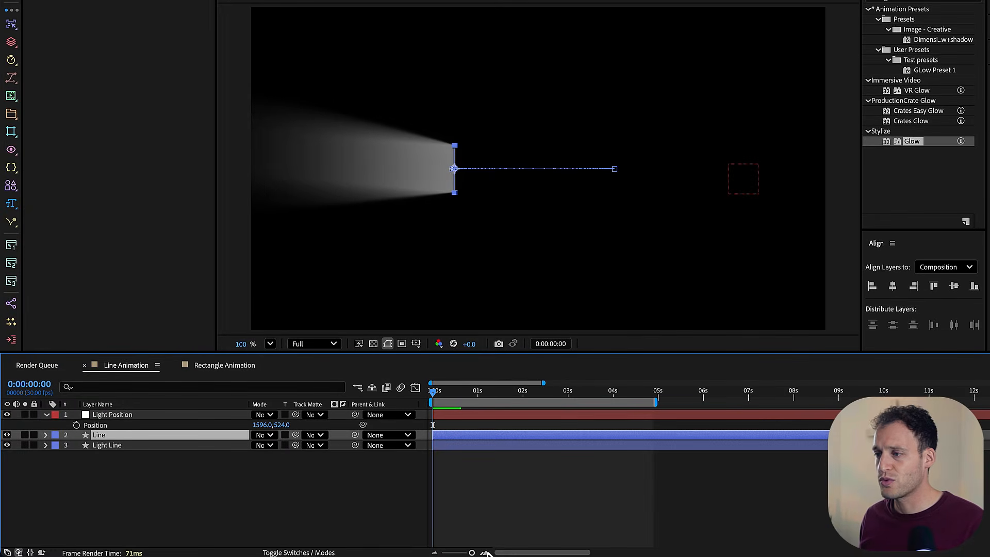
{"action": "left_click", "coordinate": [76, 425]}
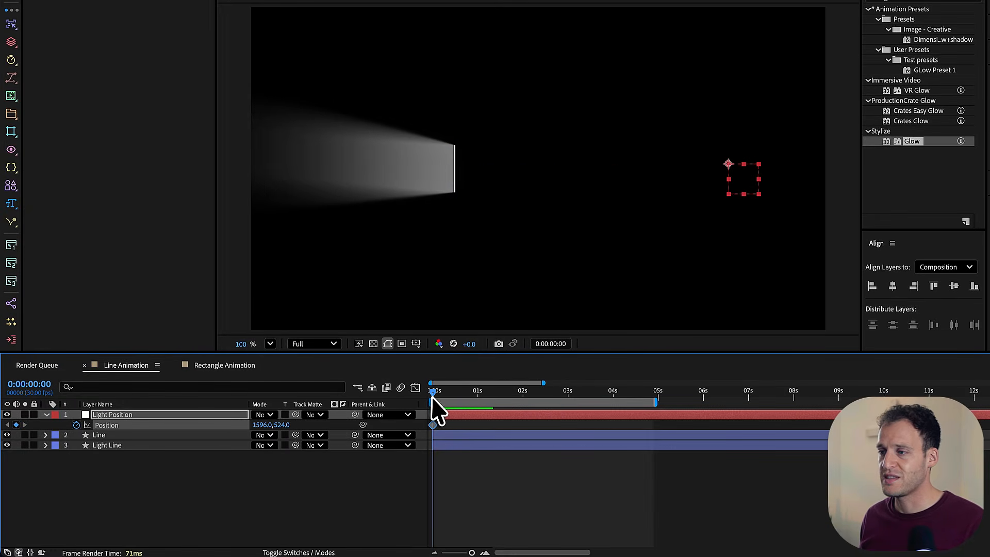
Step: Reveal the Line layer's keyframes, and at 0:00:00:00 move the Light Position null to about 1922, 542
{"action": "left_click_drag", "start_coordinate": [433, 400], "coordinate": [519, 428]}
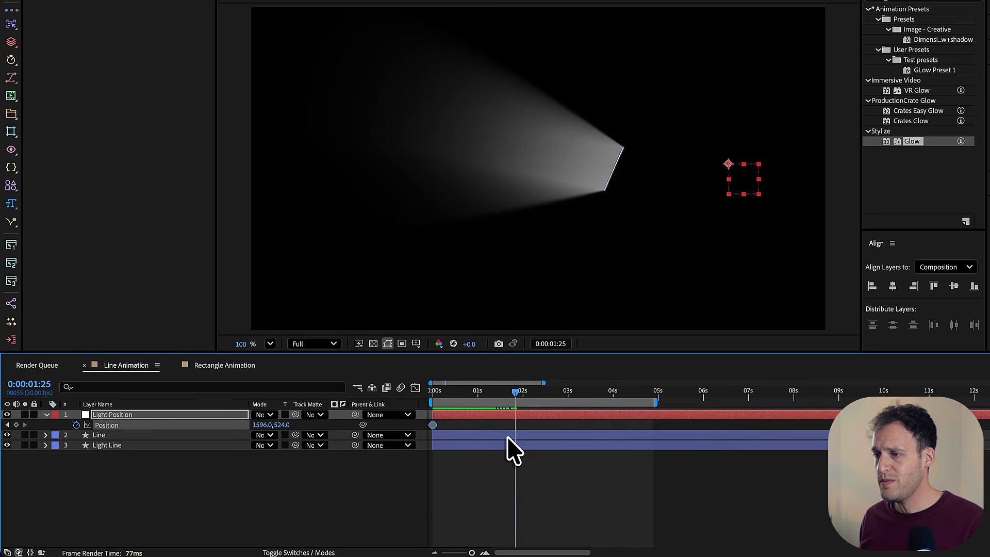
{"action": "left_click", "coordinate": [508, 436]}
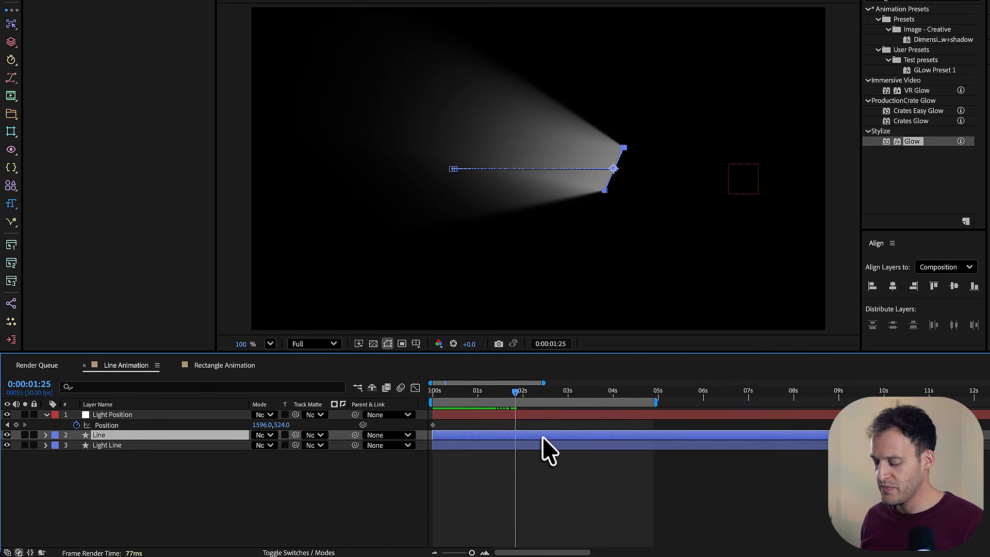
{"action": "key", "text": "u"}
{"action": "left_click_drag", "start_coordinate": [515, 390], "coordinate": [425, 398]}
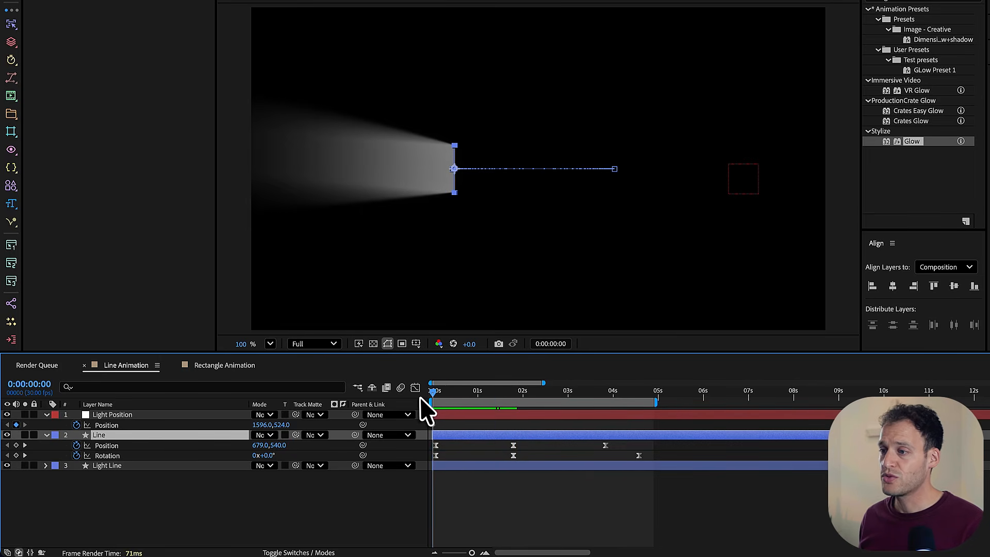
{"action": "left_click_drag", "start_coordinate": [742, 179], "coordinate": [823, 196]}
Step: Keyframe the Light Position null's position at about 1368, 456 at 0:00:01:24 and about 458, 466 at 0:00:03:25
{"action": "left_click_drag", "start_coordinate": [453, 393], "coordinate": [517, 413]}
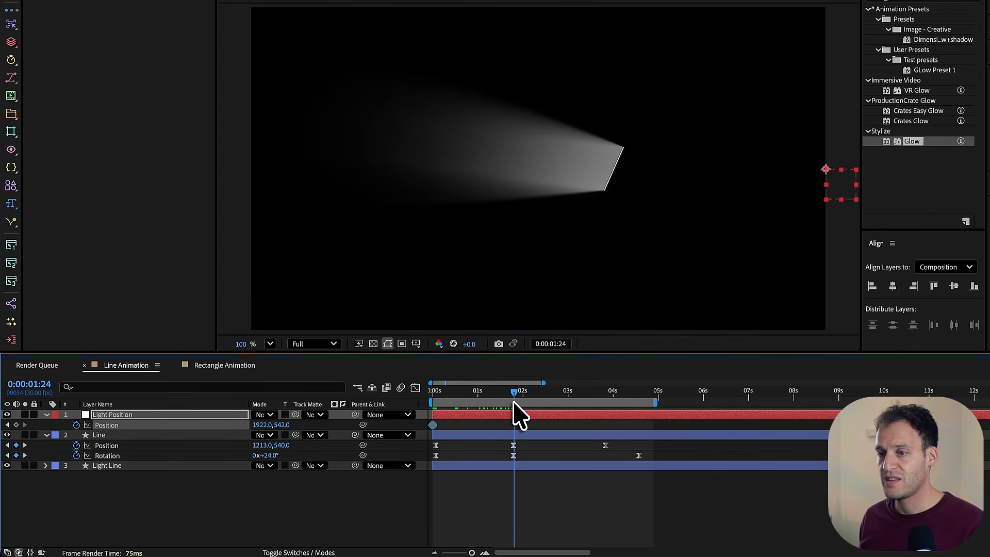
{"action": "left_click_drag", "start_coordinate": [847, 182], "coordinate": [680, 155]}
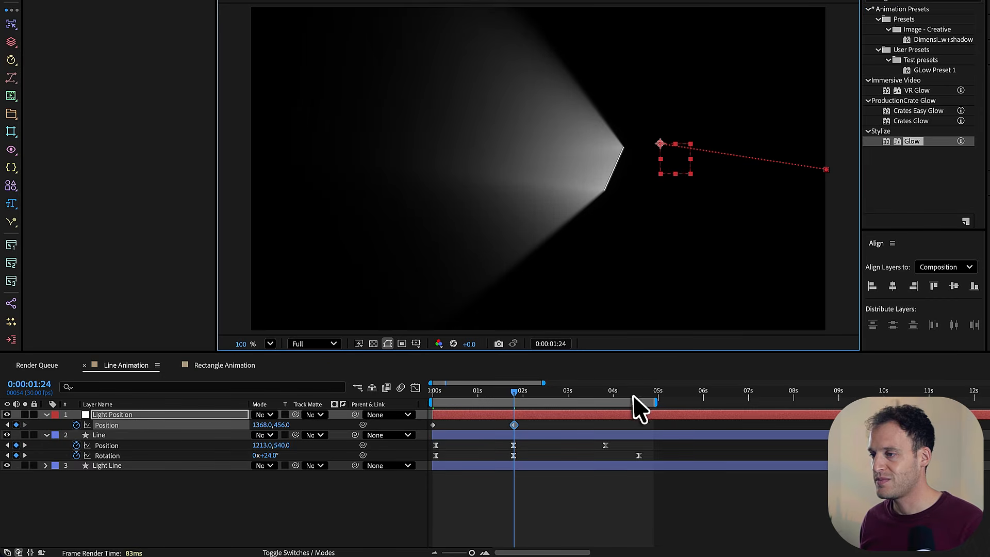
{"action": "left_click_drag", "start_coordinate": [515, 399], "coordinate": [613, 420]}
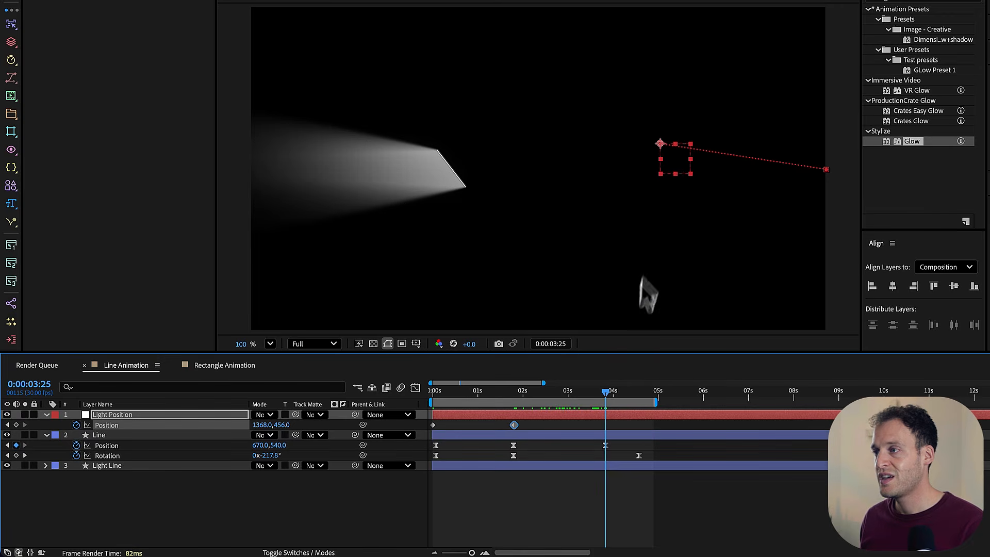
{"action": "left_click_drag", "start_coordinate": [674, 155], "coordinate": [401, 157]}
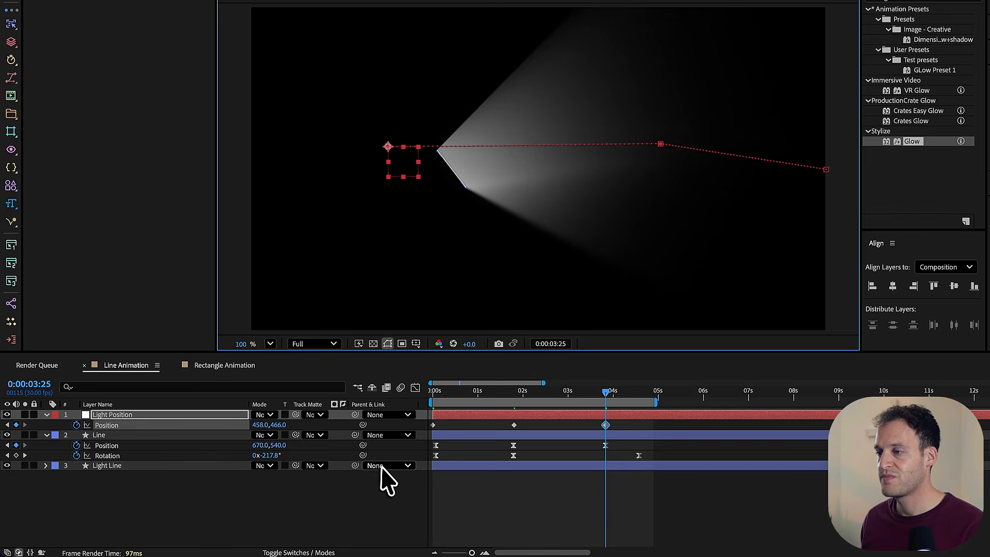
Step: Preview the beam movement and apply Easy Ease to all three Light Position position keyframes
{"action": "key", "text": "space"}
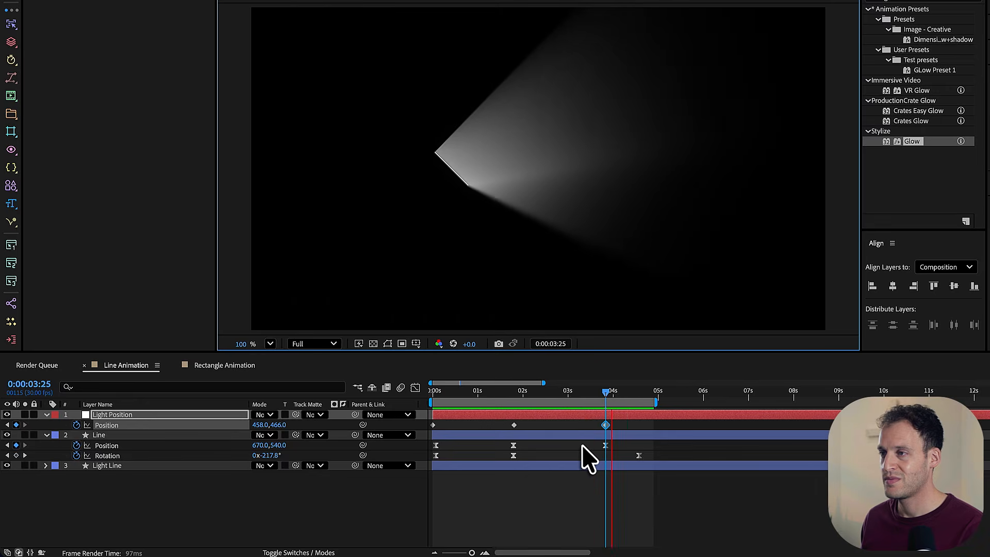
{"action": "key", "text": "space"}
{"action": "key", "text": "j"}
{"action": "key", "text": "F9"}
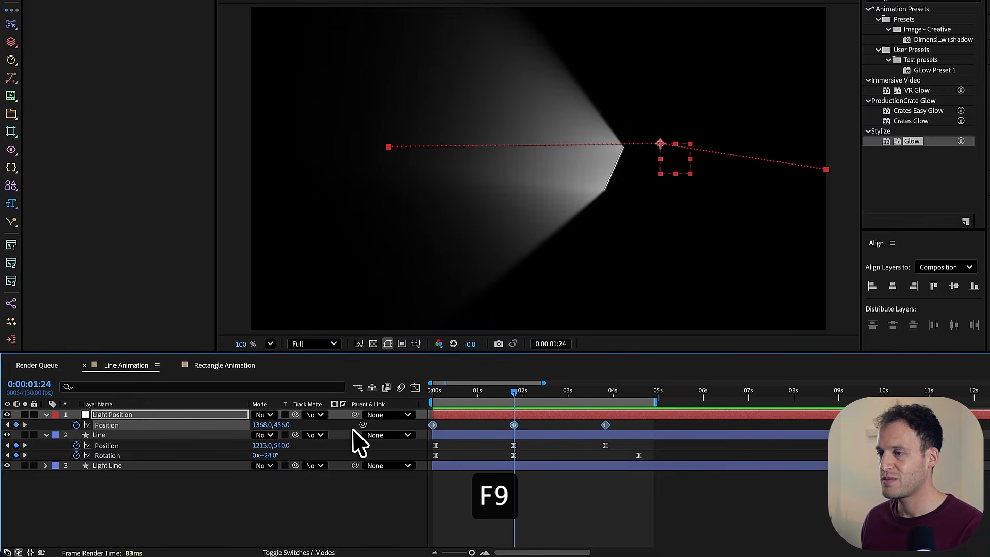
{"action": "left_click_drag", "start_coordinate": [514, 393], "coordinate": [549, 418]}
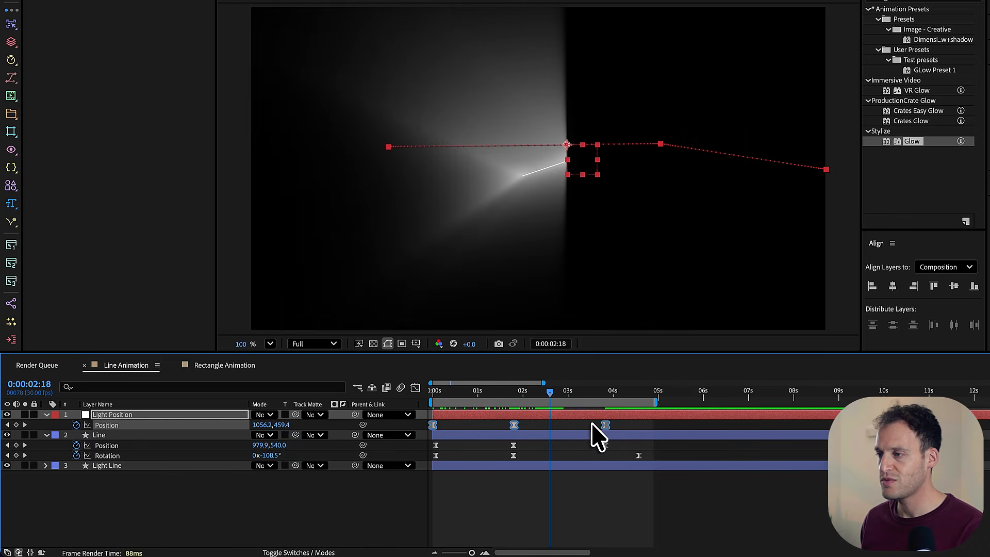
Step: Reshape the Light Position null's speed curve between its second and third keyframes into a sharp peak near 0:00:02:15
{"action": "left_click", "coordinate": [605, 425]}
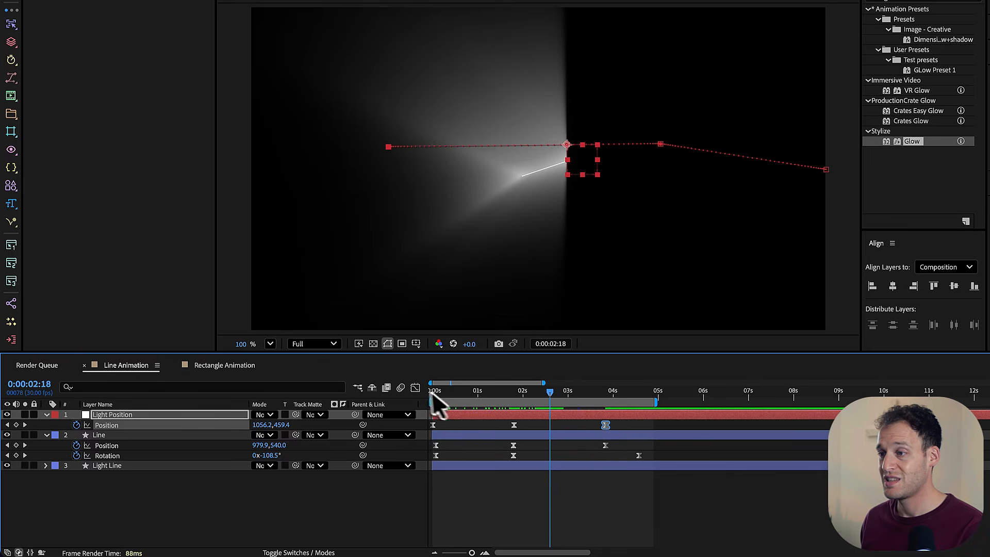
{"action": "left_click", "coordinate": [415, 387]}
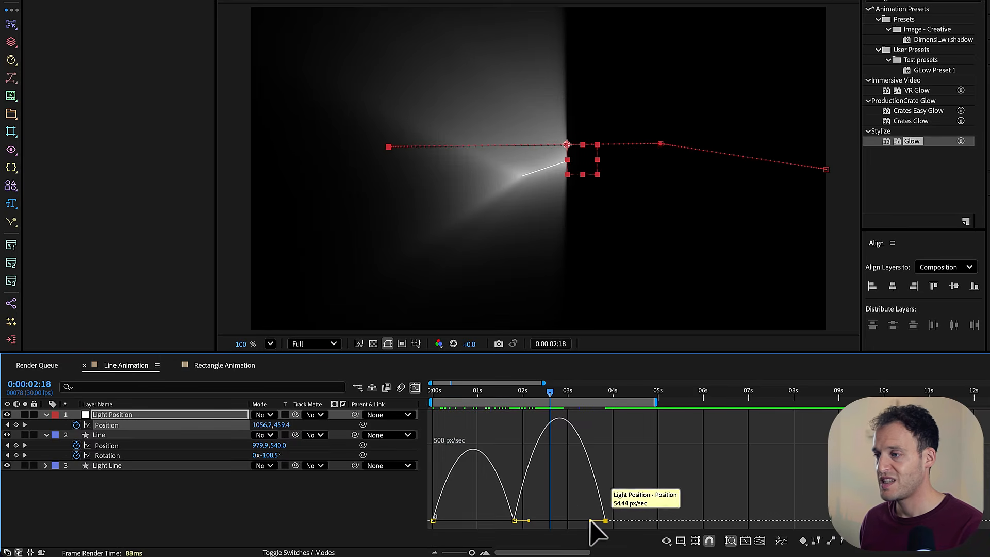
{"action": "left_click_drag", "start_coordinate": [590, 520], "coordinate": [538, 522]}
{"action": "left_click_drag", "start_coordinate": [549, 400], "coordinate": [576, 433]}
{"action": "left_click_drag", "start_coordinate": [569, 519], "coordinate": [567, 520]}
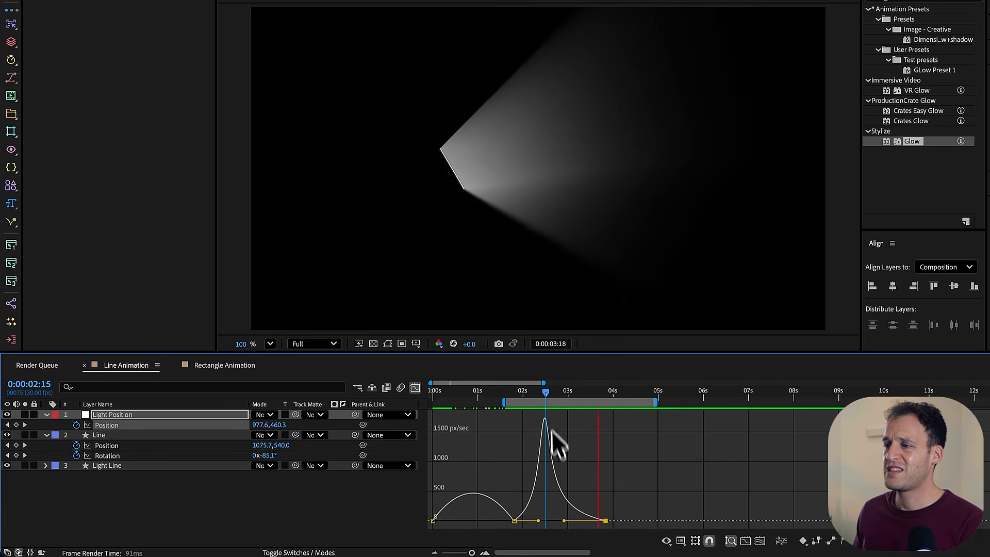
{"action": "left_click_drag", "start_coordinate": [546, 393], "coordinate": [544, 413]}
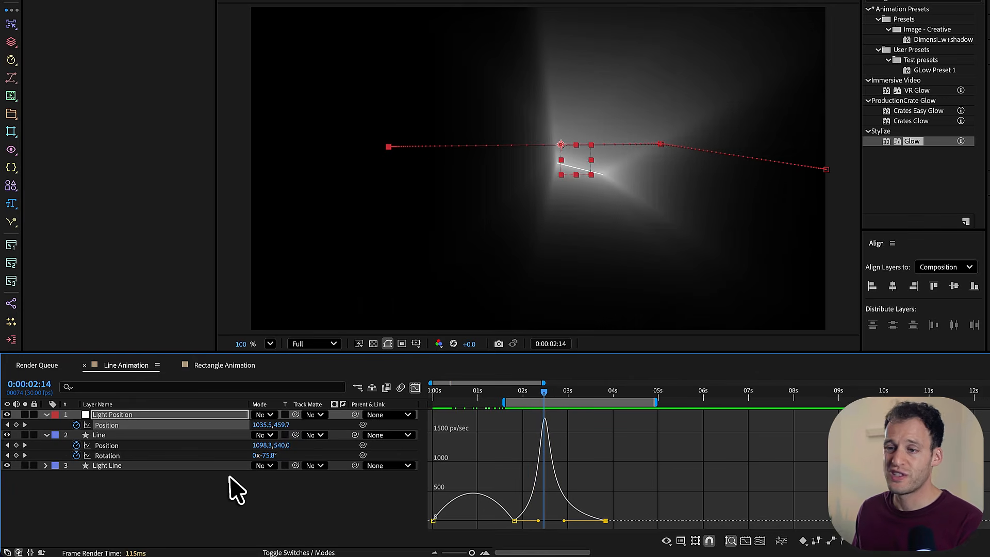
Step: On the Light Line layer at 0:00:02:08, start keyframing the Amount of both CC Radial Fast Blur effects at 95
{"action": "left_click", "coordinate": [132, 465]}
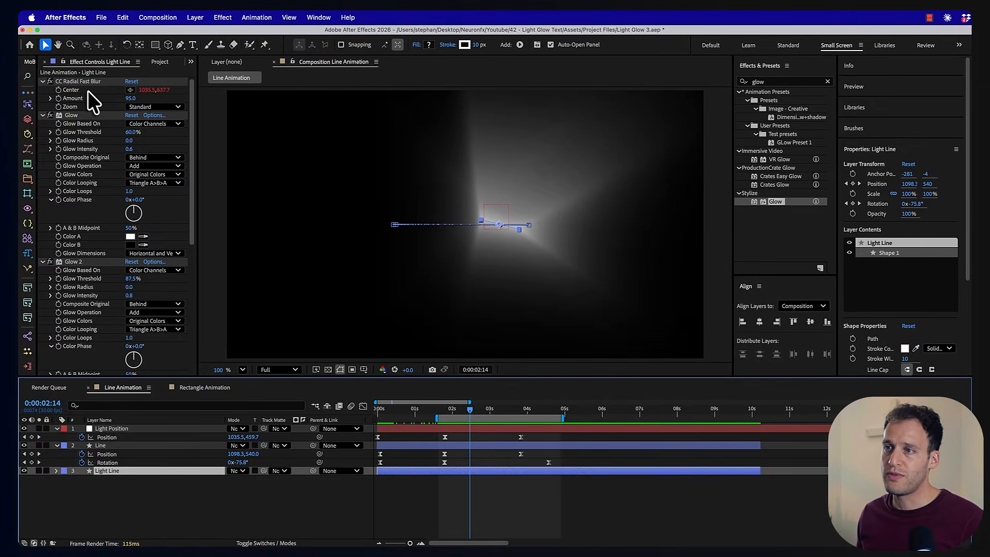
{"action": "left_click", "coordinate": [463, 413]}
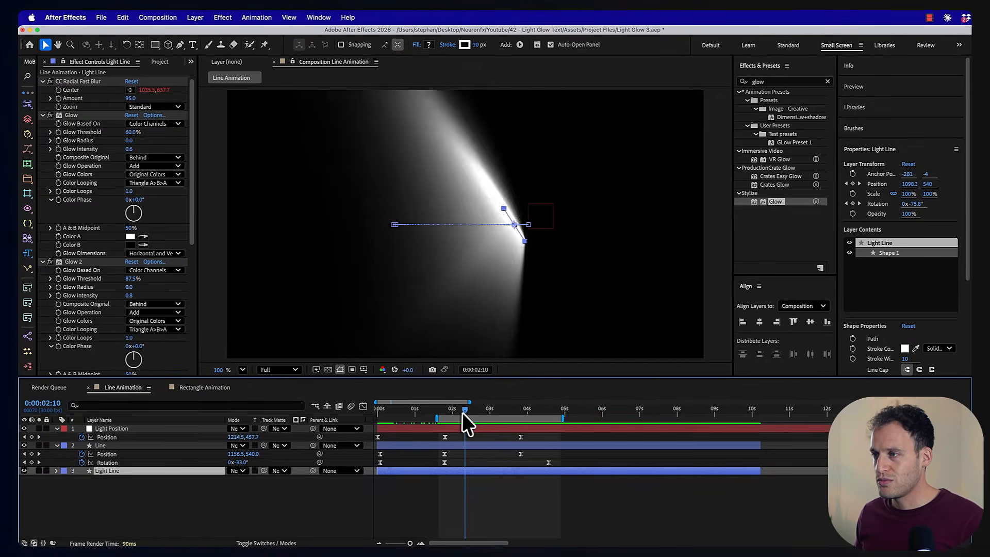
{"action": "left_click_drag", "start_coordinate": [462, 412], "coordinate": [460, 411]}
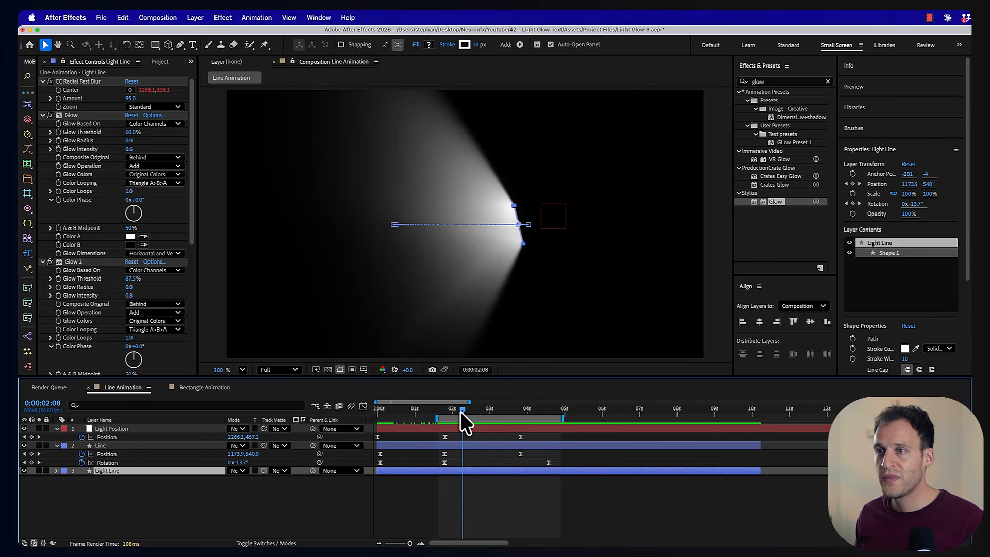
{"action": "left_click", "coordinate": [59, 102]}
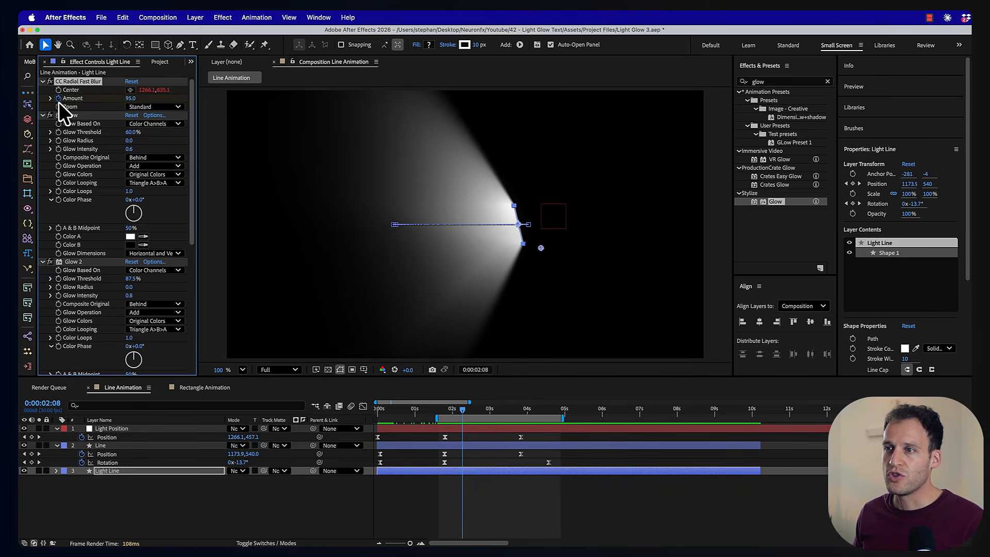
{"action": "scroll", "coordinate": [86, 242], "scroll_direction": "down", "scroll_amount": 4}
{"action": "scroll", "coordinate": [89, 263], "scroll_direction": "down", "scroll_amount": 5}
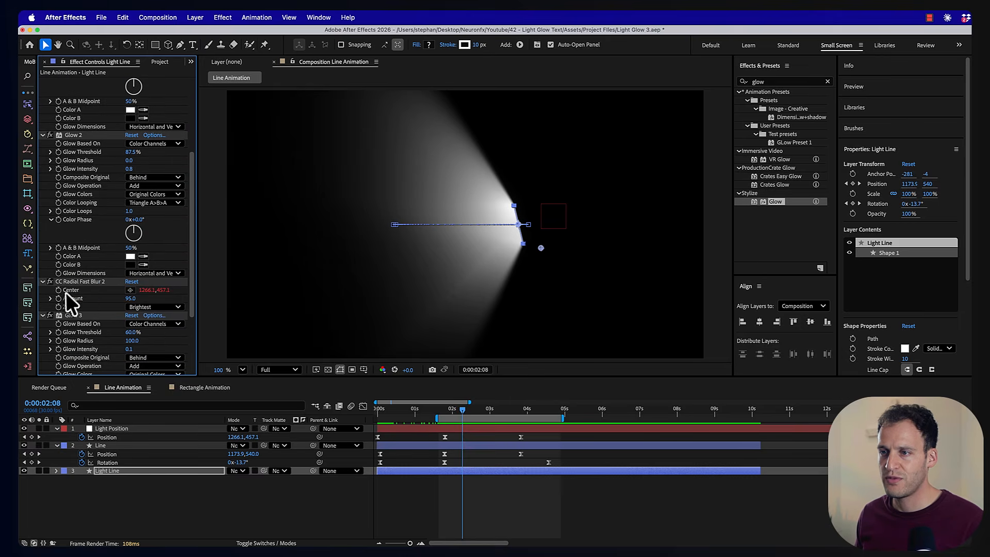
{"action": "left_click", "coordinate": [61, 298]}
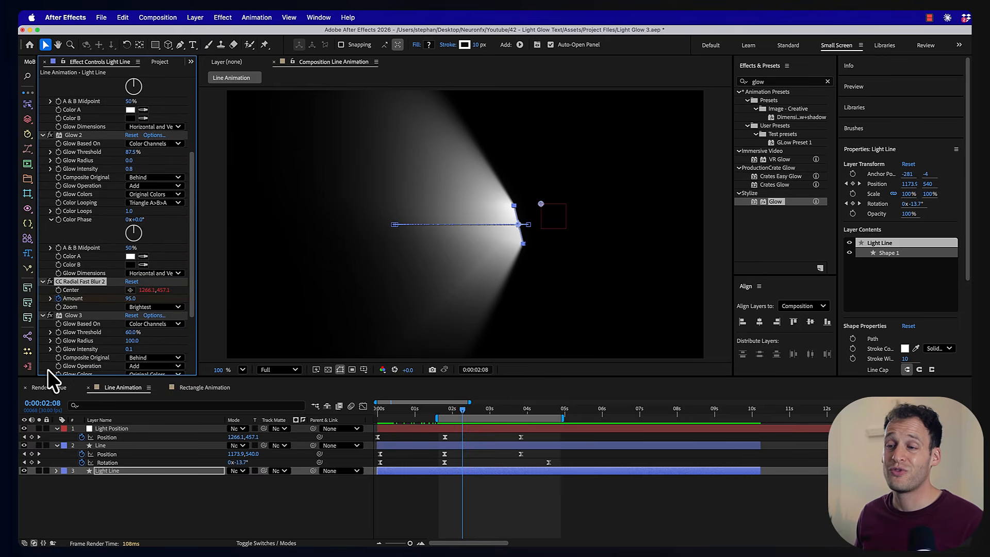
Step: Reveal the Light Line keyframes and add a second Amount keyframe of 95 to both radial blurs at 0:00:02:25
{"action": "key", "text": "u"}
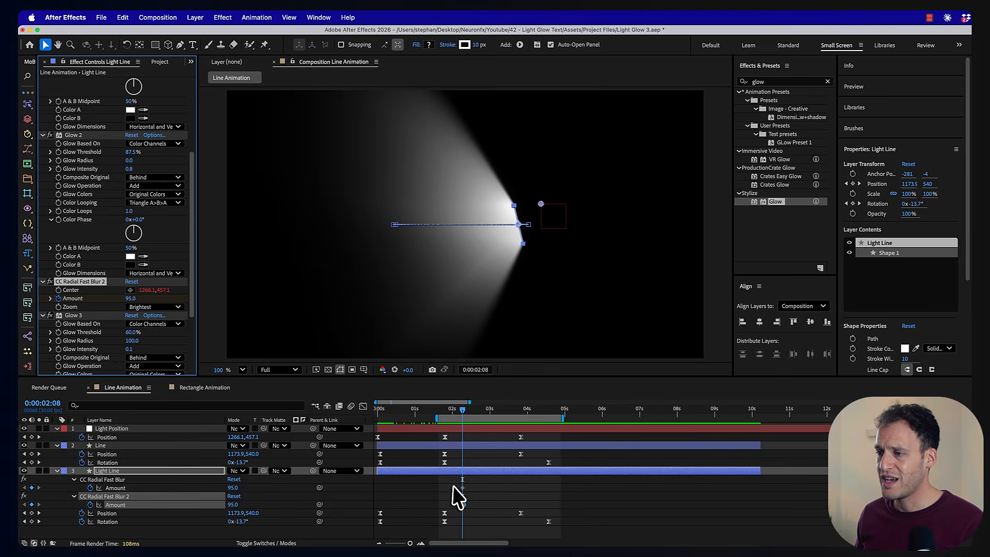
{"action": "left_click_drag", "start_coordinate": [452, 486], "coordinate": [466, 509]}
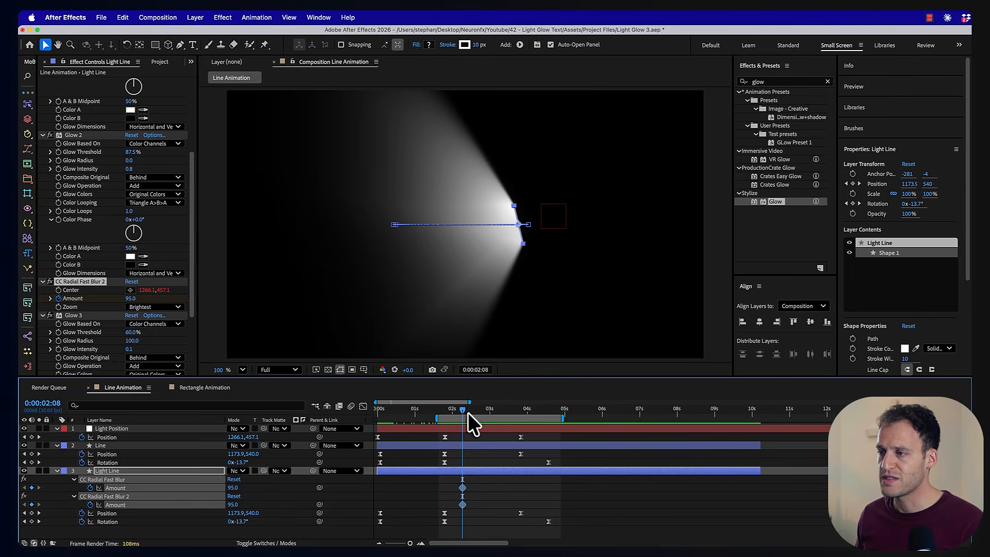
{"action": "left_click_drag", "start_coordinate": [468, 413], "coordinate": [482, 418]}
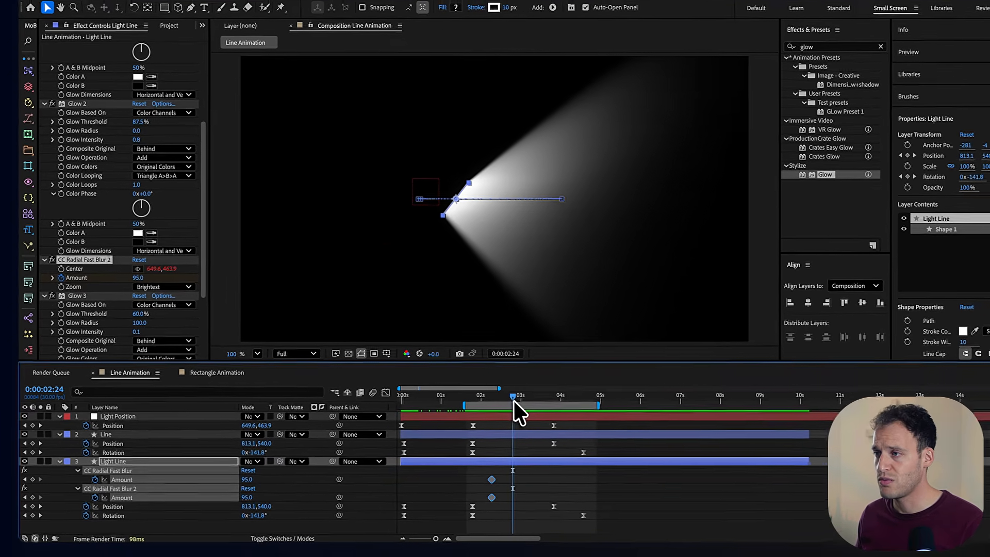
{"action": "left_click_drag", "start_coordinate": [482, 414], "coordinate": [484, 415]}
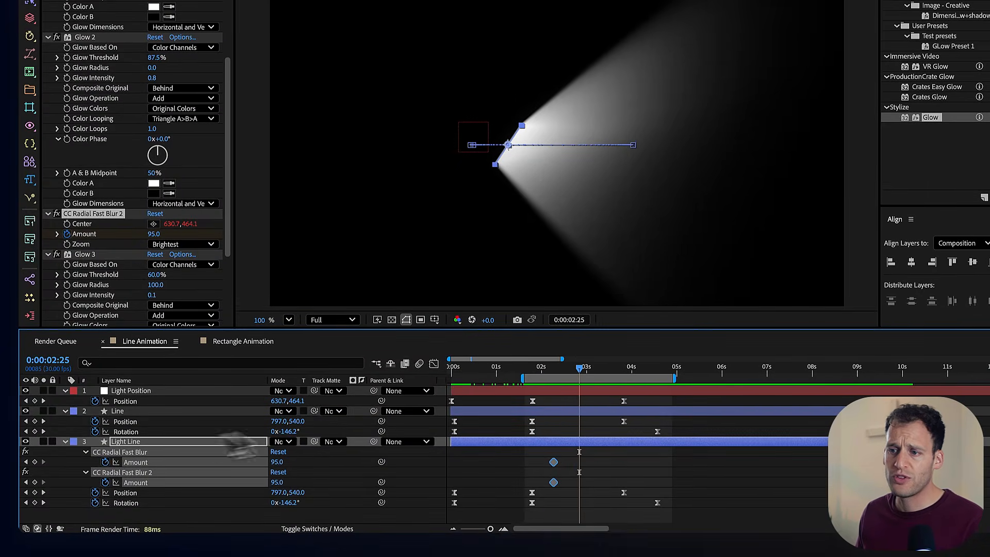
{"action": "left_click", "coordinate": [35, 462]}
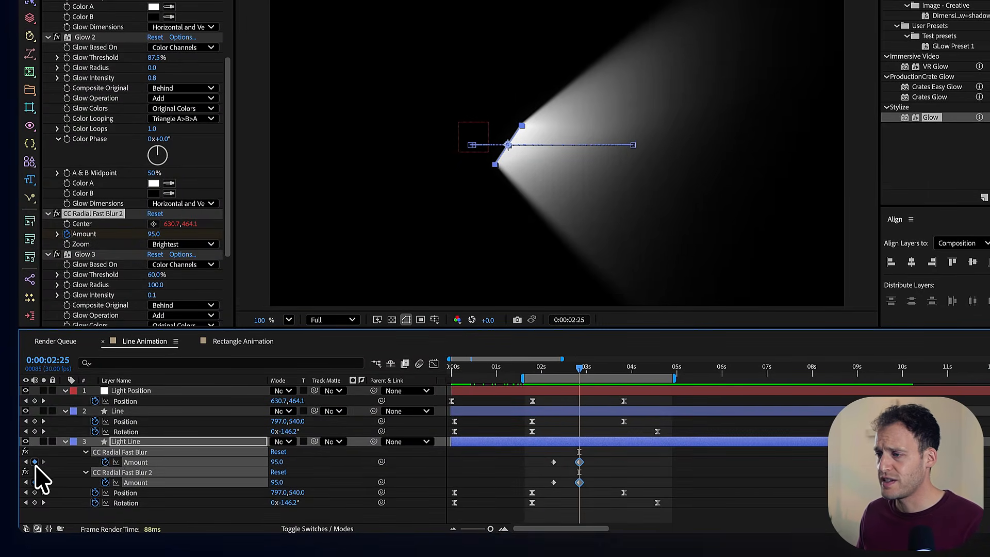
Step: Set the Amount of both CC Radial Fast Blur effects to 0 at 0:00:02:16
{"action": "left_click_drag", "start_coordinate": [579, 367], "coordinate": [575, 367]}
{"action": "key", "text": "Page_Up"}
{"action": "key", "text": "Page_Up"}
{"action": "key", "text": "Page_Up"}
{"action": "key", "text": "Page_Up"}
{"action": "key", "text": "Page_Up"}
{"action": "key", "text": "Page_Up"}
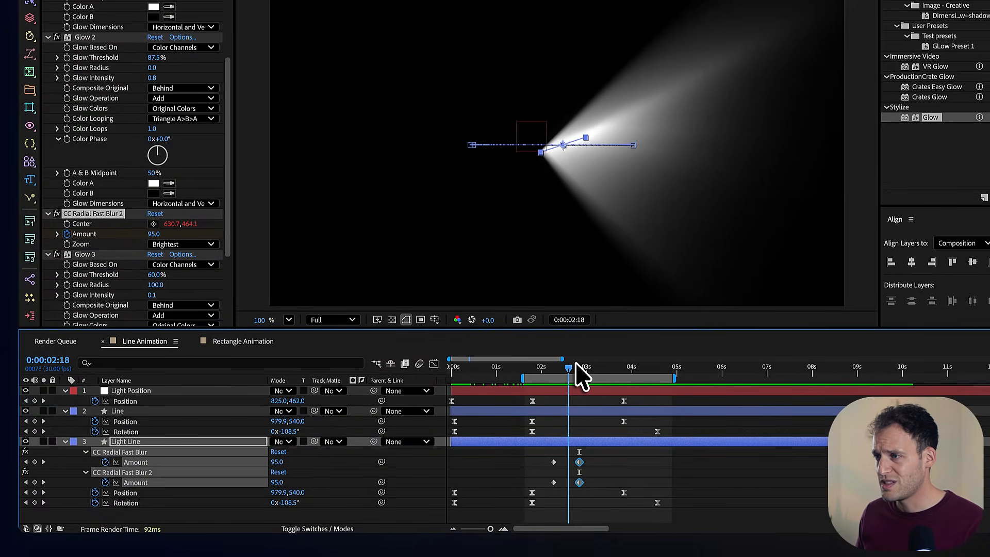
{"action": "left_click", "coordinate": [276, 468]}
{"action": "left_click", "coordinate": [276, 462]}
{"action": "type", "text": "0"}
{"action": "key", "text": "Return"}
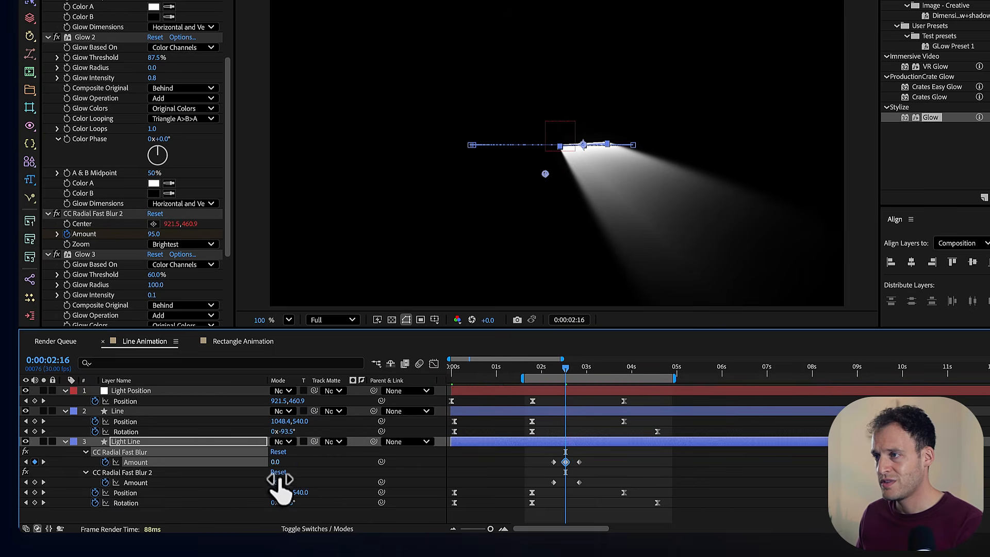
{"action": "left_click", "coordinate": [277, 482]}
{"action": "type", "text": "0"}
{"action": "key", "text": "Return"}
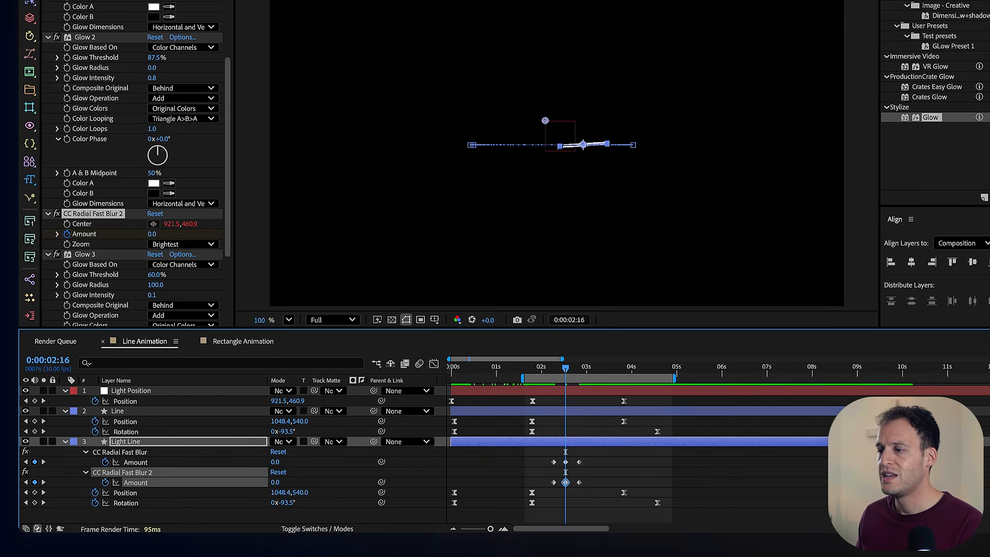
Step: Apply Easy Ease to all Amount keyframes of both CC Radial Fast Blur effects
{"action": "left_click_drag", "start_coordinate": [566, 368], "coordinate": [583, 385]}
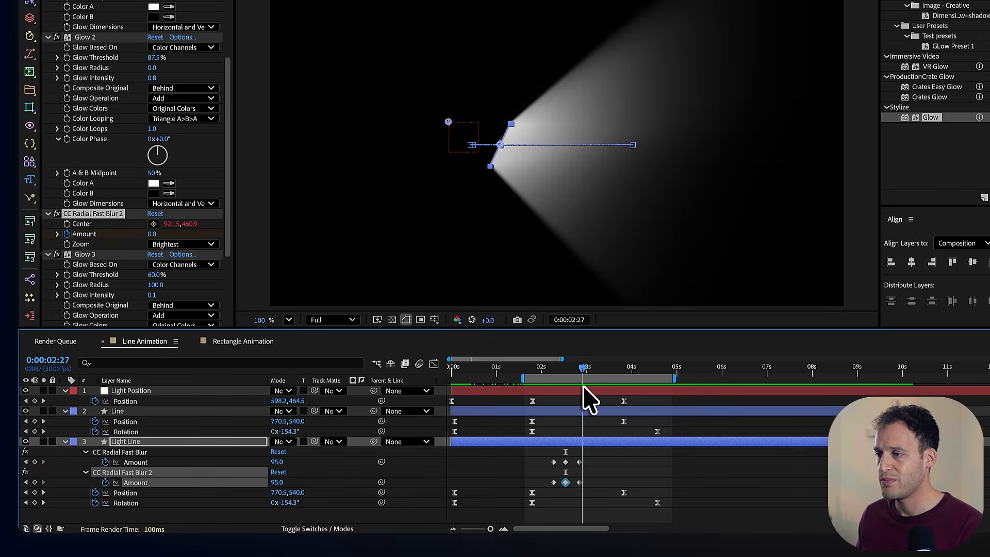
{"action": "left_click_drag", "start_coordinate": [544, 450], "coordinate": [591, 490]}
{"action": "key", "text": "F9"}
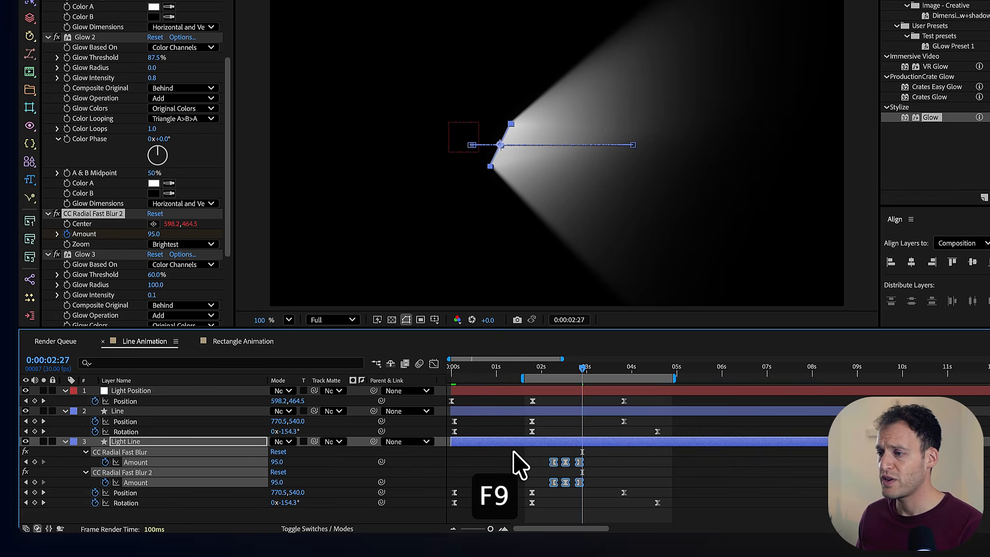
Step: In the speed graph, lengthen the outgoing ease of the first Amount keyframes of both CC Radial Fast Blur effects
{"action": "left_click", "coordinate": [433, 364]}
{"action": "left_click_drag", "start_coordinate": [556, 448], "coordinate": [556, 447]}
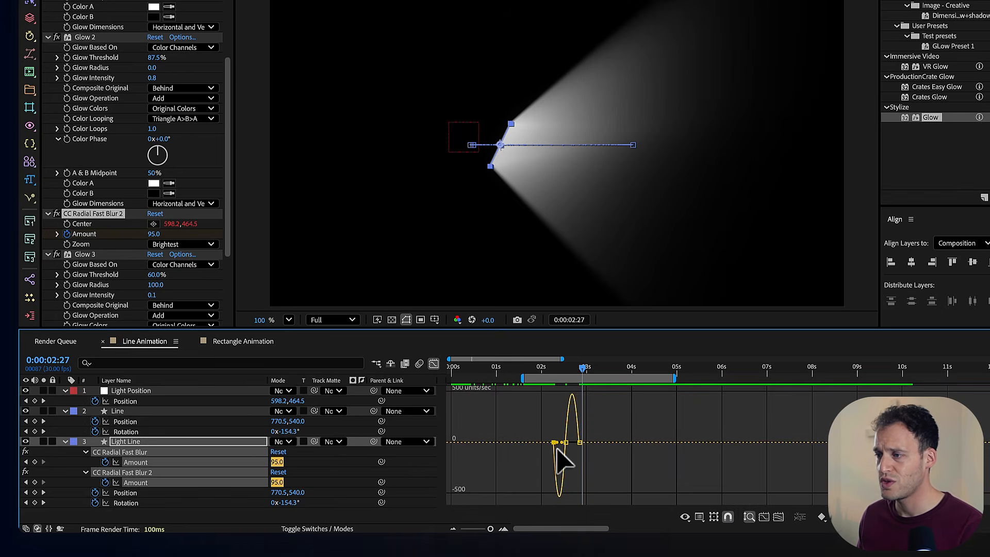
{"action": "left_click", "coordinate": [503, 529]}
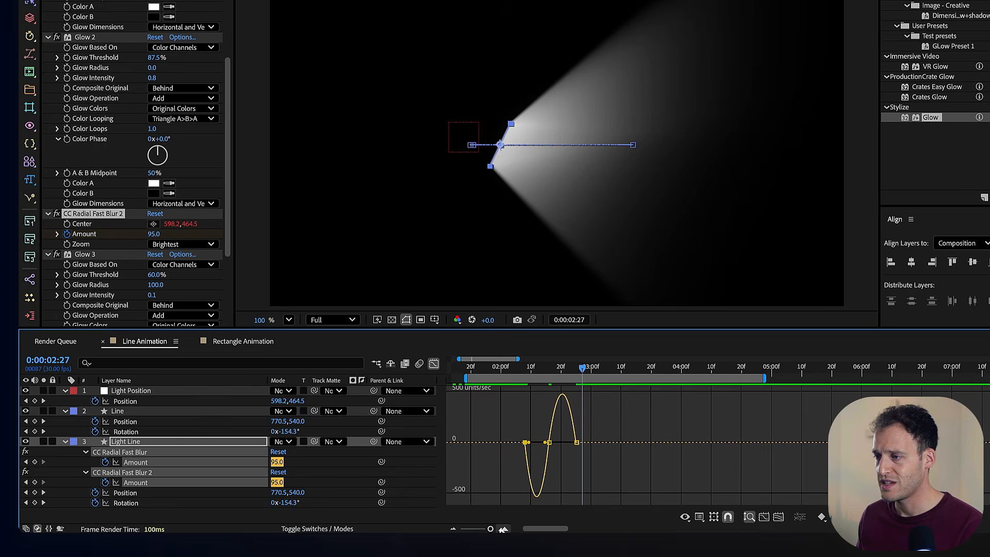
{"action": "left_click", "coordinate": [503, 529]}
{"action": "left_click_drag", "start_coordinate": [484, 455], "coordinate": [458, 429]}
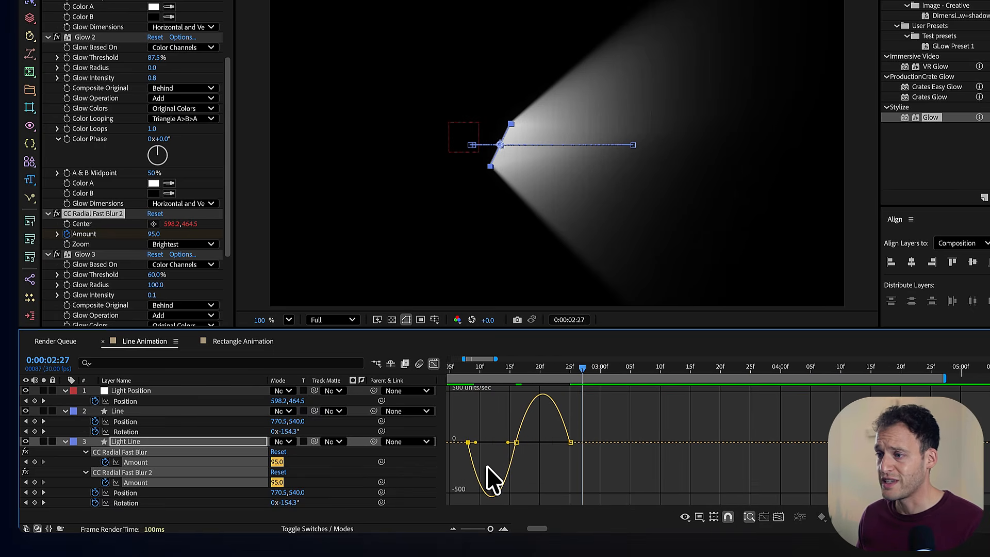
{"action": "left_click_drag", "start_coordinate": [475, 443], "coordinate": [500, 447]}
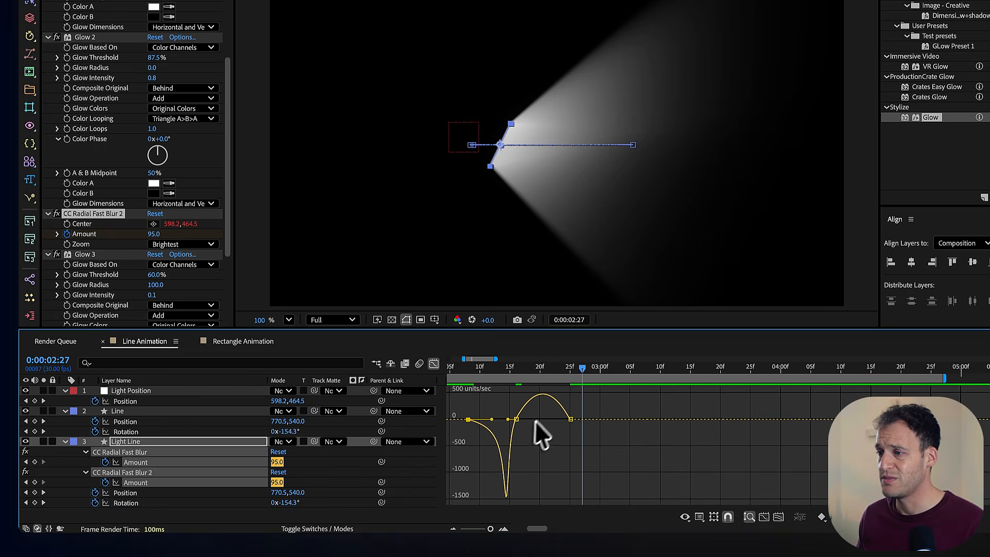
Step: Lengthen the easing into the last Amount keyframes and around the middle ones, and move the last pair to 0:00:02:22
{"action": "left_click", "coordinate": [569, 418]}
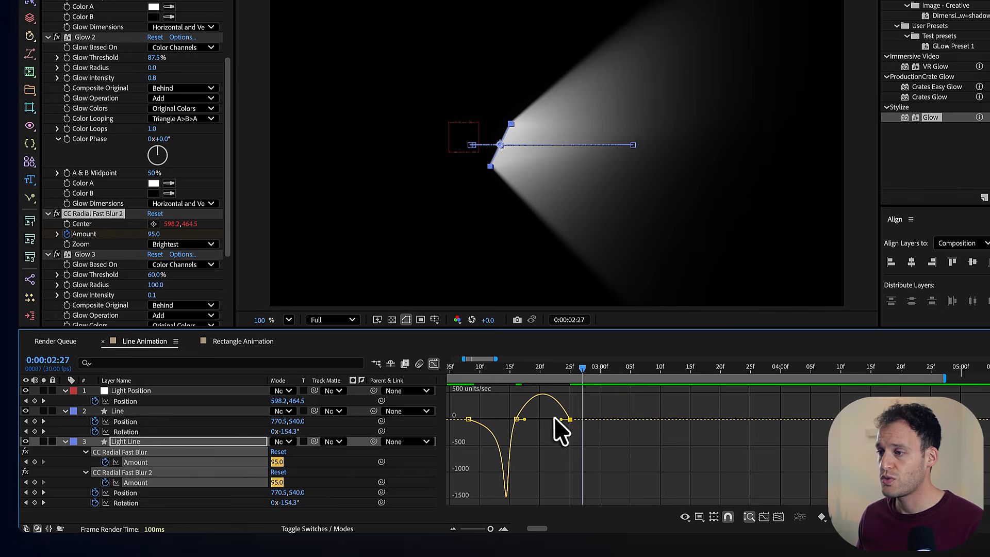
{"action": "left_click_drag", "start_coordinate": [555, 418], "coordinate": [537, 425]}
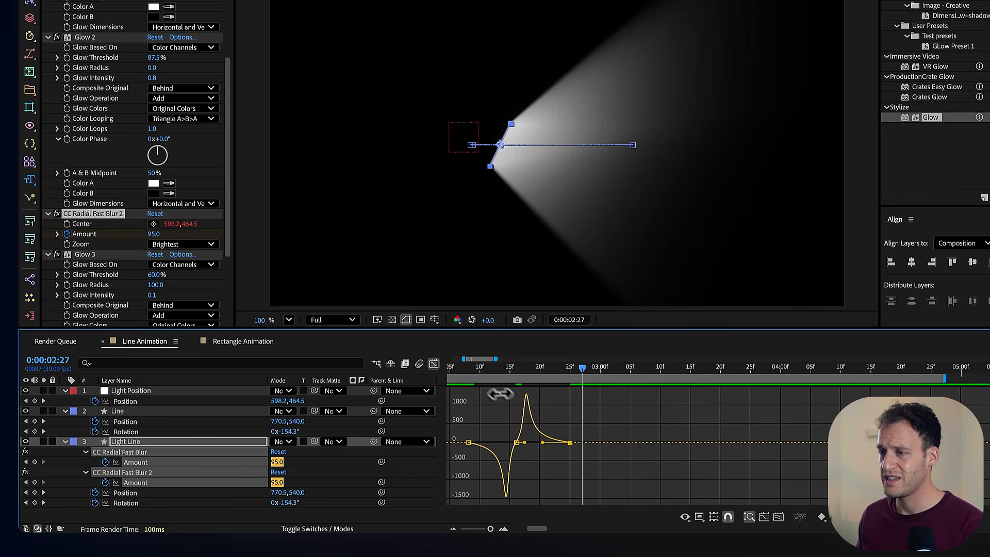
{"action": "left_click_drag", "start_coordinate": [467, 372], "coordinate": [560, 410]}
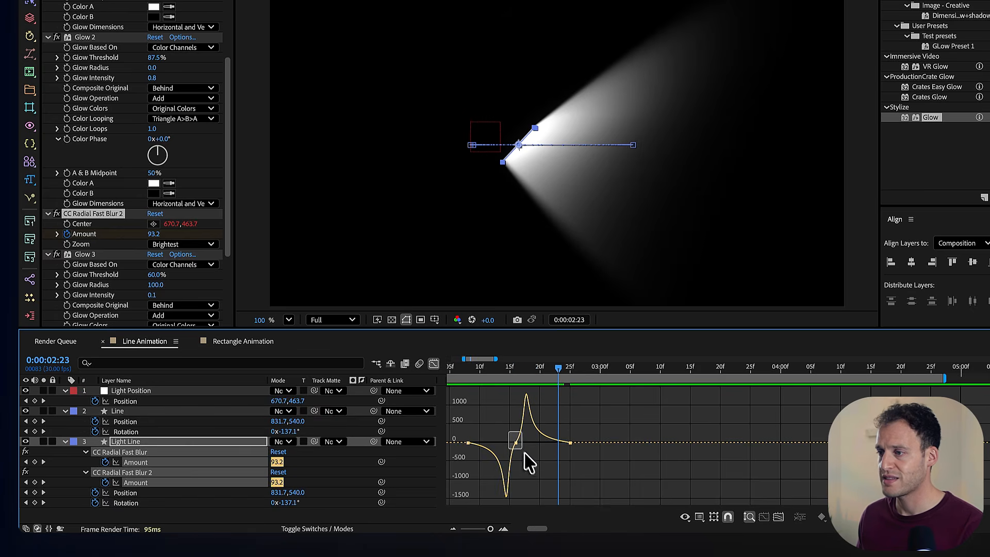
{"action": "mouse_move", "coordinate": [515, 443]}
{"action": "left_mouse_down"}
{"action": "mouse_move", "coordinate": [503, 441]}
{"action": "mouse_move", "coordinate": [516, 447]}
{"action": "mouse_move", "coordinate": [524, 437]}
{"action": "left_mouse_up"}
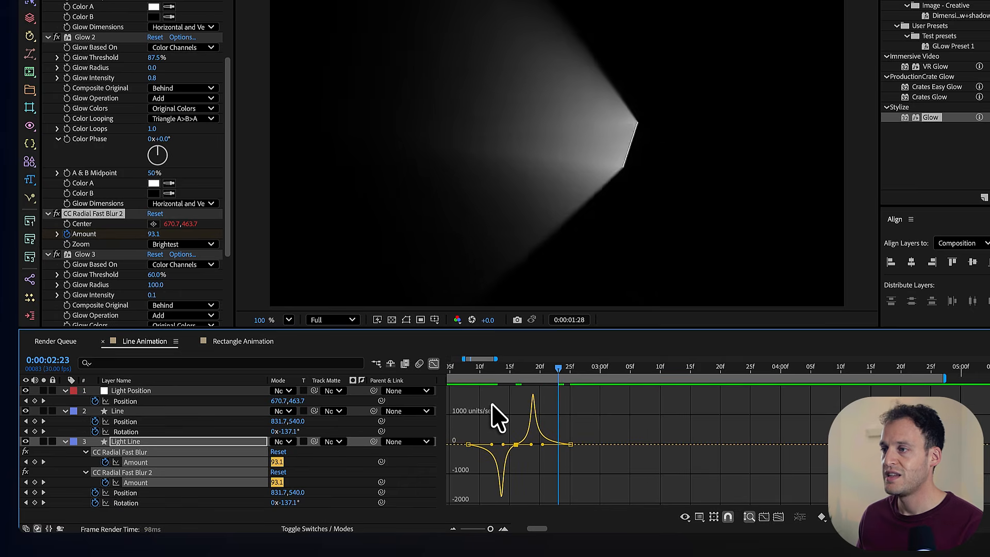
{"action": "key", "text": "shift+F3"}
Step: Add Opacity keyframes of 100% to the Light Line layer at 0:00:02:08 and 0:00:02:22
{"action": "left_click_drag", "start_coordinate": [504, 375], "coordinate": [467, 378]}
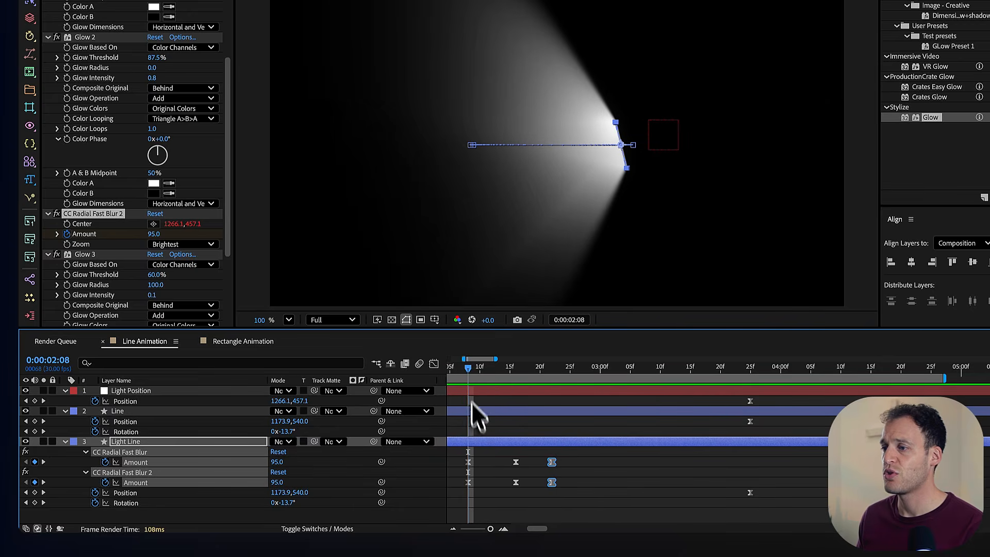
{"action": "left_click", "coordinate": [479, 441]}
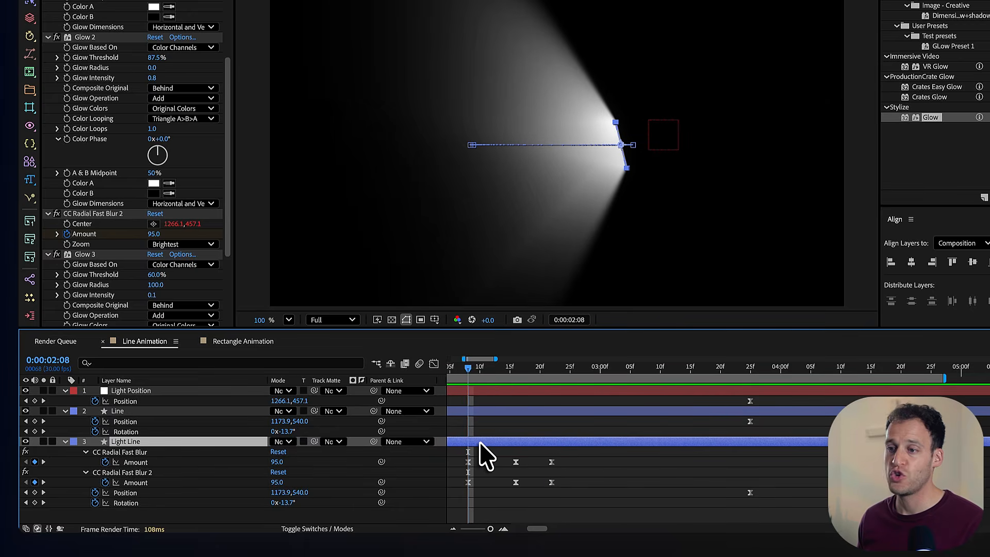
{"action": "key", "text": "t"}
{"action": "left_click", "coordinate": [95, 452]}
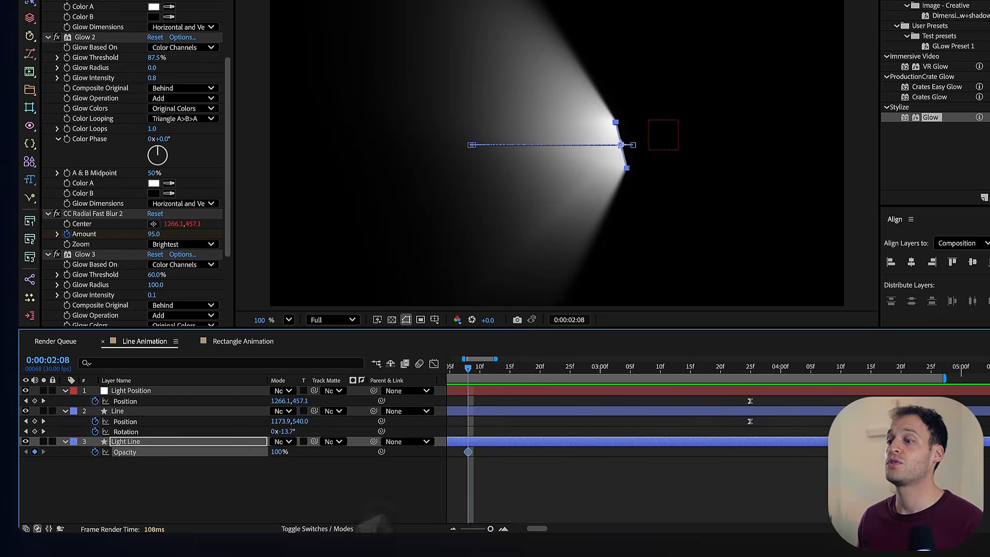
{"action": "key", "text": "u"}
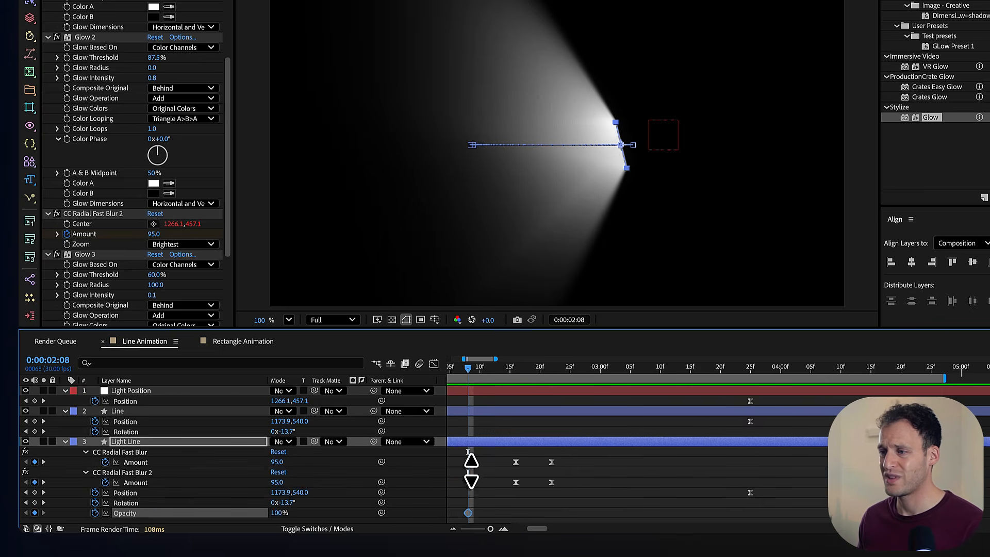
{"action": "left_click_drag", "start_coordinate": [494, 369], "coordinate": [553, 377]}
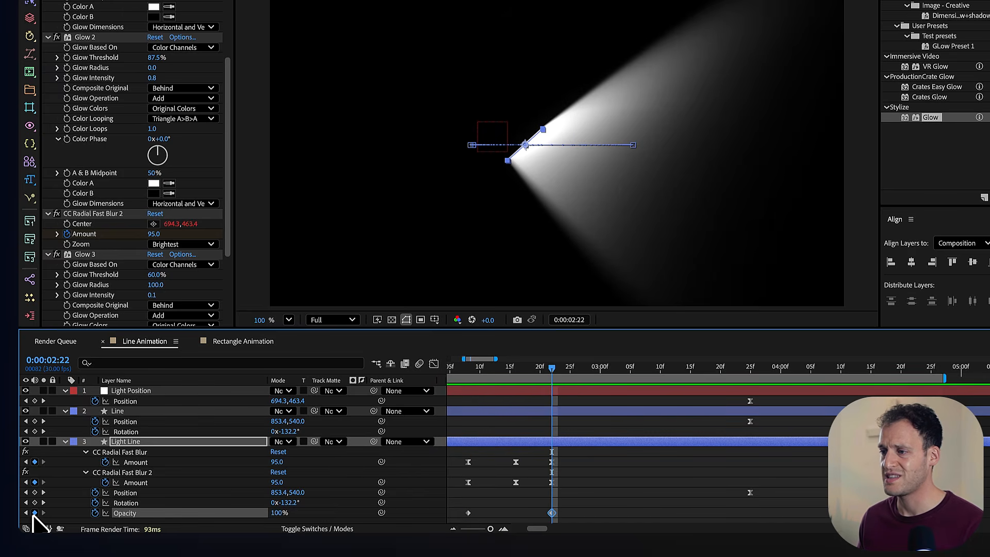
Step: Set the Light Line layer's Opacity to 0% at 0:00:02:16 and preview the animation
{"action": "mouse_move", "coordinate": [515, 368]}
{"action": "left_mouse_down"}
{"action": "mouse_move", "coordinate": [471, 381]}
{"action": "mouse_move", "coordinate": [552, 391]}
{"action": "mouse_move", "coordinate": [514, 384]}
{"action": "left_mouse_up"}
{"action": "left_click", "coordinate": [279, 513]}
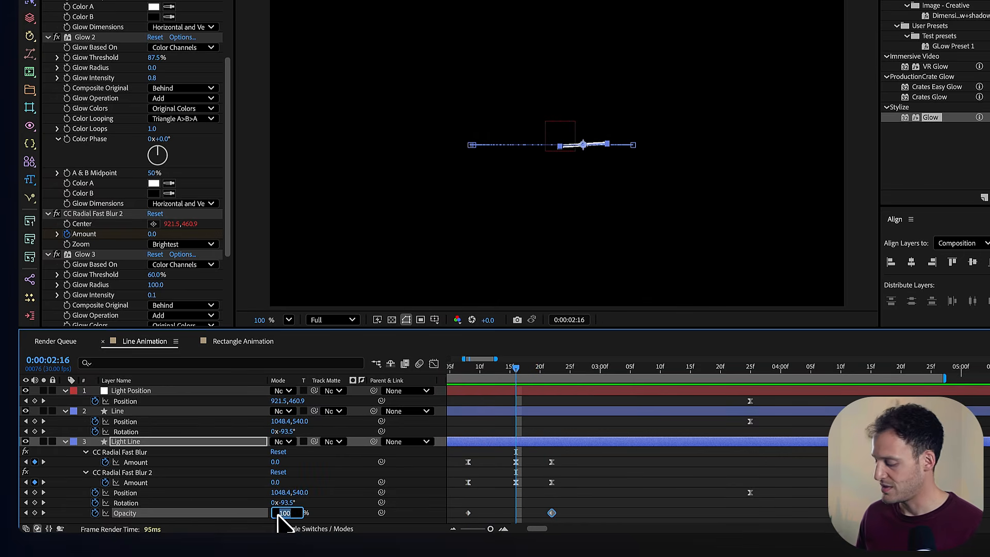
{"action": "type", "text": "0"}
{"action": "key", "text": "Return"}
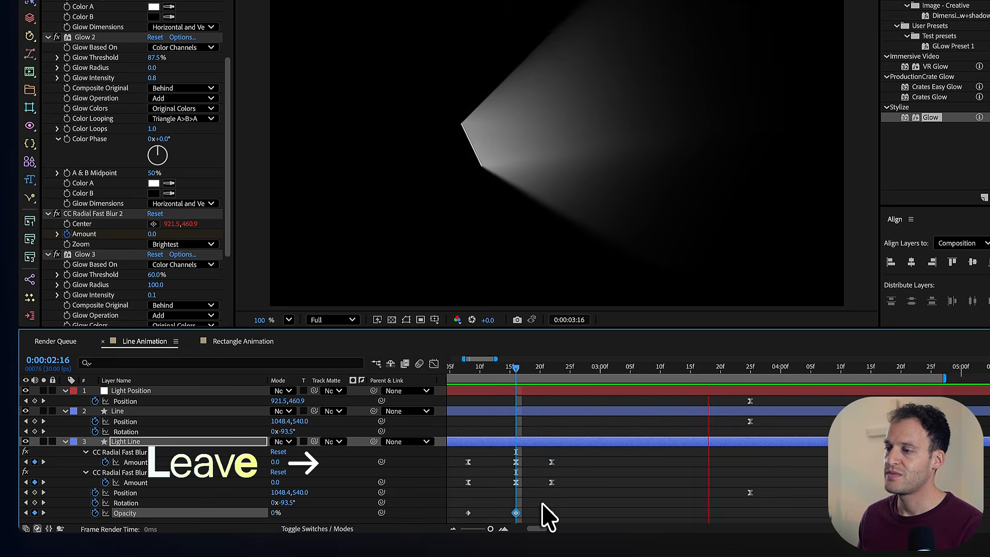
{"action": "left_click", "coordinate": [552, 512]}
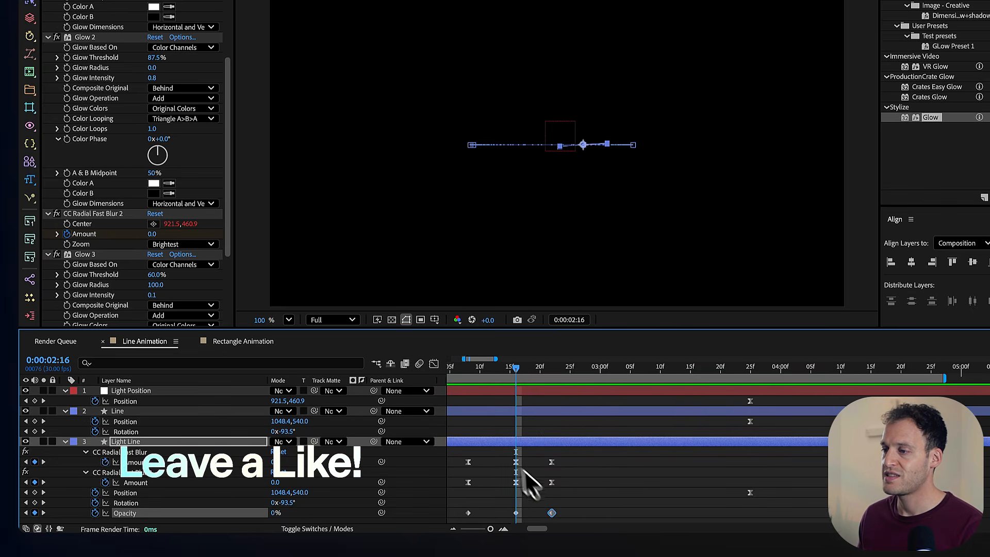
{"action": "key", "text": "space"}
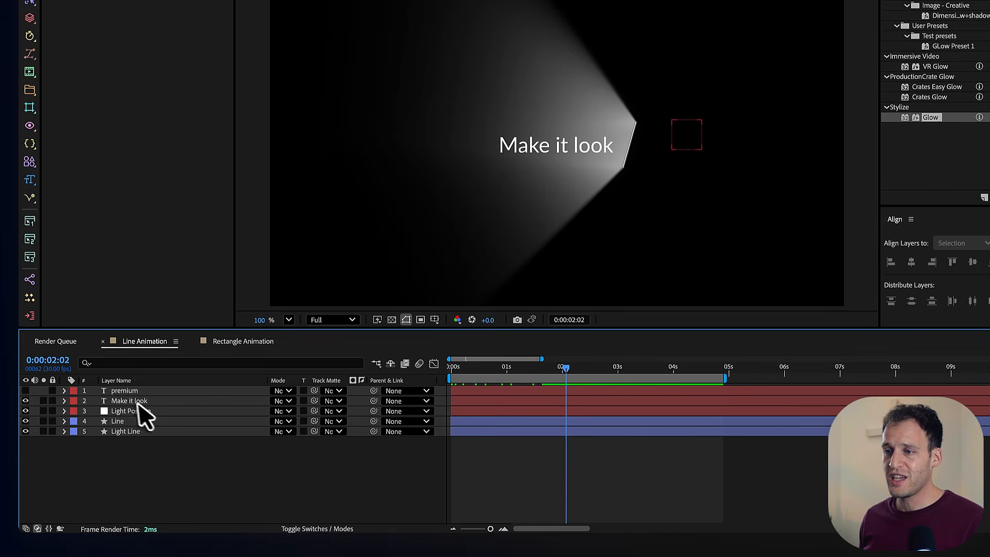
Step: Briefly show the premium text layer to check it against Make it look, go to 0:00:01:24, and hide it again
{"action": "left_click", "coordinate": [133, 400]}
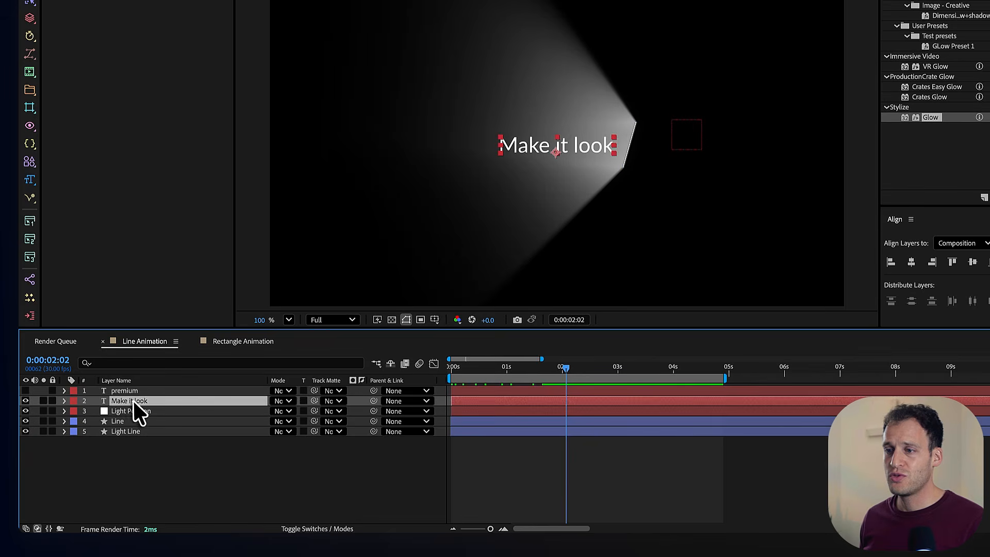
{"action": "left_click", "coordinate": [126, 390]}
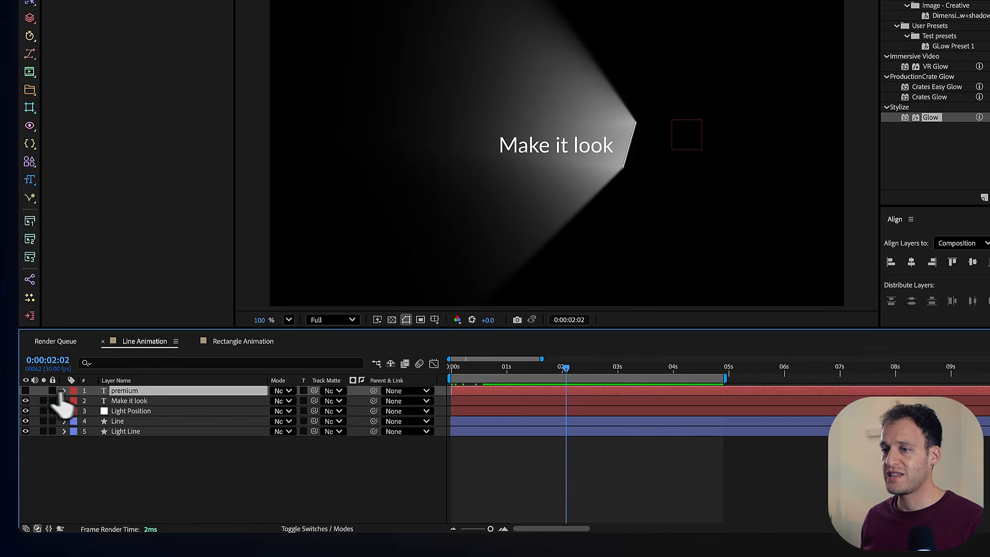
{"action": "left_click", "coordinate": [25, 391]}
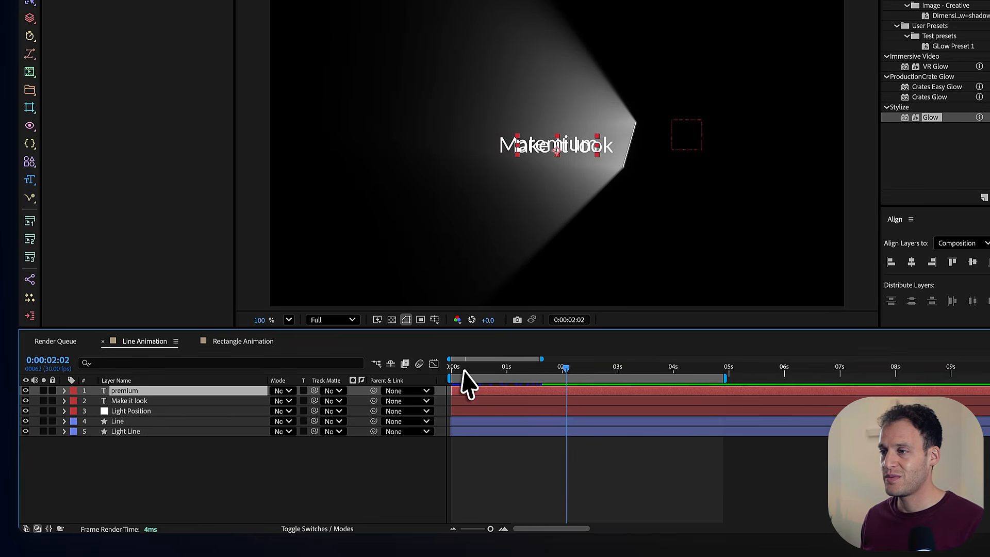
{"action": "left_click", "coordinate": [448, 374]}
{"action": "left_click_drag", "start_coordinate": [451, 374], "coordinate": [550, 381]}
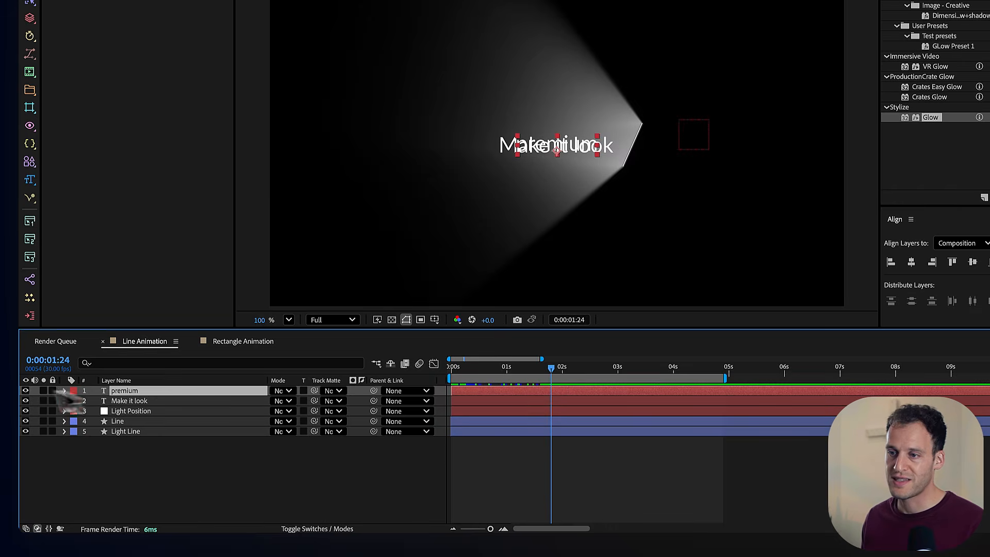
{"action": "left_click", "coordinate": [26, 390]}
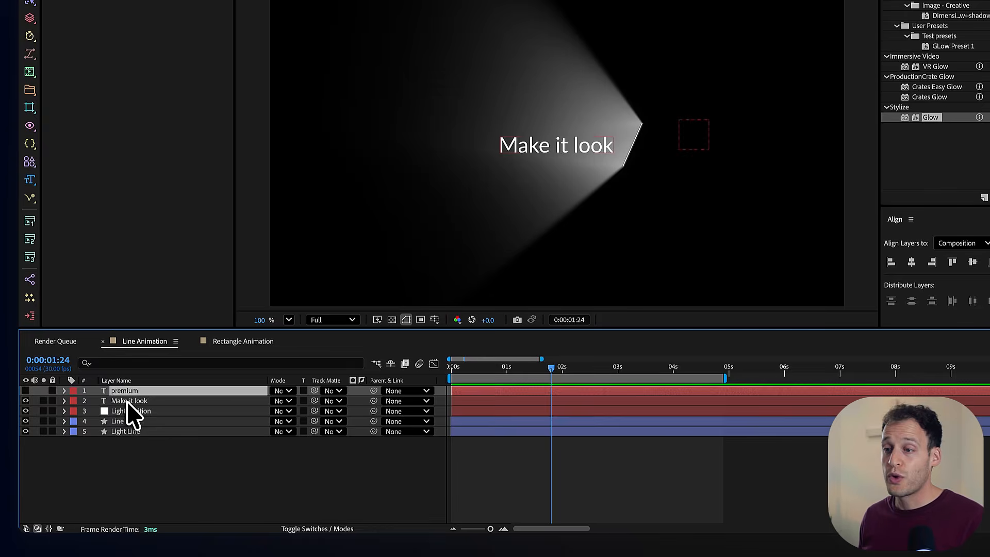
Step: Use Light Line as the track matte for the Make it look layer and turn Light Line's visibility back on
{"action": "left_click", "coordinate": [129, 402]}
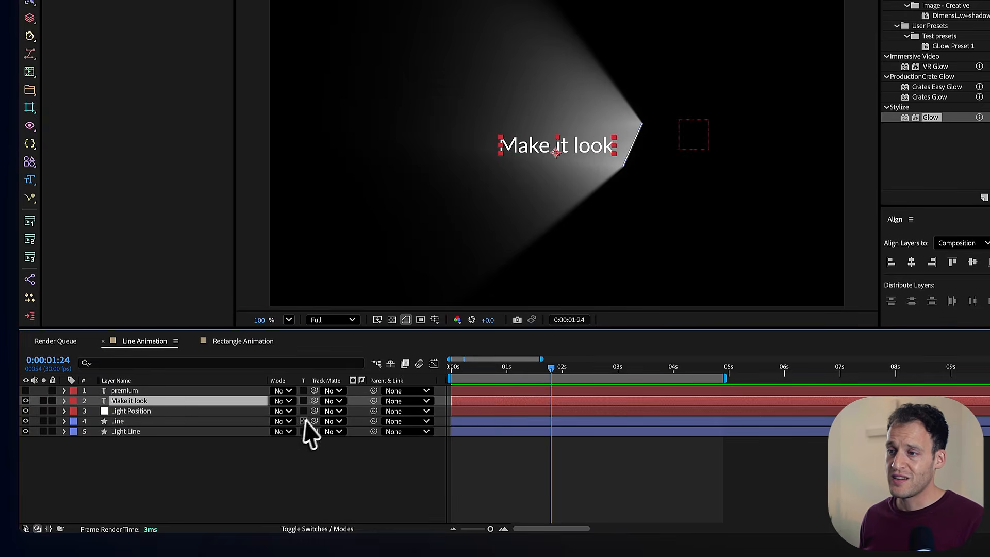
{"action": "left_click_drag", "start_coordinate": [312, 401], "coordinate": [163, 431]}
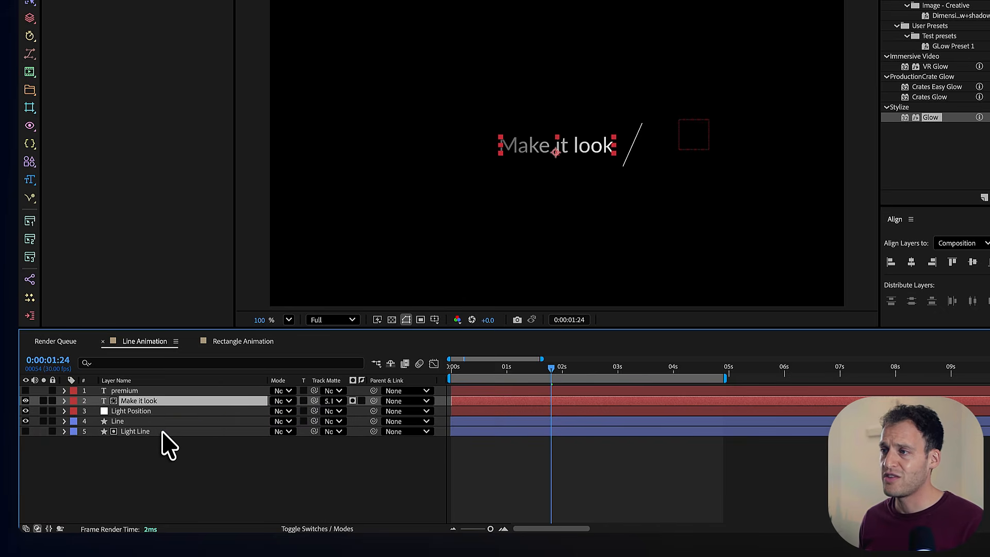
{"action": "left_click", "coordinate": [26, 431]}
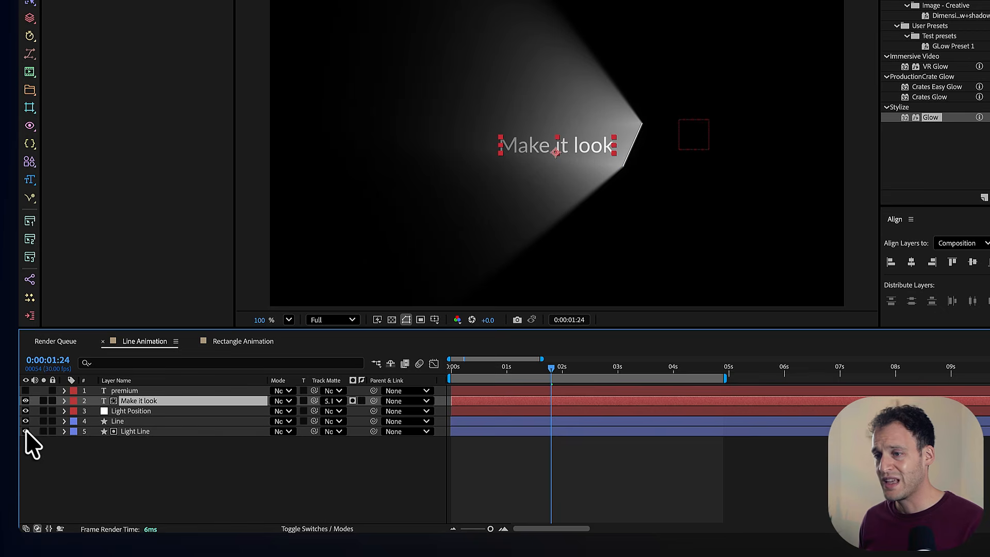
{"action": "left_click", "coordinate": [149, 468]}
Step: Preview the light revealing the Make it look text, starting from 0:00:01:08
{"action": "left_click_drag", "start_coordinate": [544, 368], "coordinate": [522, 377]}
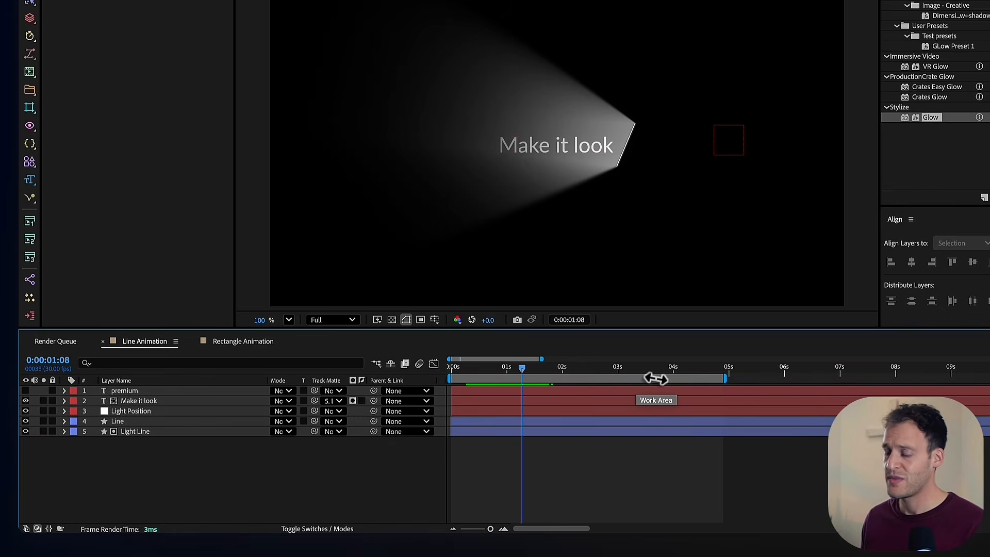
{"action": "key", "text": "space"}
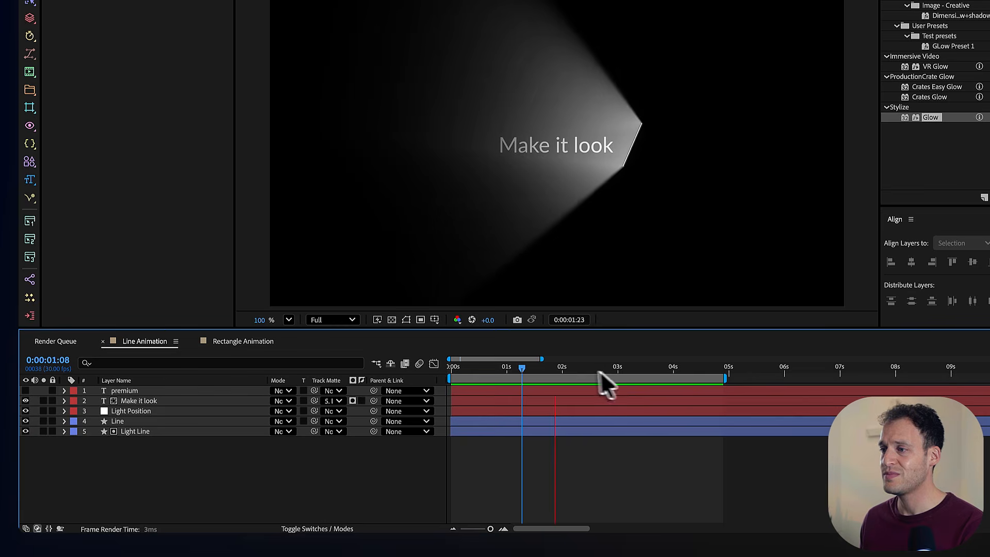
{"action": "key", "text": "space"}
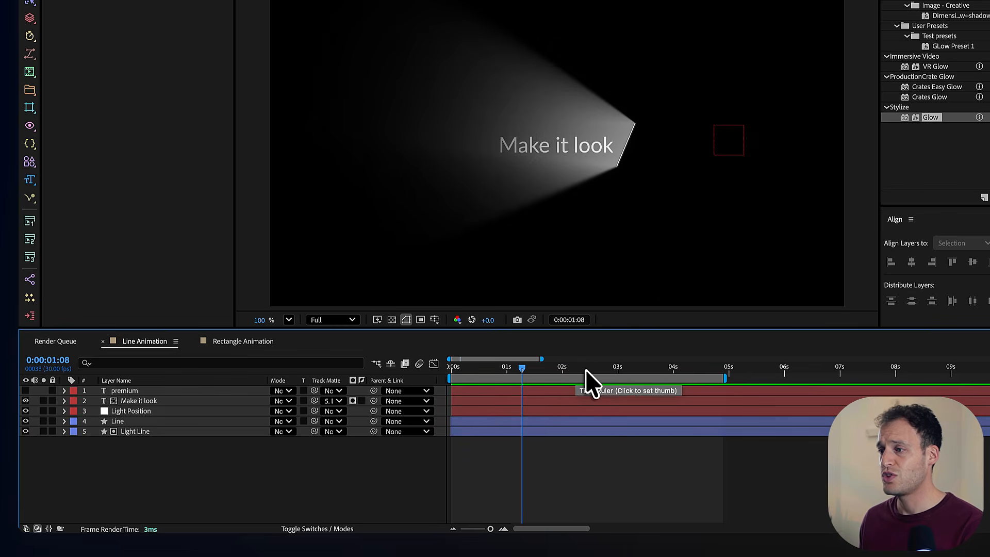
Step: Show the premium text layer and set Light Line as its track matte
{"action": "left_click", "coordinate": [25, 390]}
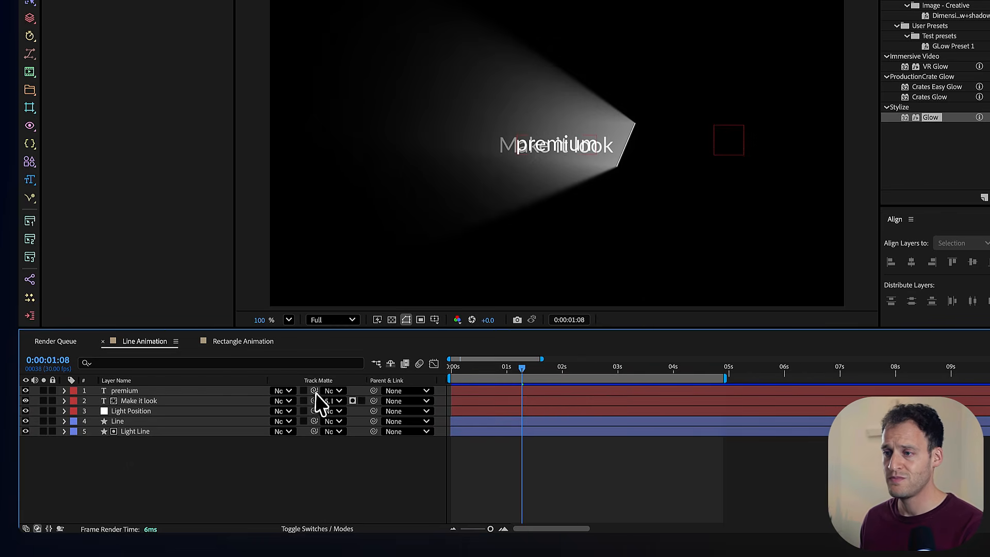
{"action": "left_click_drag", "start_coordinate": [314, 390], "coordinate": [137, 432]}
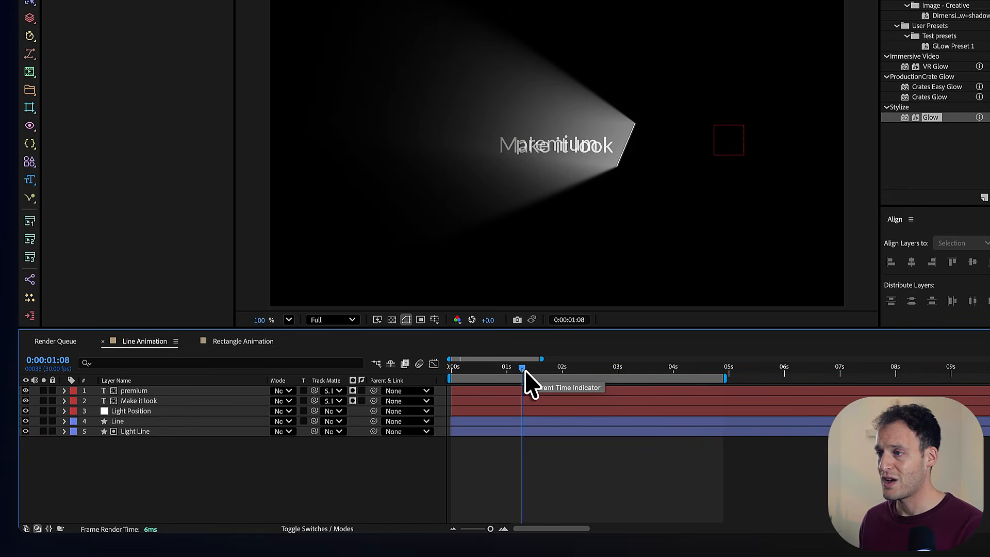
Step: Split the premium and Make it look text layers at 0:00:02:16
{"action": "left_click_drag", "start_coordinate": [525, 370], "coordinate": [595, 373]}
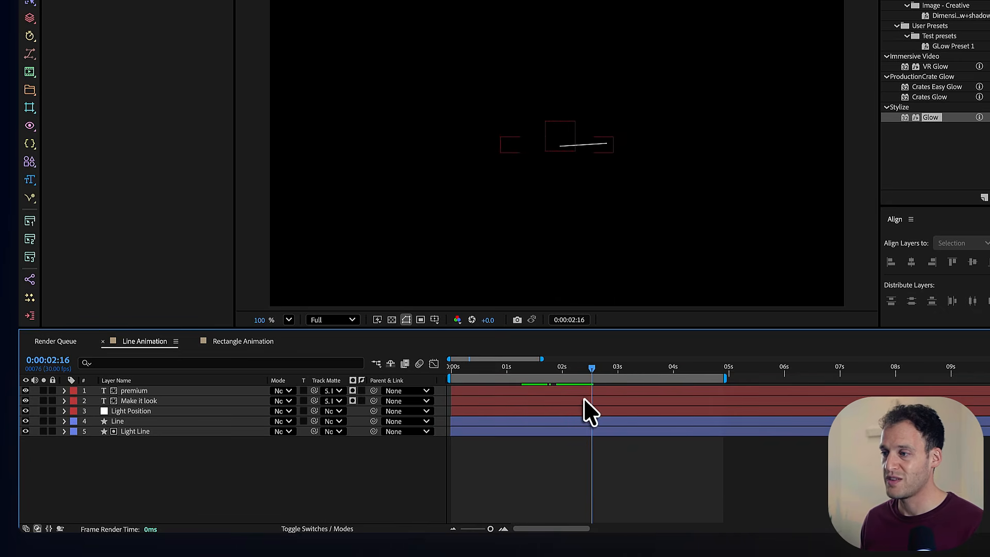
{"action": "left_click", "coordinate": [584, 400]}
{"action": "left_click", "coordinate": [580, 391], "text": "shift"}
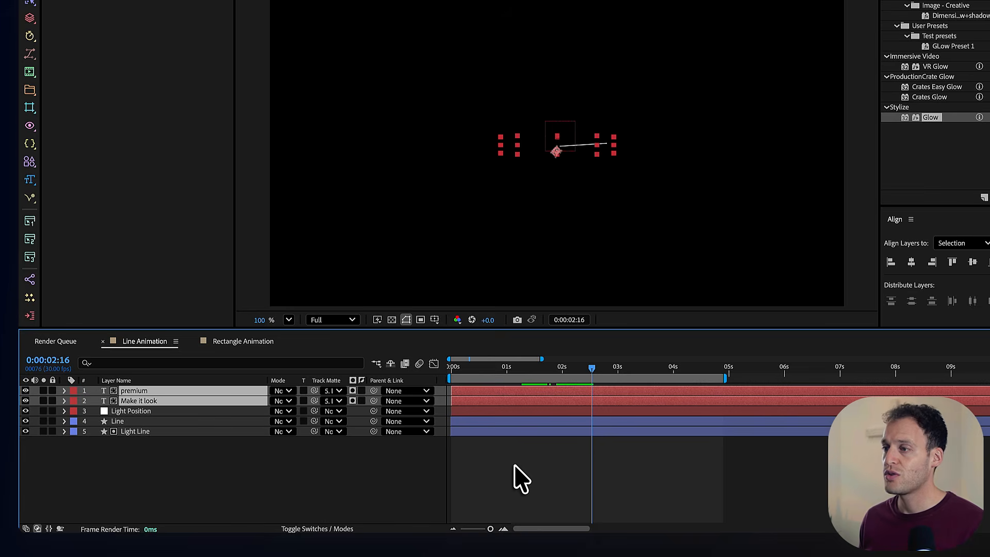
{"action": "key", "text": "shift+super+d"}
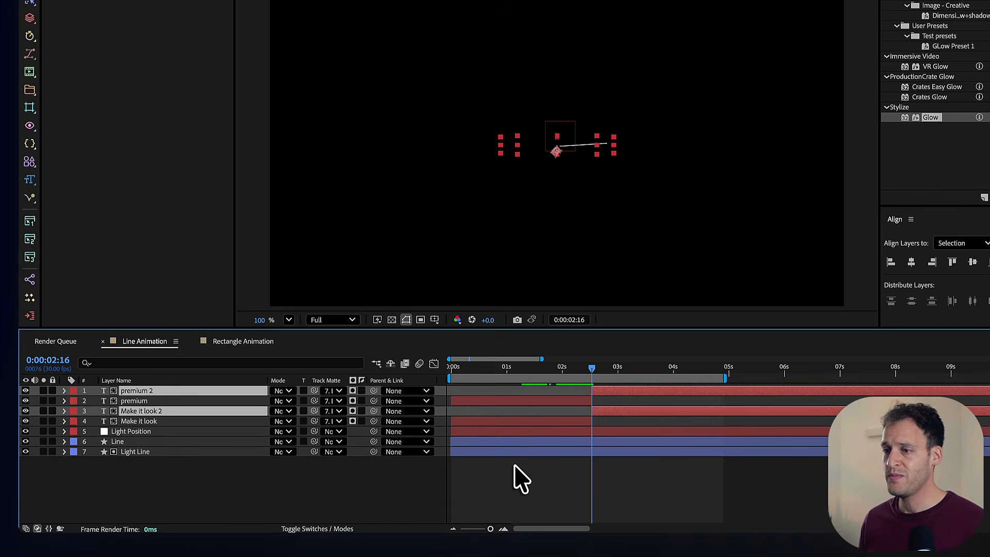
Step: Delete the part of the Make it look layer that starts at 0:00:02:16
{"action": "left_click", "coordinate": [604, 422]}
{"action": "left_click", "coordinate": [602, 412]}
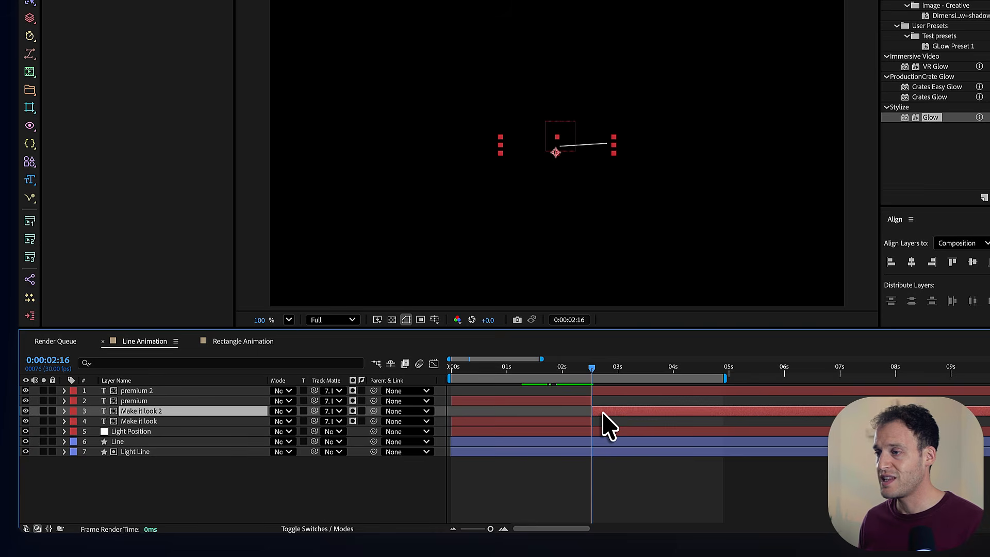
{"action": "key", "text": "Delete"}
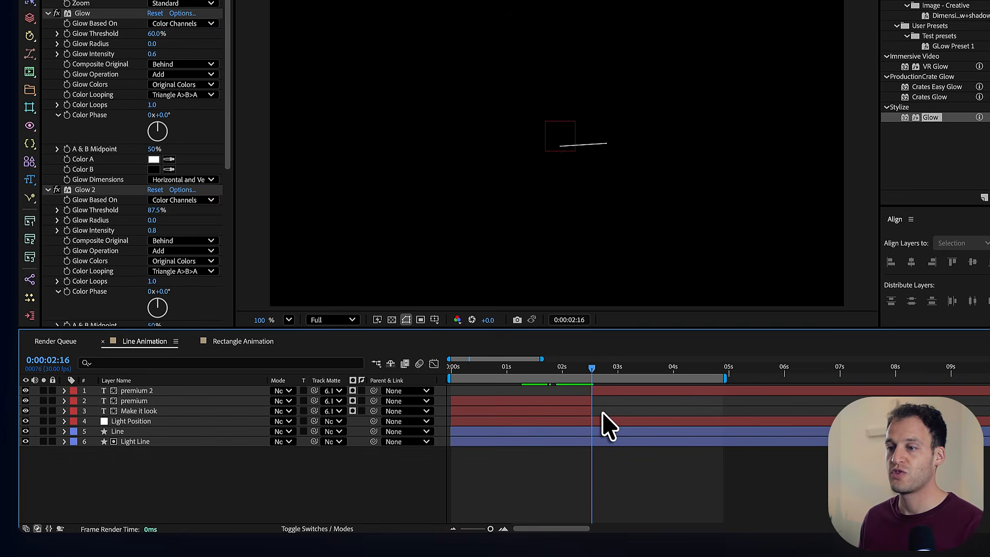
Step: Delete the part of the premium text layer that lies before 0:00:02:16
{"action": "left_click", "coordinate": [577, 401]}
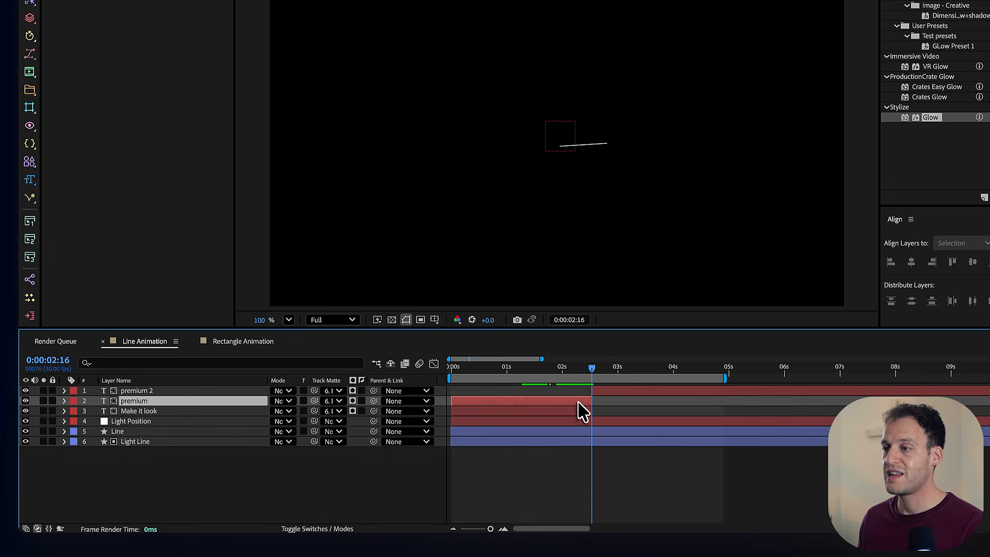
{"action": "key", "text": "Delete"}
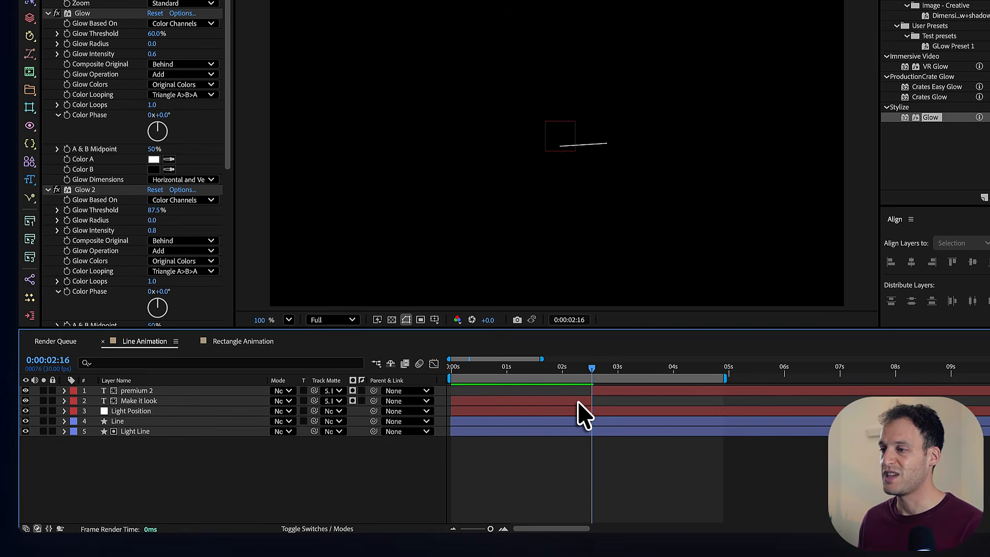
{"action": "left_click", "coordinate": [528, 401]}
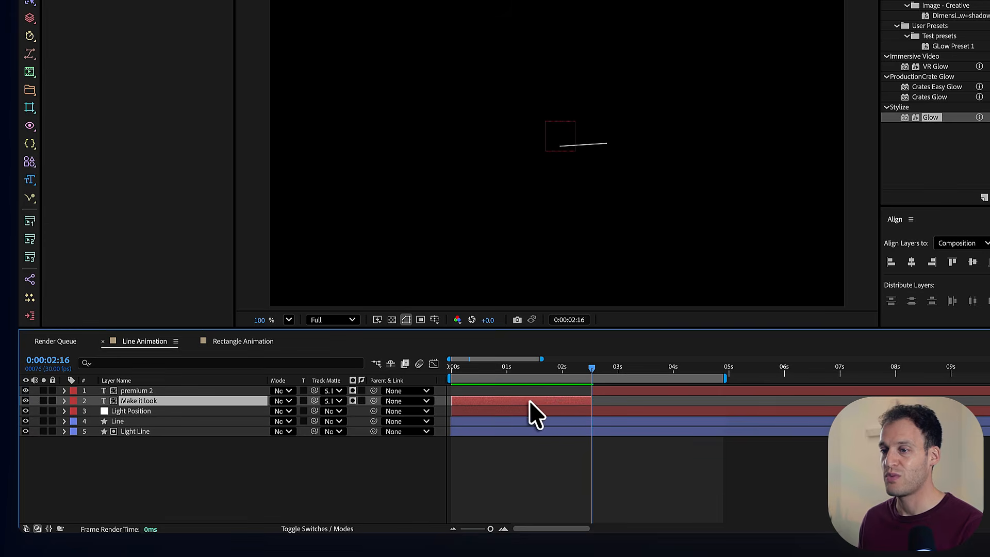
{"action": "left_click", "coordinate": [623, 391]}
Step: Preview the light revealing both texts and inspect the premium text at 0:00:03:17
{"action": "key", "text": "space"}
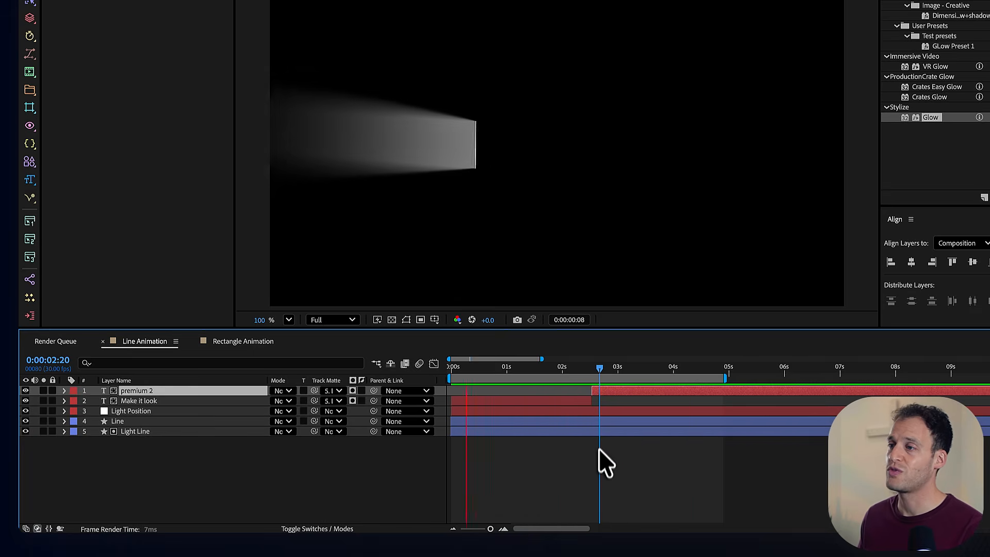
{"action": "key", "text": "space"}
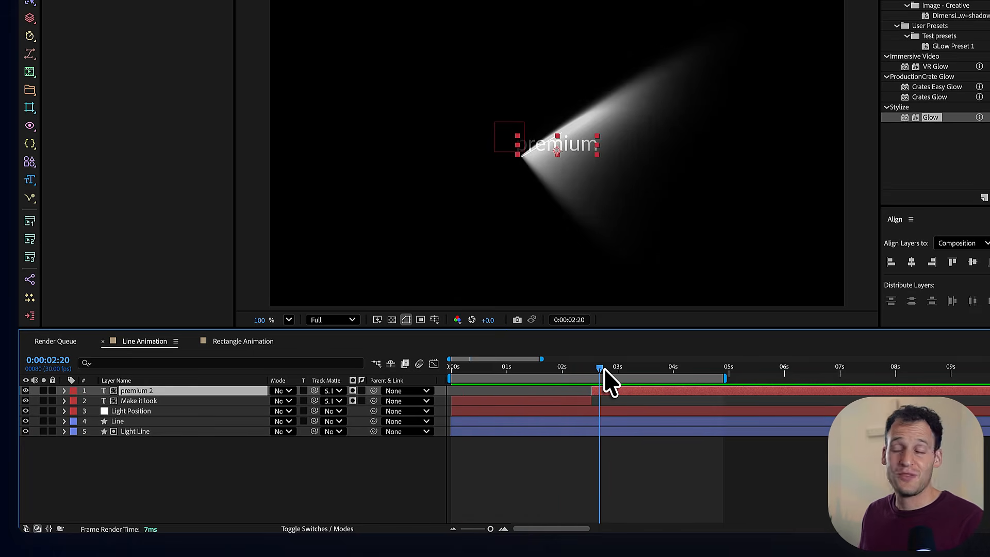
{"action": "left_click_drag", "start_coordinate": [605, 369], "coordinate": [649, 380]}
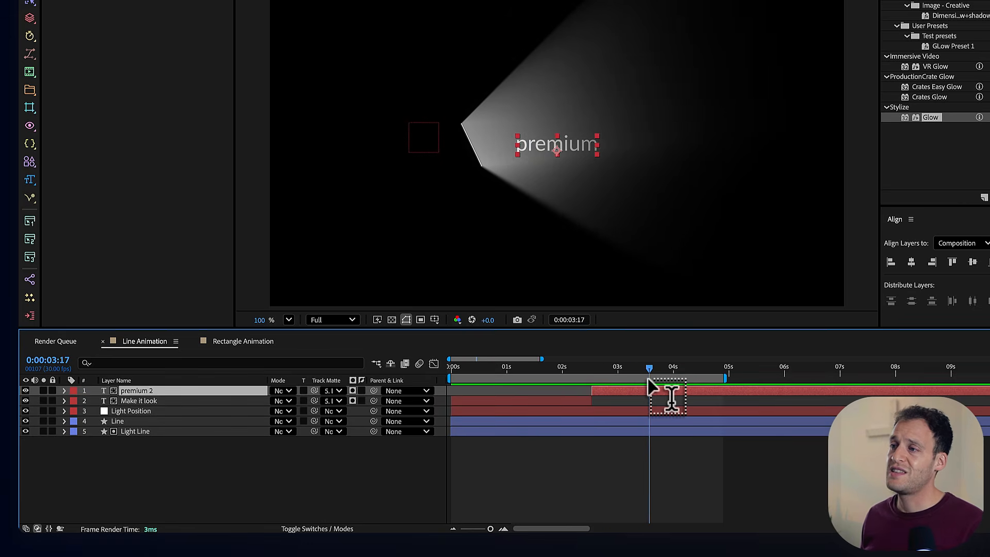
{"action": "left_click", "coordinate": [359, 464]}
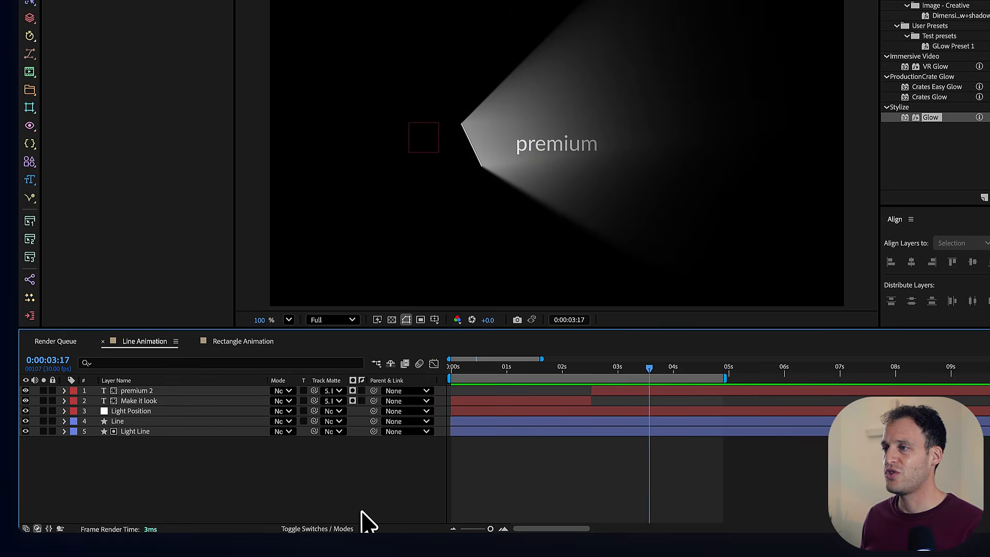
{"action": "key", "text": "space"}
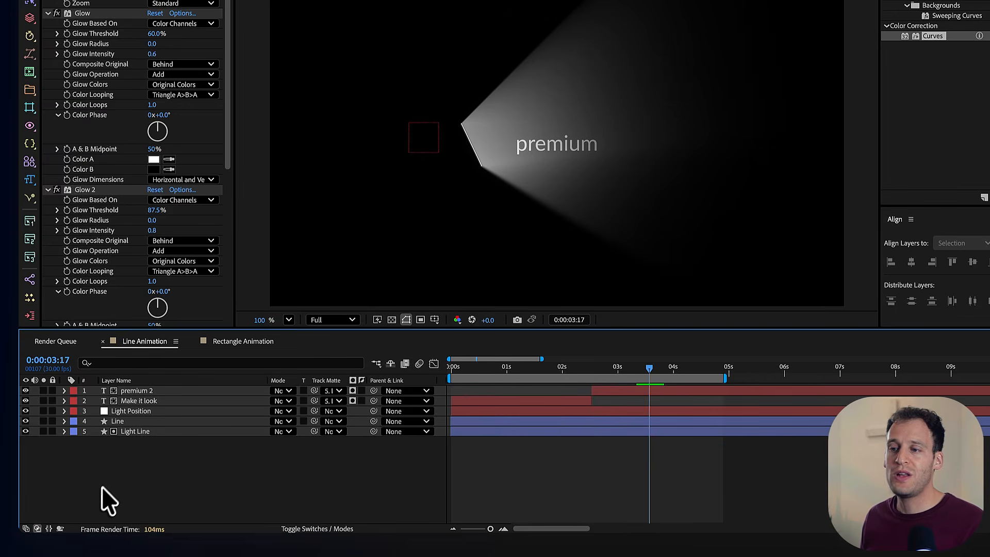
{"action": "left_click", "coordinate": [135, 432]}
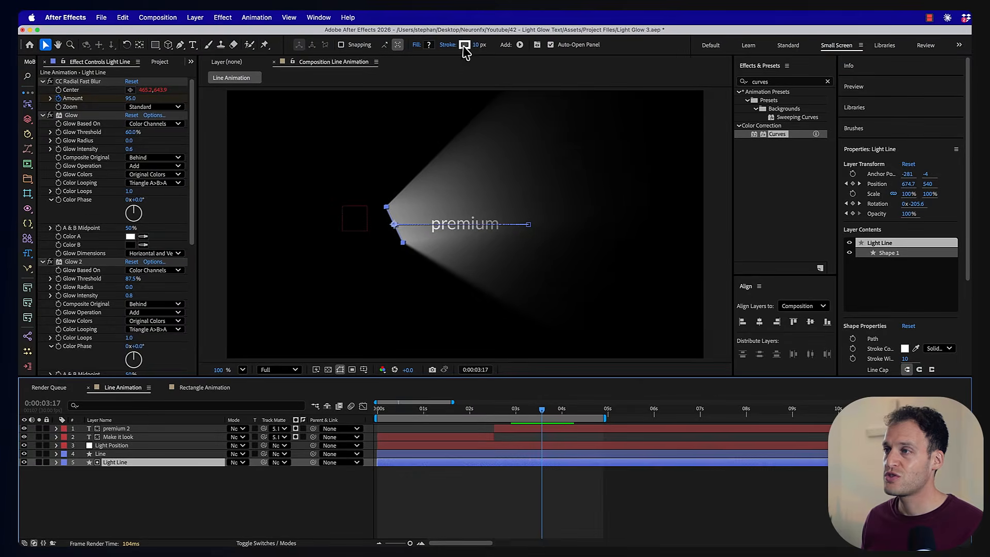
{"action": "left_click", "coordinate": [464, 46]}
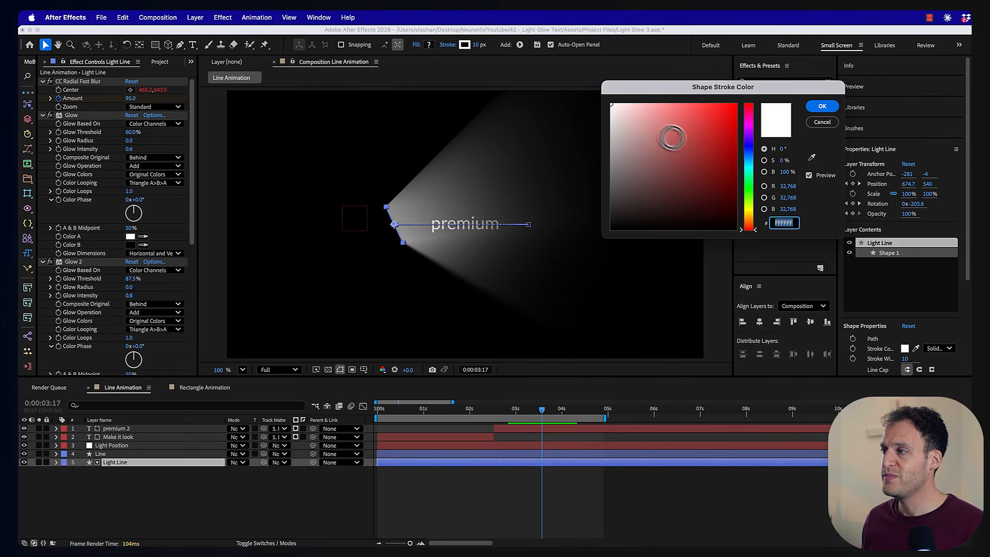
{"action": "mouse_move", "coordinate": [672, 138]}
{"action": "left_mouse_down"}
{"action": "mouse_move", "coordinate": [716, 132]}
{"action": "mouse_move", "coordinate": [688, 95]}
{"action": "left_mouse_up"}
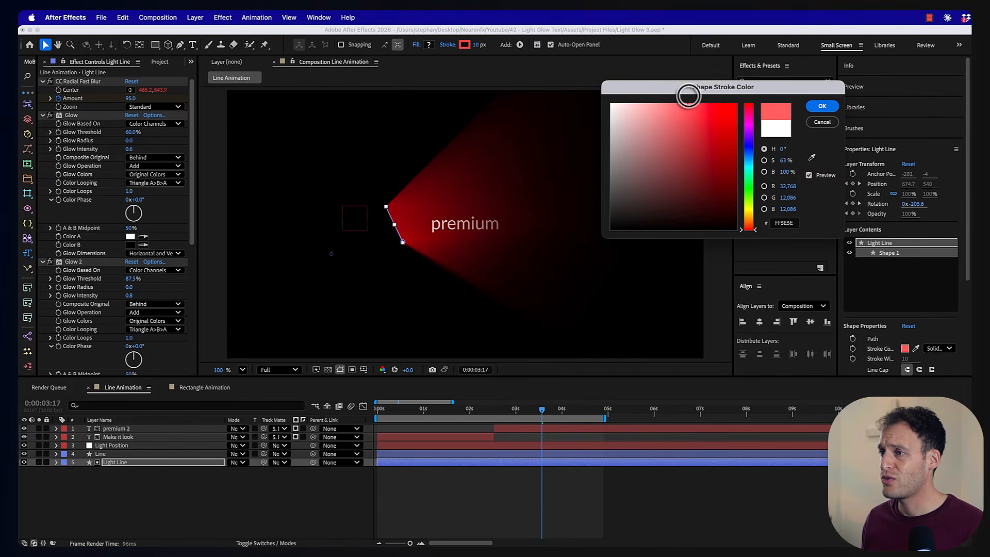
{"action": "mouse_move", "coordinate": [749, 162]}
{"action": "left_mouse_down"}
{"action": "mouse_move", "coordinate": [748, 186]}
{"action": "mouse_move", "coordinate": [749, 161]}
{"action": "left_mouse_up"}
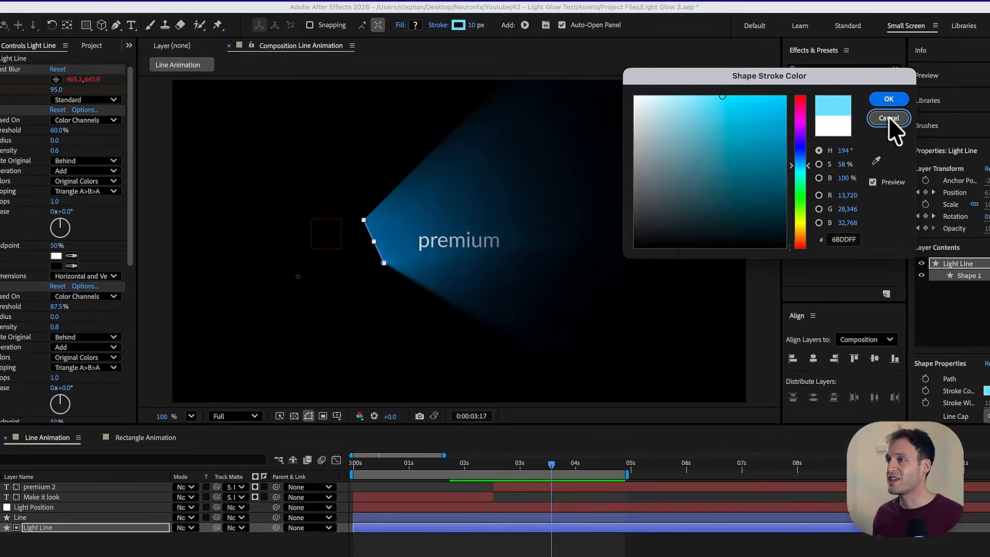
{"action": "left_click", "coordinate": [823, 122]}
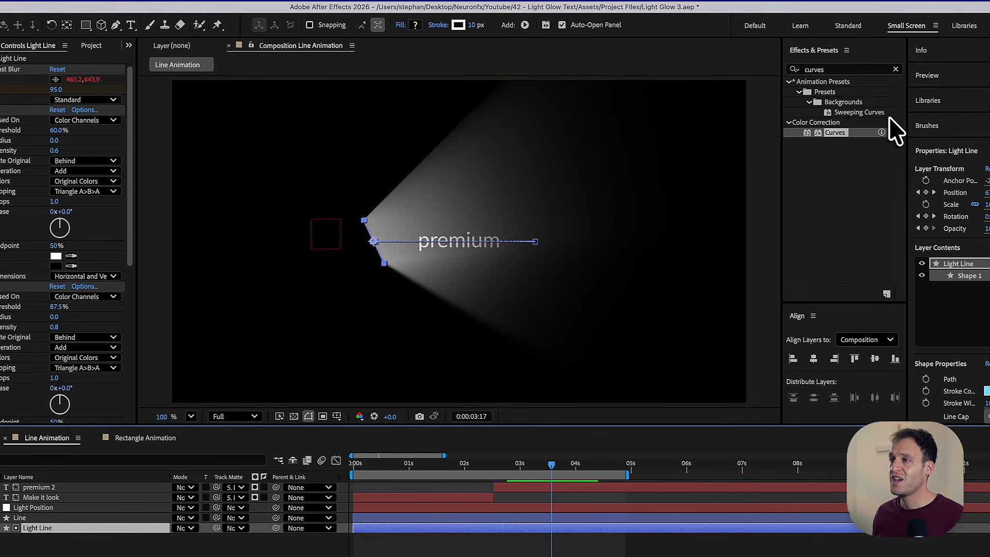
Step: Change the Light Line stroke to a linear gradient and place the gradient's end points on the two ends of the line
{"action": "left_click", "coordinate": [446, 26]}
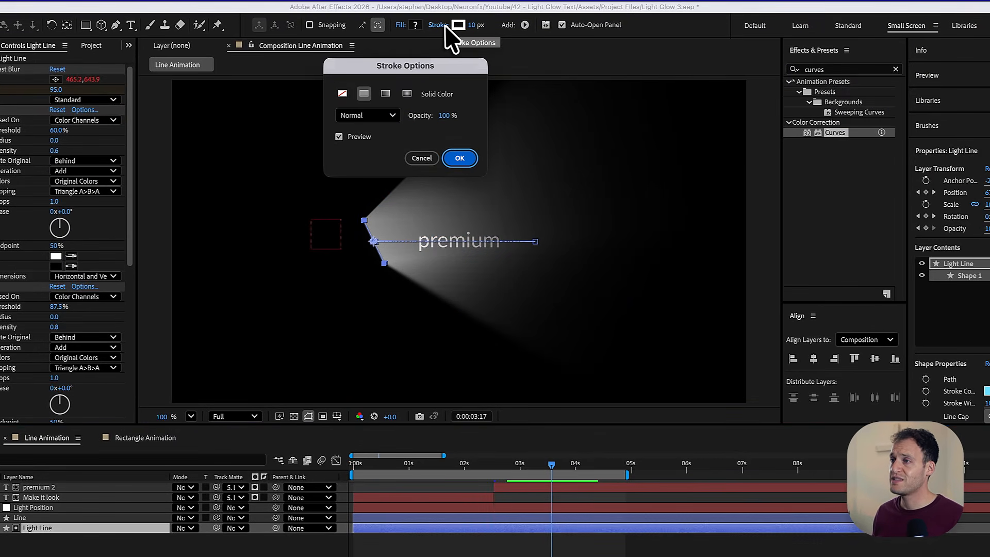
{"action": "left_click", "coordinate": [387, 93]}
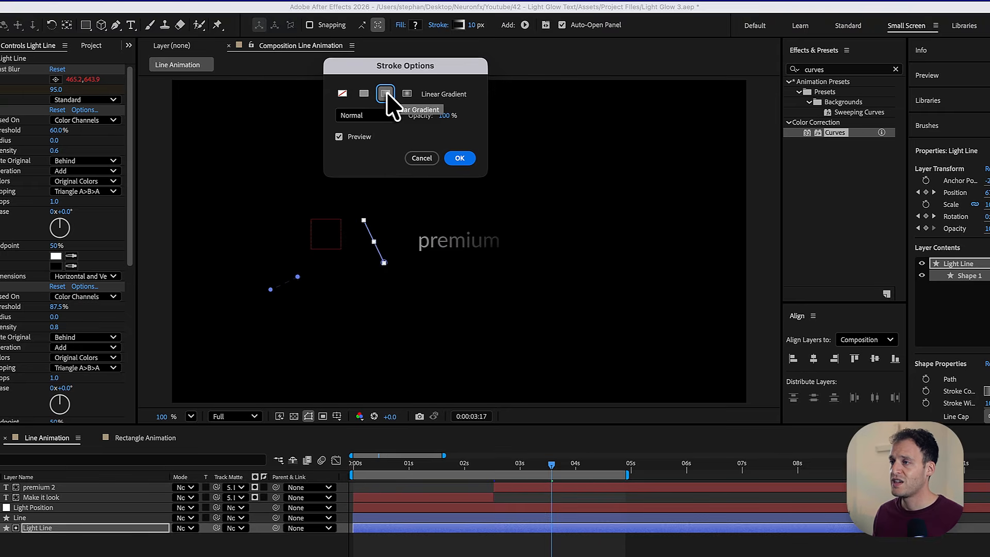
{"action": "left_click", "coordinate": [459, 158]}
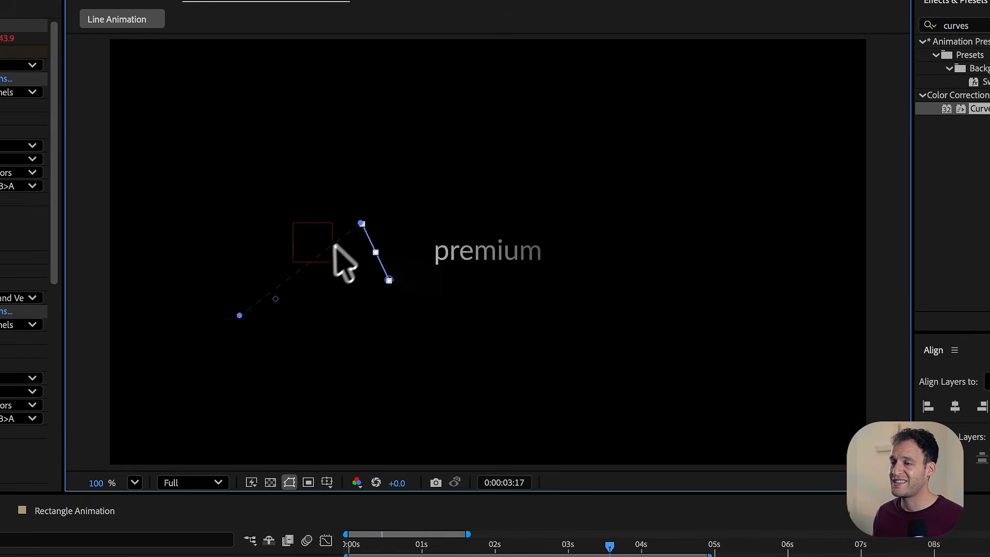
{"action": "mouse_move", "coordinate": [239, 314]}
{"action": "left_mouse_down"}
{"action": "mouse_move", "coordinate": [397, 301]}
{"action": "mouse_move", "coordinate": [388, 281]}
{"action": "left_mouse_up"}
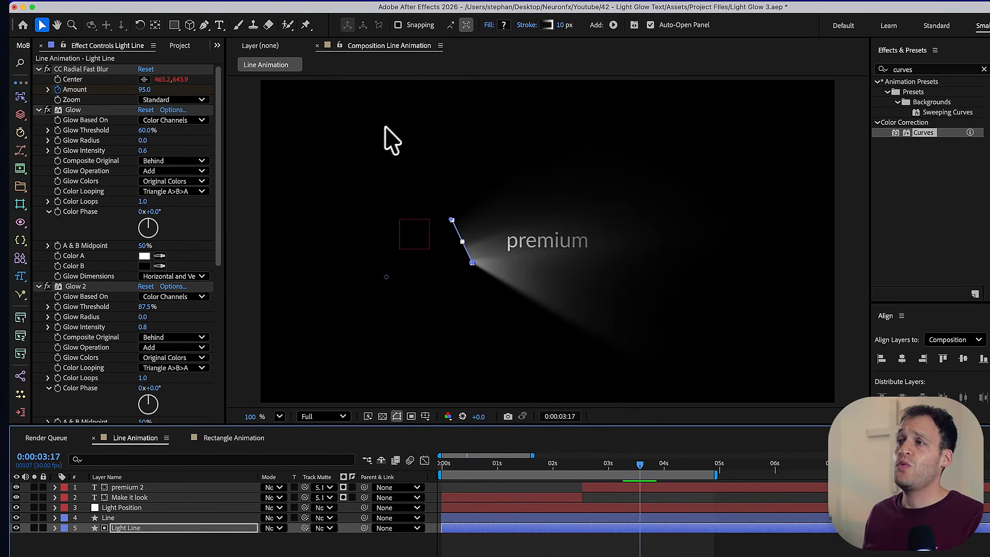
Step: Set the first color stop of the Light Line's stroke gradient to light blue 3EB1FF
{"action": "left_click", "coordinate": [548, 26]}
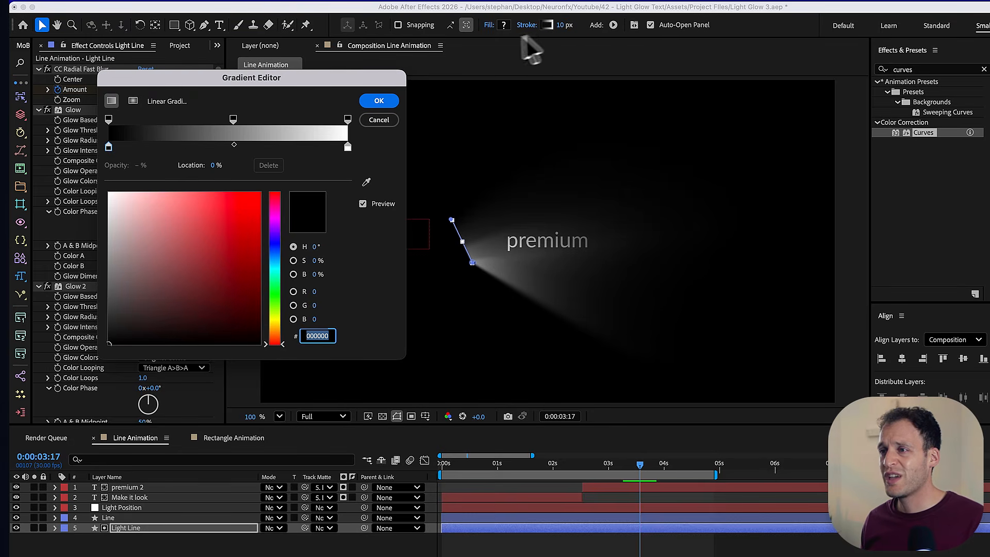
{"action": "left_click", "coordinate": [108, 147]}
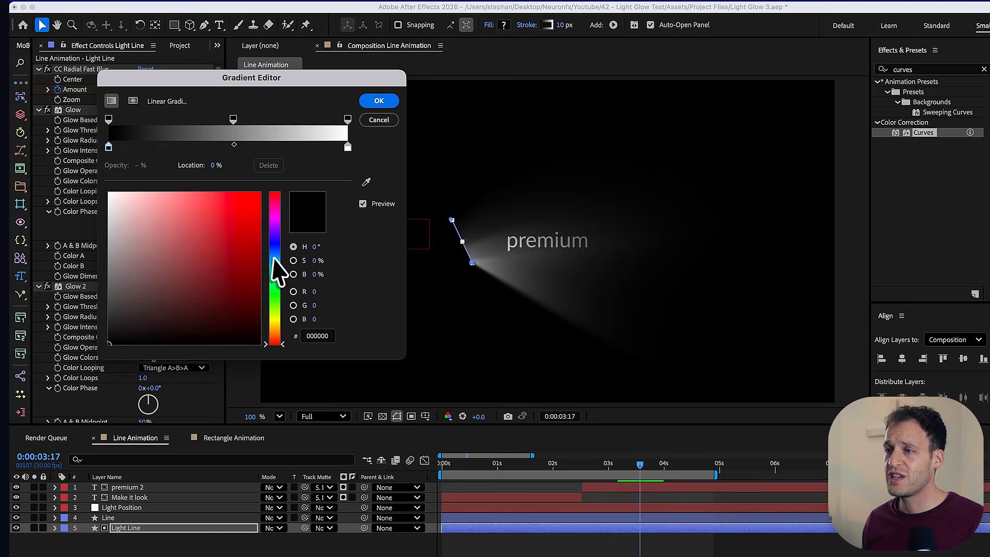
{"action": "left_click", "coordinate": [276, 257]}
{"action": "left_click", "coordinate": [208, 221]}
{"action": "left_click_drag", "start_coordinate": [208, 220], "coordinate": [227, 191]}
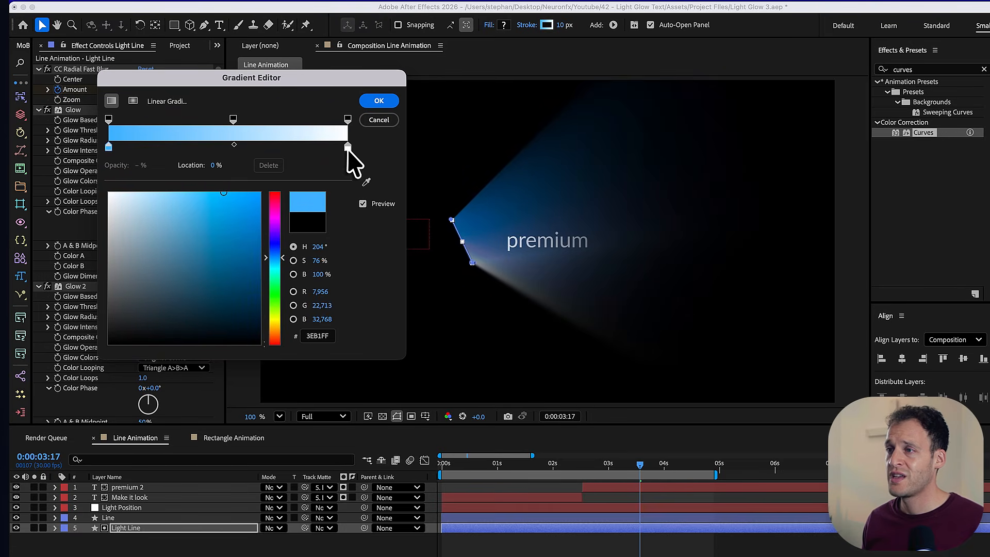
Step: Set the last color stop of the Light Line's stroke gradient to pink FF3BEF
{"action": "left_click", "coordinate": [347, 147]}
{"action": "left_click", "coordinate": [276, 214]}
{"action": "left_click", "coordinate": [229, 203]}
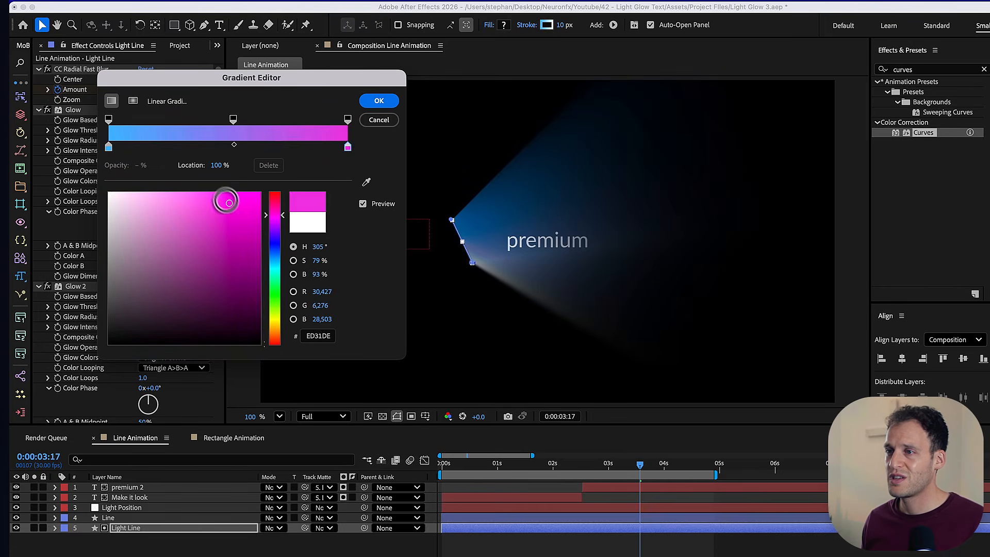
{"action": "left_click_drag", "start_coordinate": [228, 203], "coordinate": [225, 192]}
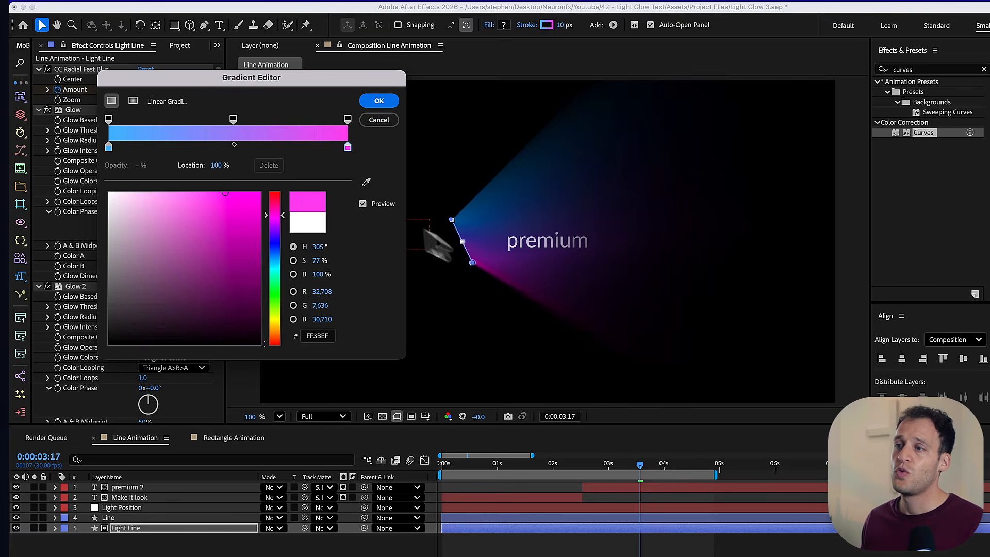
Step: Add a middle color stop in blue 3E71FF at 48.7% and apply the gradient to the Light Line's stroke
{"action": "left_click", "coordinate": [245, 147]}
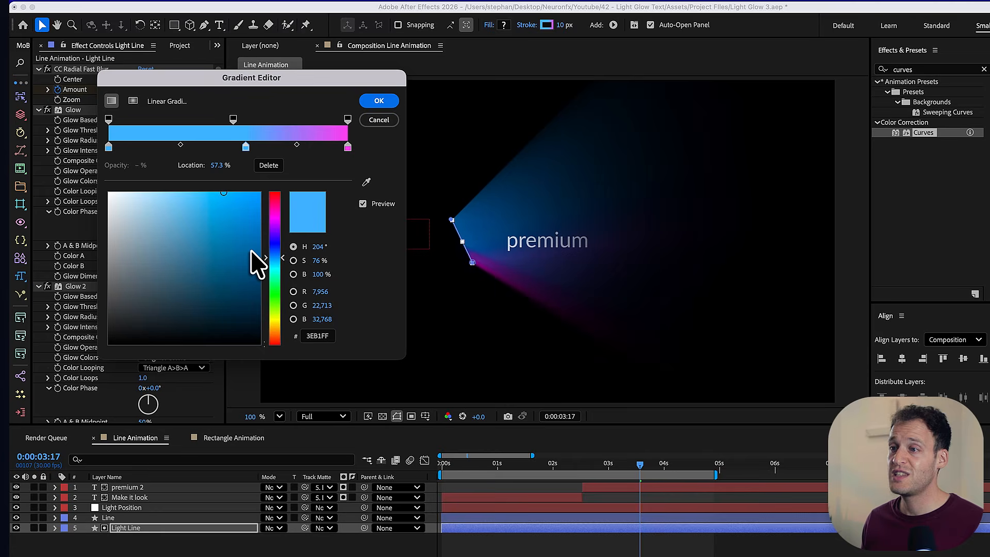
{"action": "left_click_drag", "start_coordinate": [275, 268], "coordinate": [280, 249]}
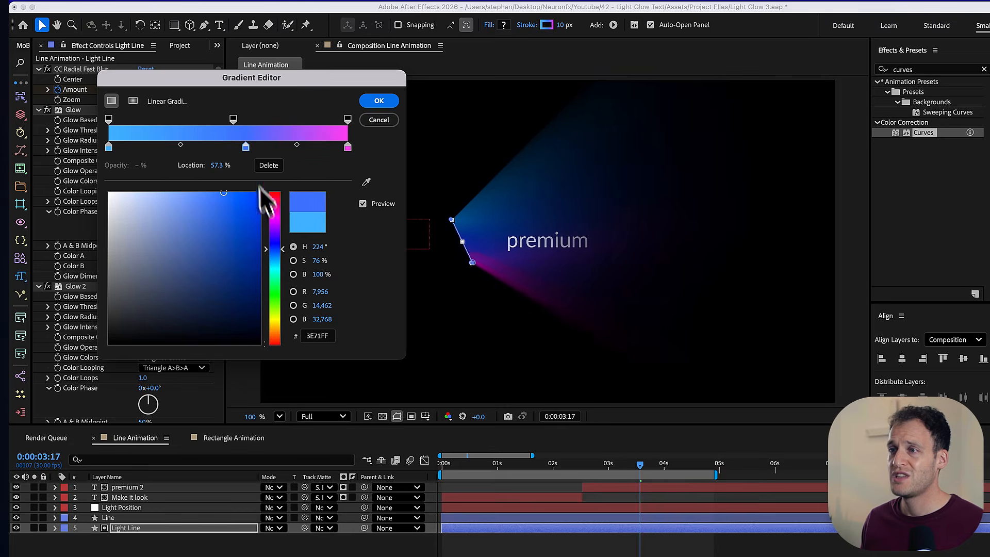
{"action": "left_click_drag", "start_coordinate": [246, 148], "coordinate": [226, 148]}
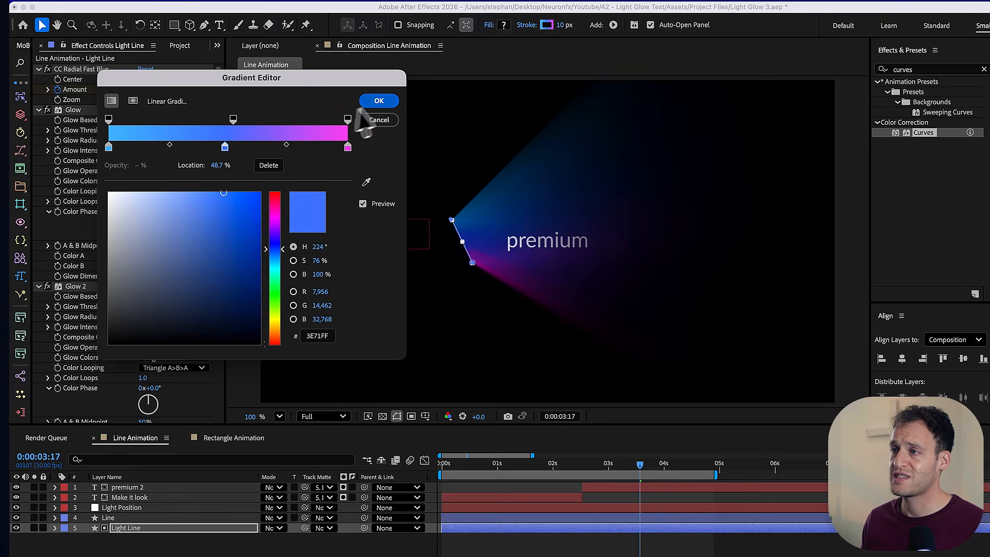
{"action": "left_click", "coordinate": [376, 101]}
Step: Deselect the layer and preview the colored light beam animation
{"action": "left_click", "coordinate": [353, 541]}
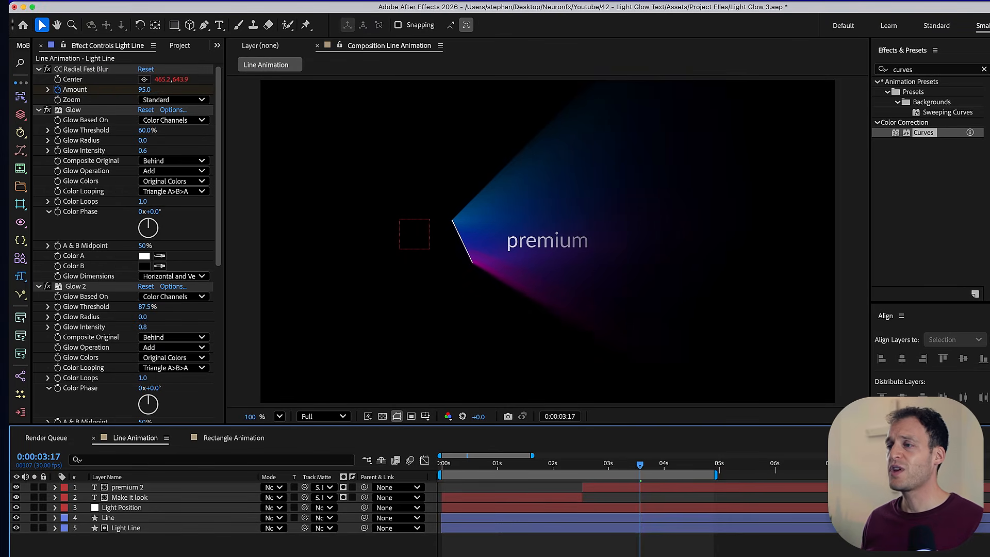
{"action": "key", "text": "space"}
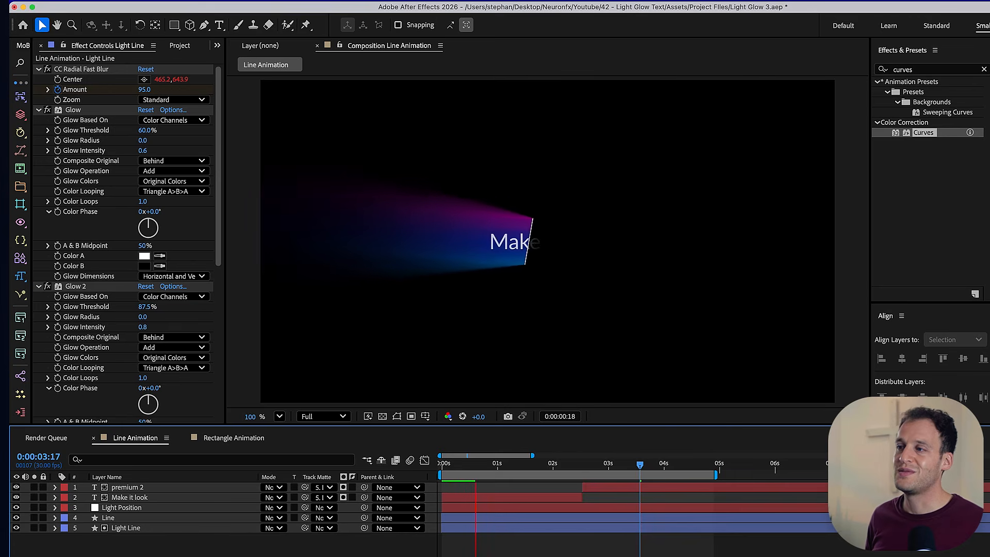
{"action": "key", "text": "space"}
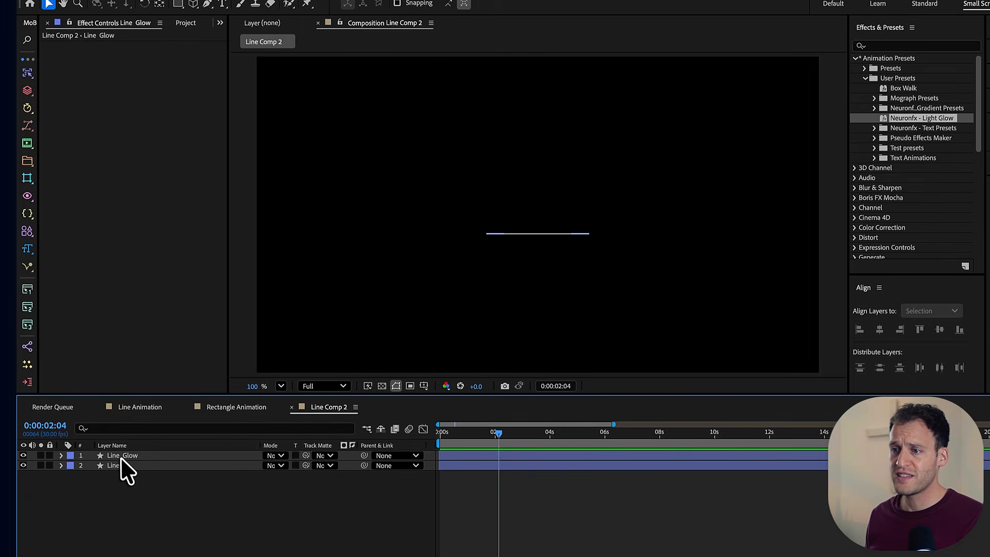
Step: Apply the Neuronfx - Light Glow preset to the Line Glow layer and move its Light Position below the line to 958.3, 711.6
{"action": "left_click", "coordinate": [122, 457]}
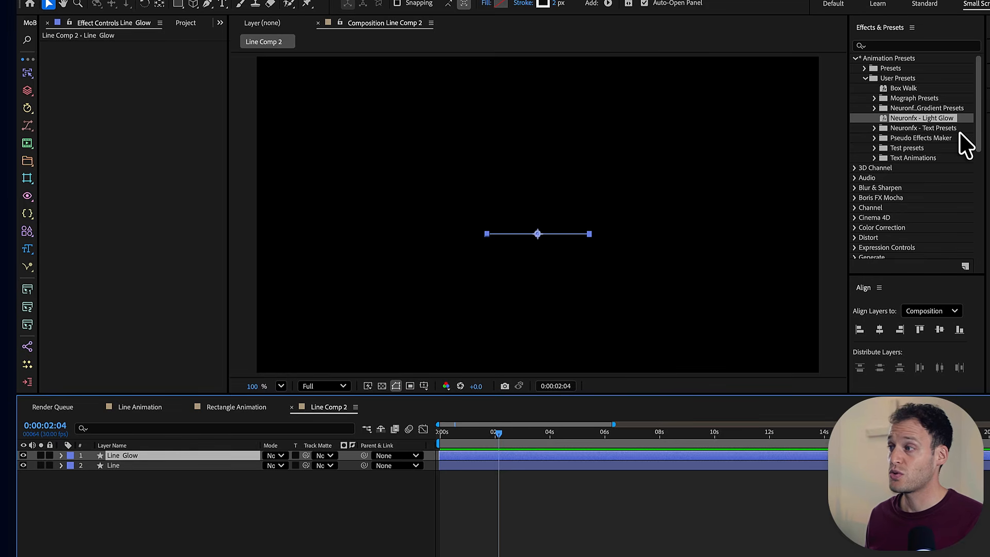
{"action": "double_click", "coordinate": [932, 122]}
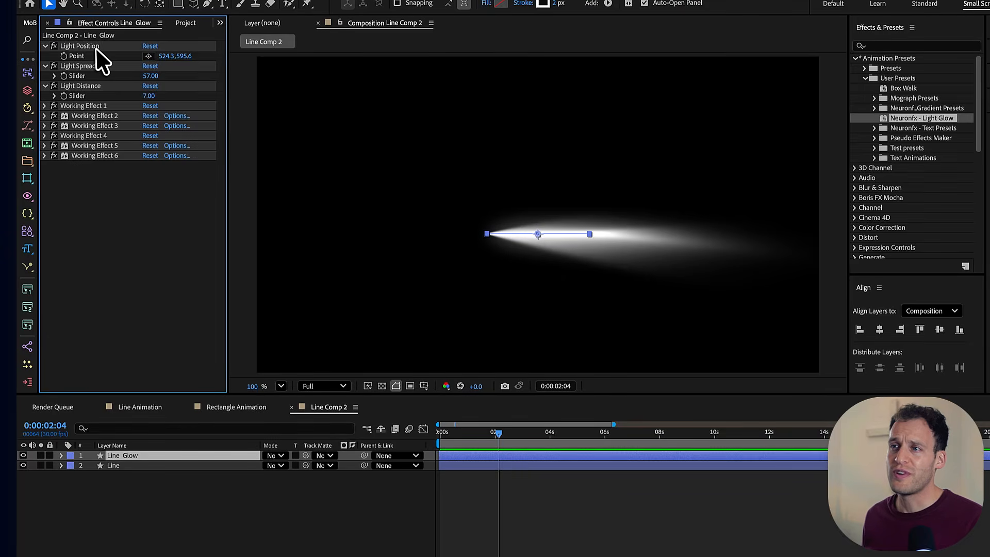
{"action": "left_click", "coordinate": [95, 47]}
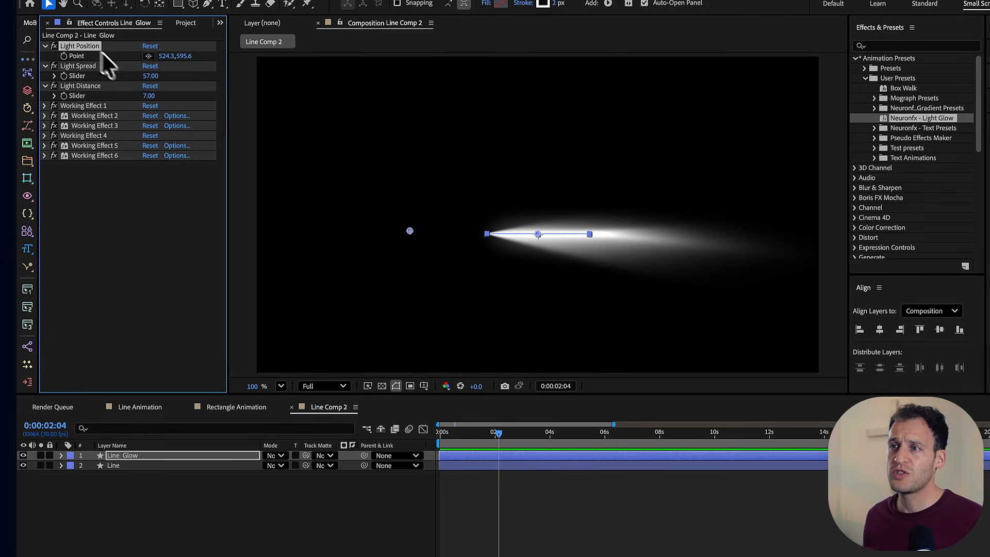
{"action": "left_click_drag", "start_coordinate": [409, 231], "coordinate": [536, 265]}
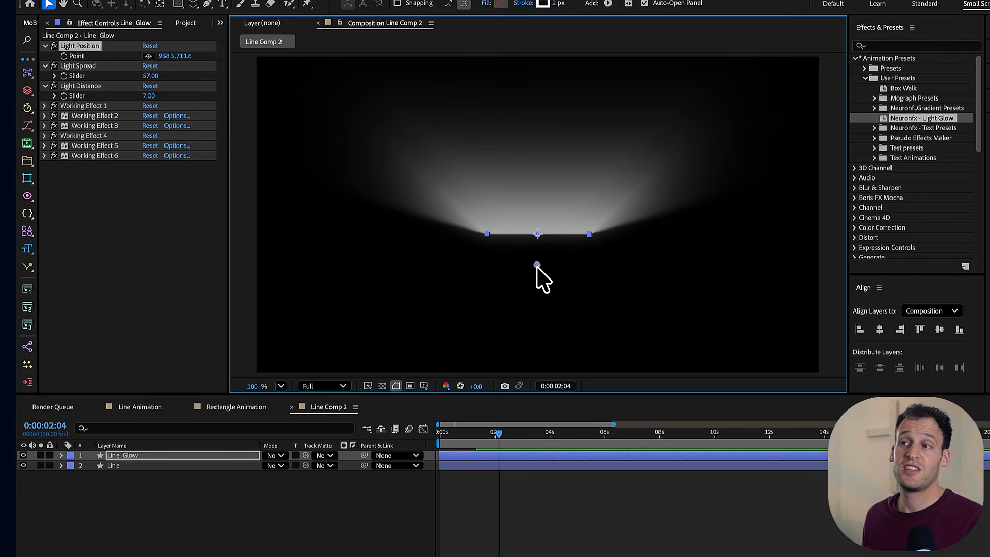
Step: Try a Light Spread of 0 on the Line Glow layer and raise it to 40
{"action": "left_click", "coordinate": [75, 66]}
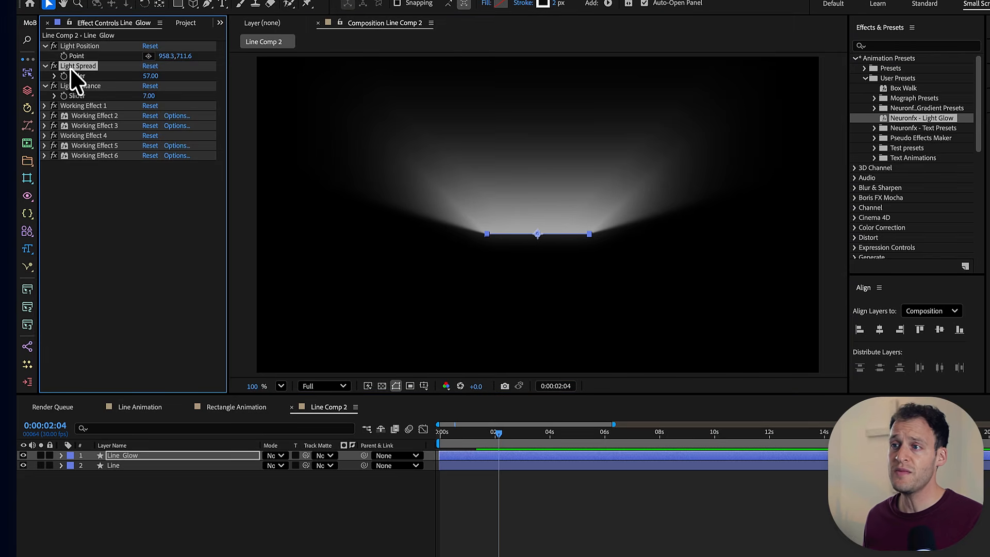
{"action": "left_click", "coordinate": [149, 75]}
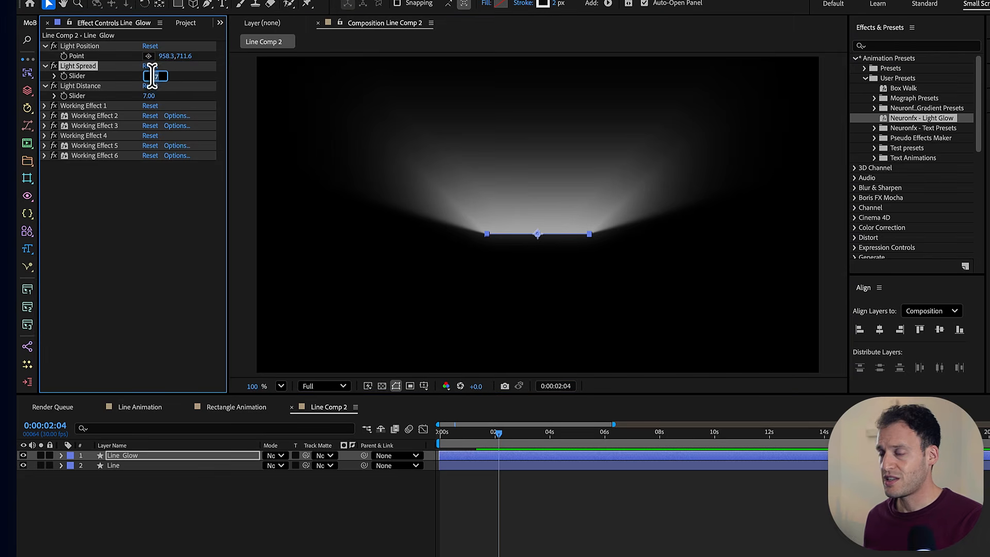
{"action": "type", "text": "0"}
{"action": "key", "text": "Return"}
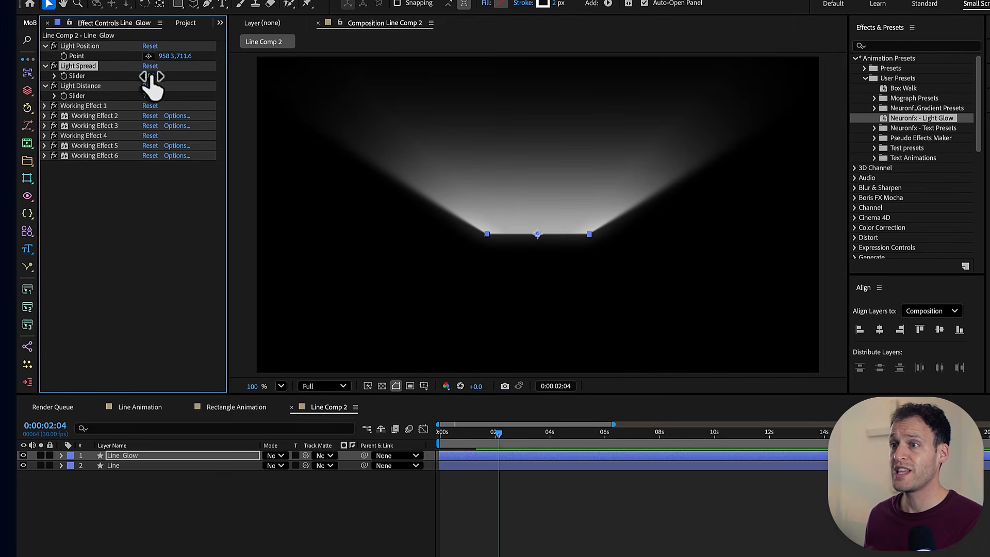
{"action": "left_click_drag", "start_coordinate": [153, 77], "coordinate": [216, 88]}
Step: Expand the Light Distance slider of the Line Glow layer's preset
{"action": "double_click", "coordinate": [217, 87]}
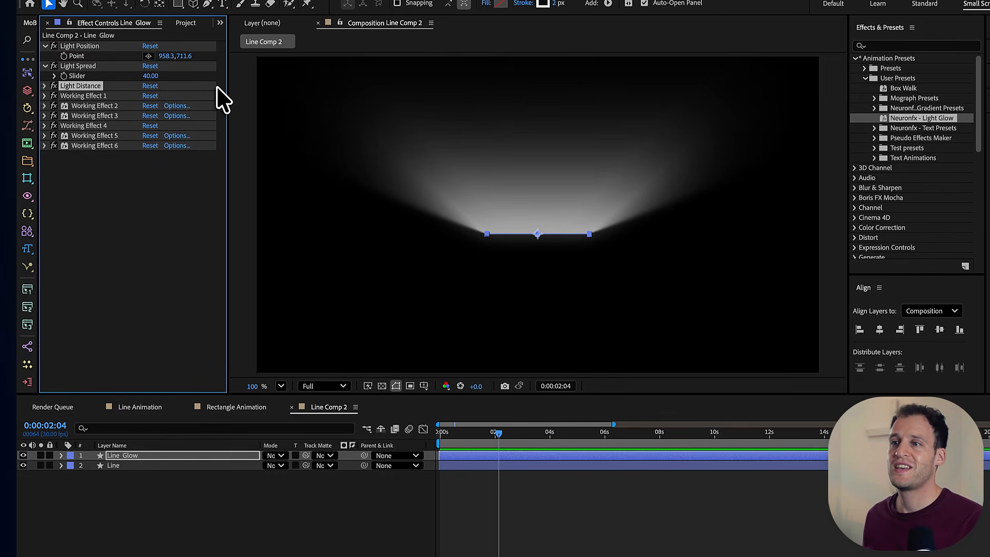
{"action": "left_click", "coordinate": [44, 86]}
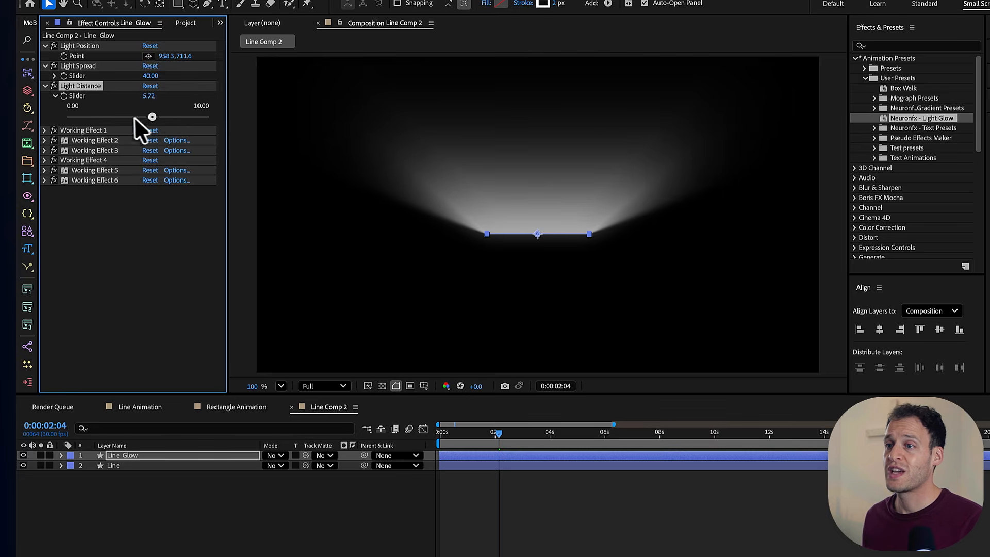